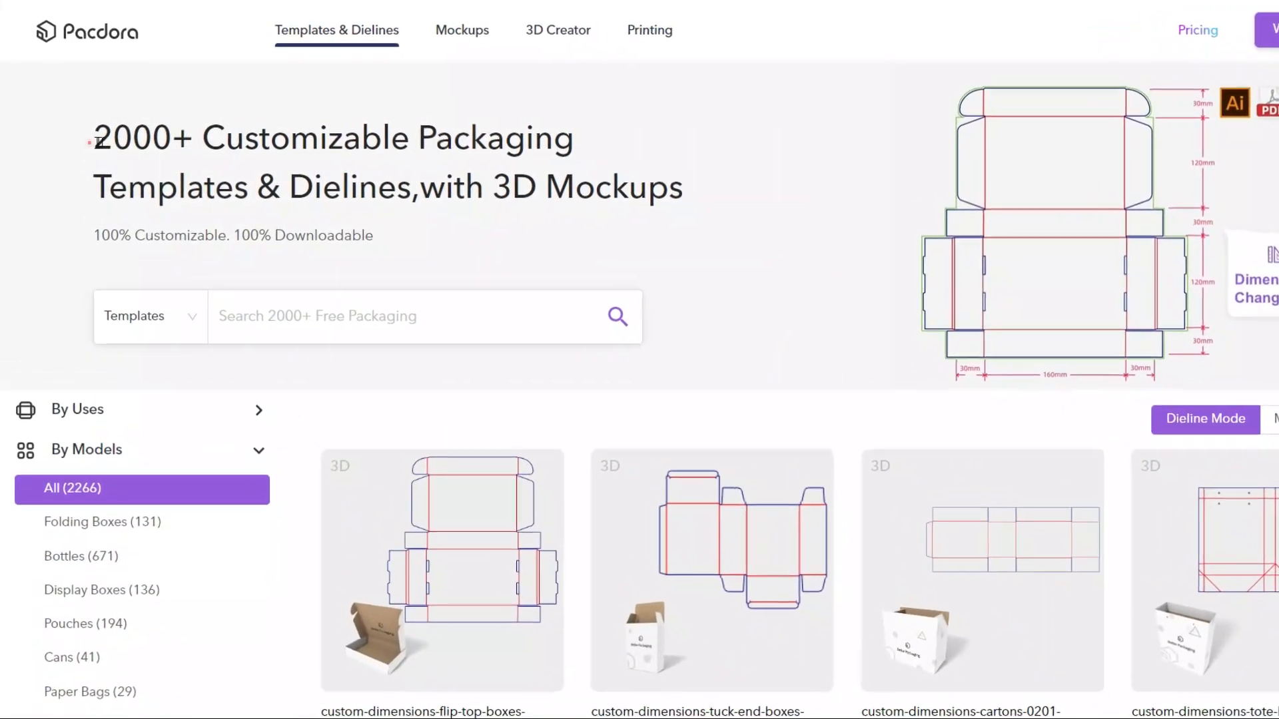
Look over the packaging template headline and listings, and the home page's dieline and mockup sections.
left_click_drag(99, 142, 702, 206)
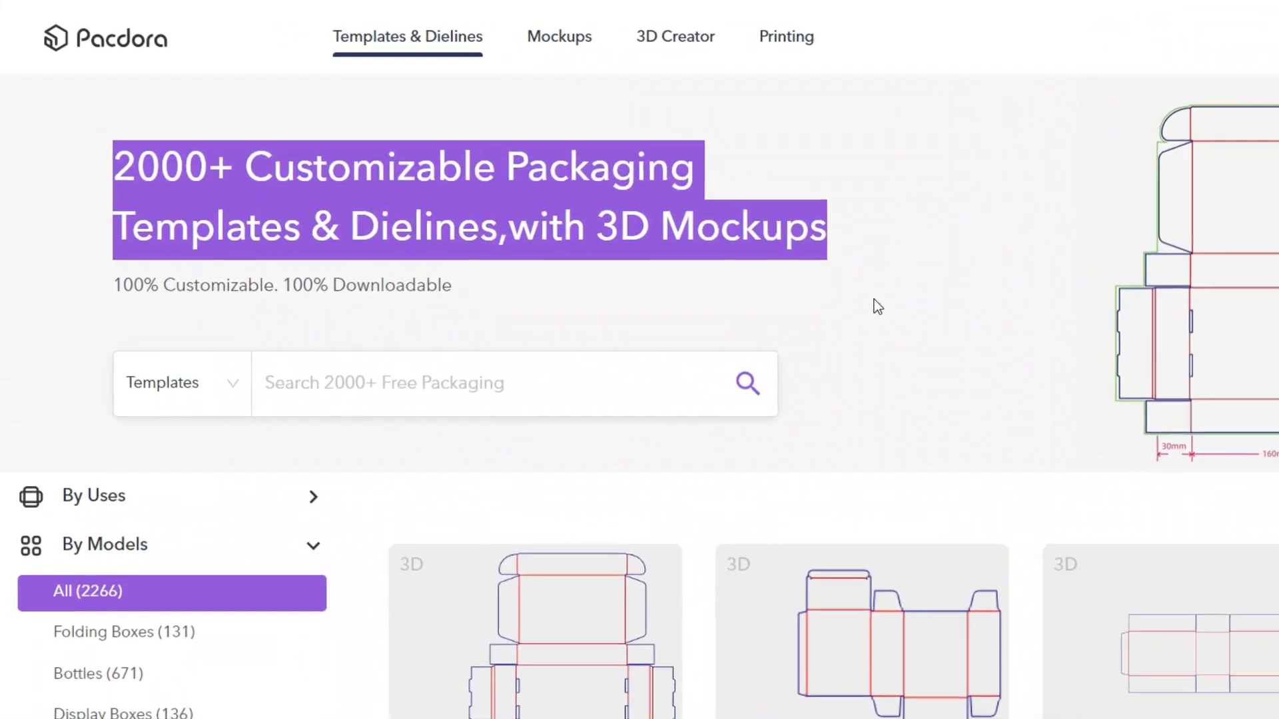
scroll(862, 319, "down", 5)
scroll(803, 328, "down", 3)
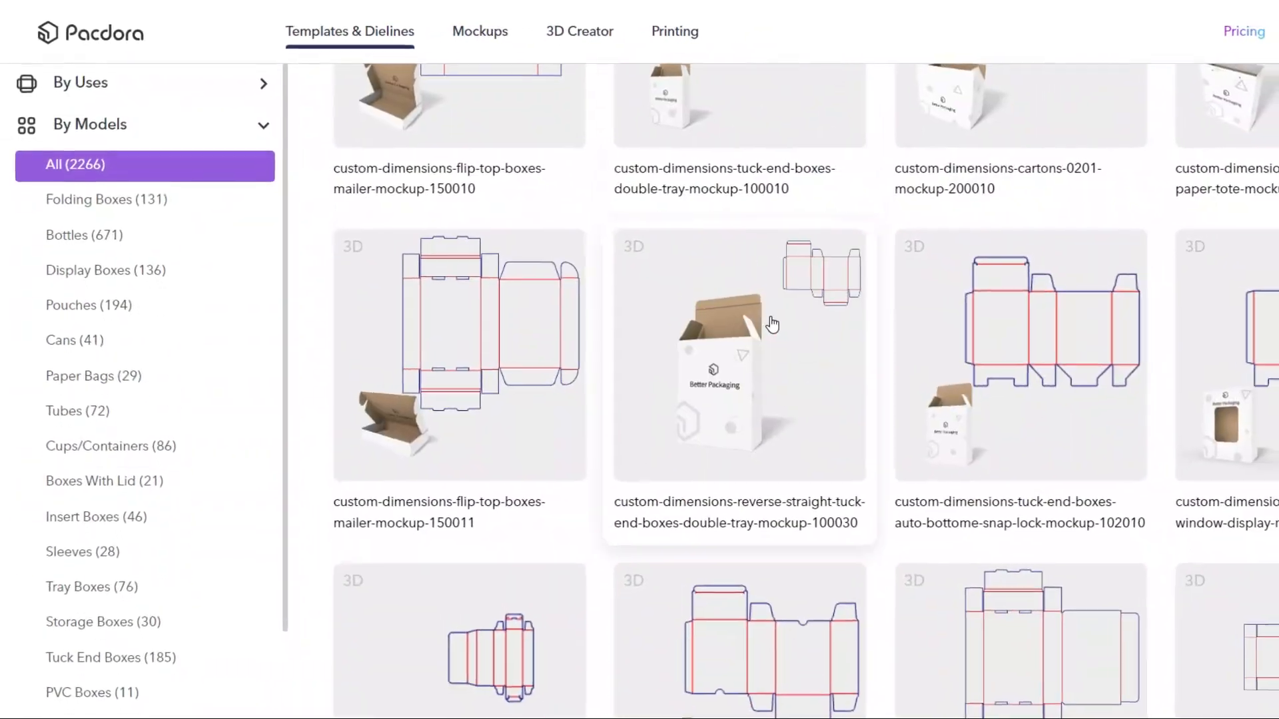
scroll(742, 314, "up", 5)
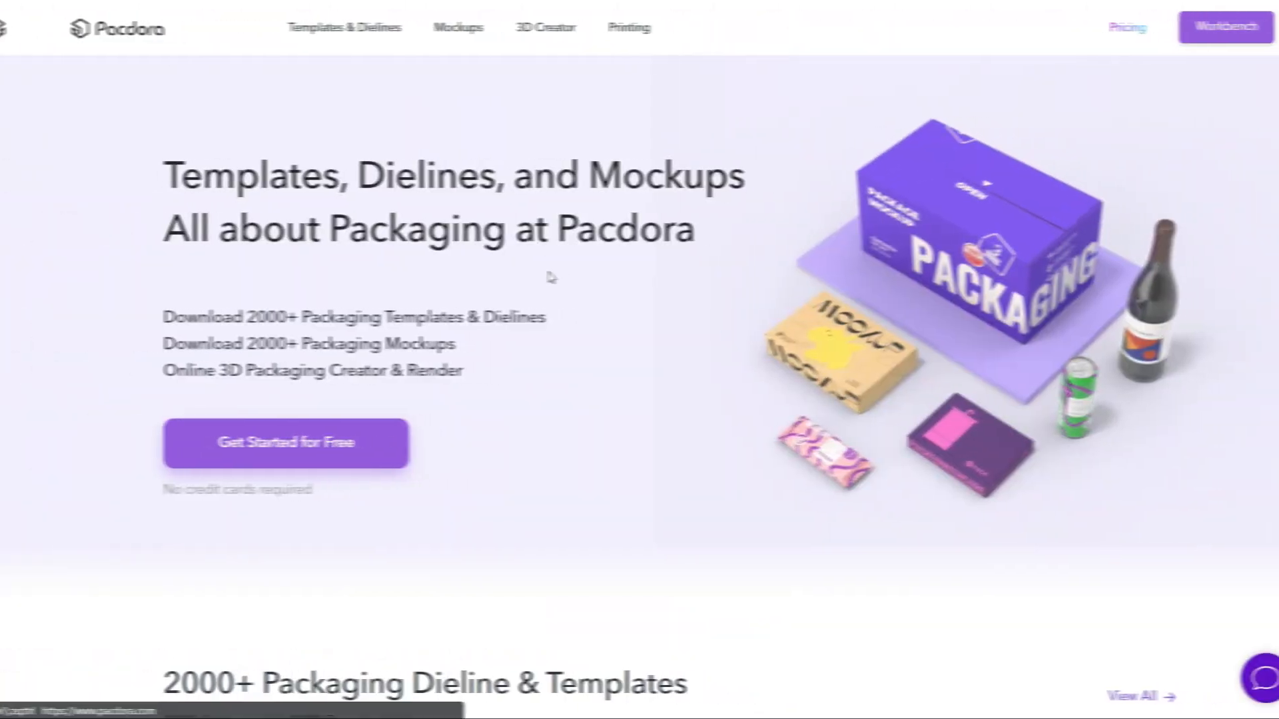
scroll(513, 280, "down", 10)
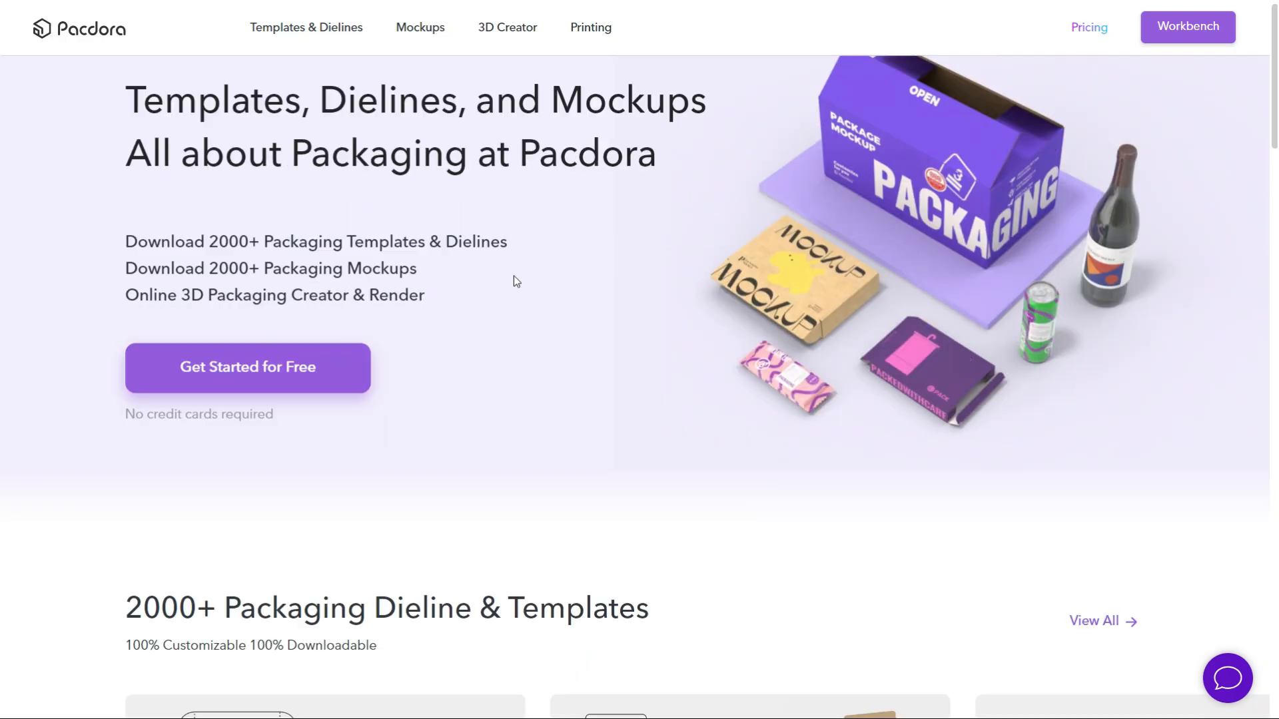
scroll(521, 318, "up", 1)
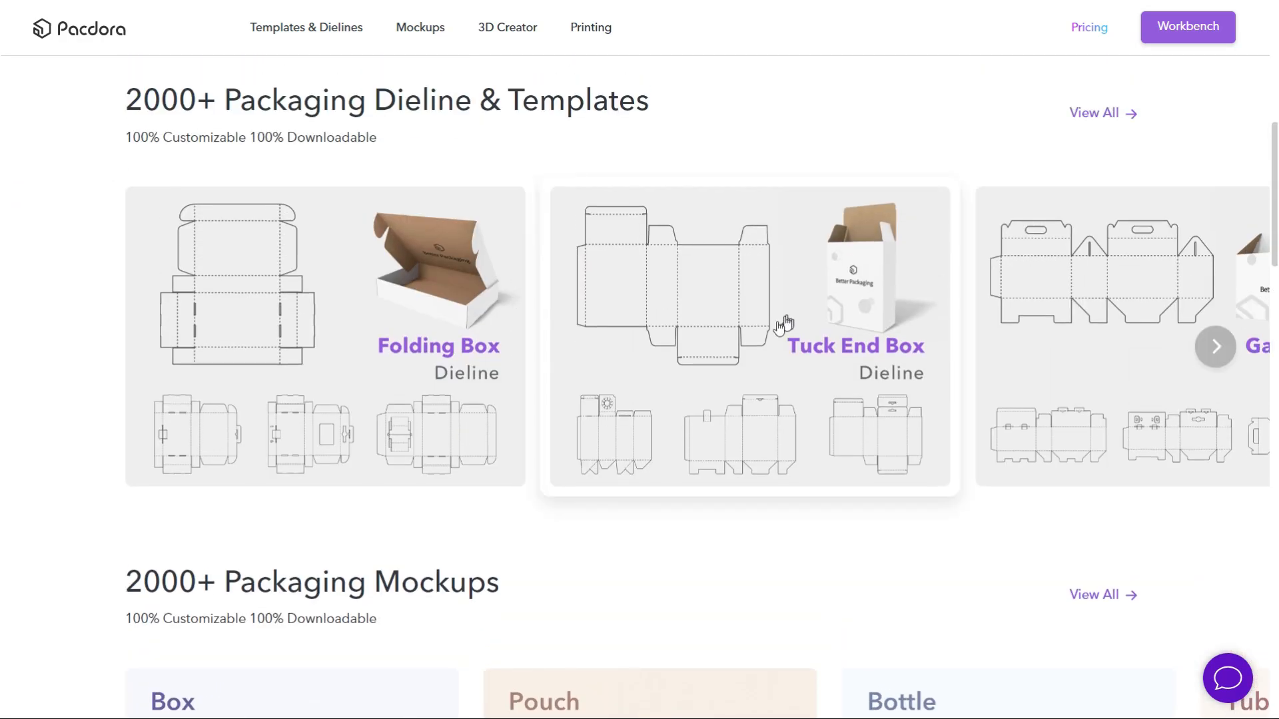
Open the Templates & Dielines catalogue and browse through all available packaging dielines.
left_click(325, 38)
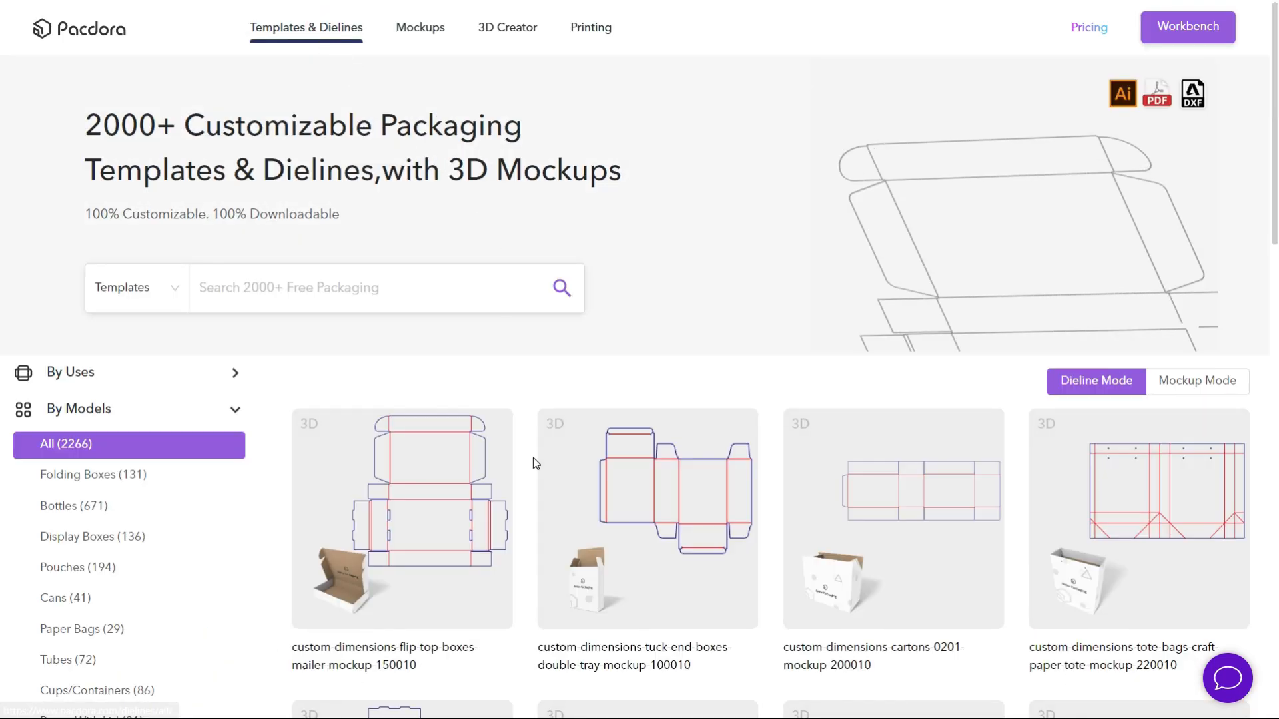
scroll(537, 458, "down", 4)
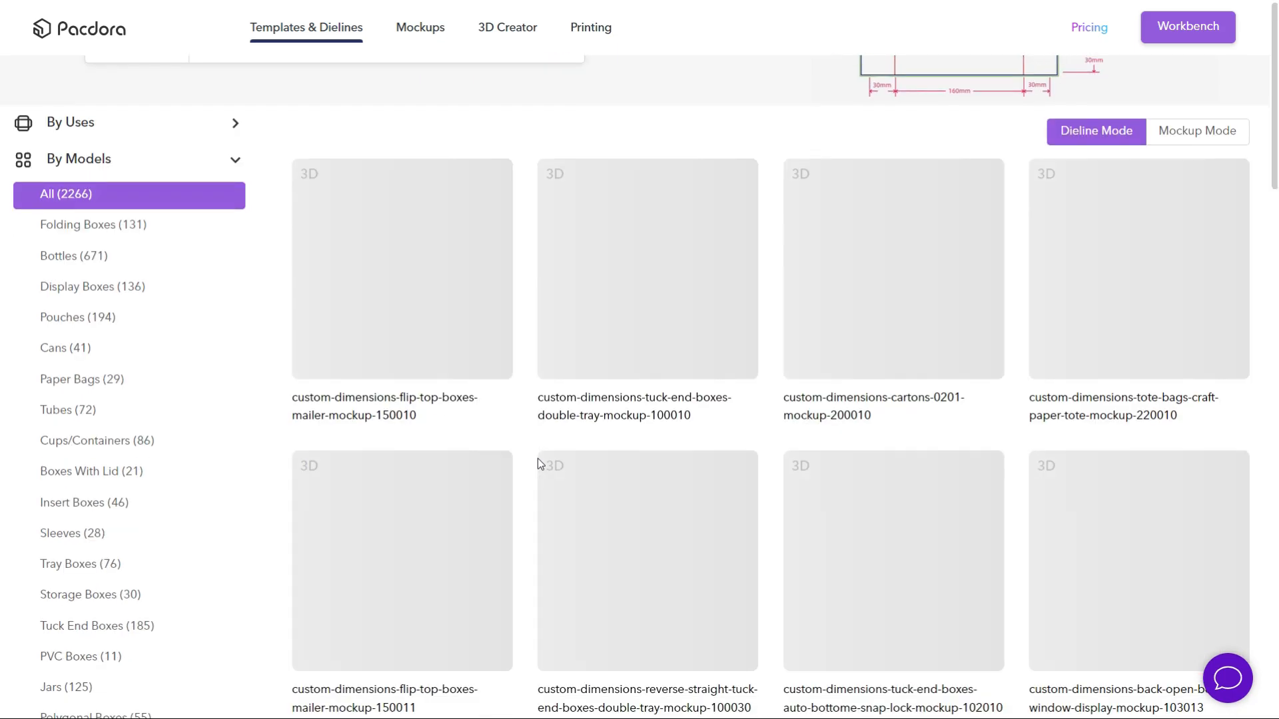
scroll(539, 463, "up", 1)
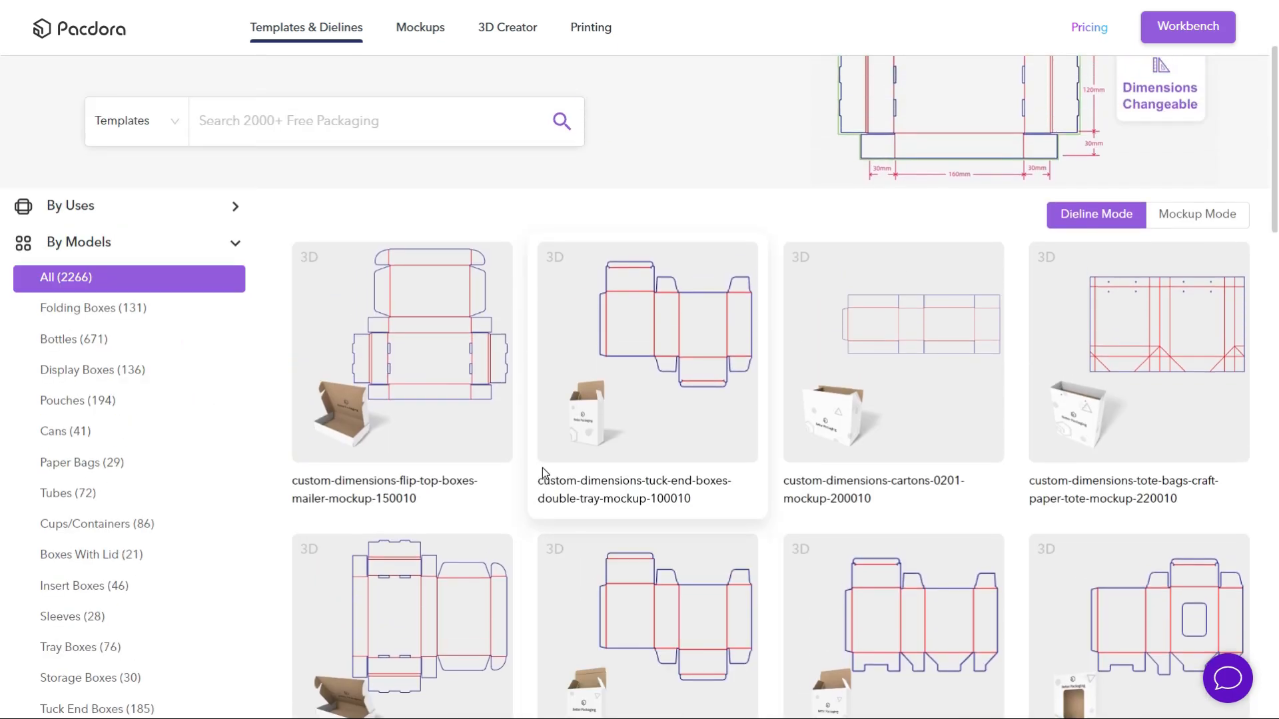
scroll(542, 468, "down", 4)
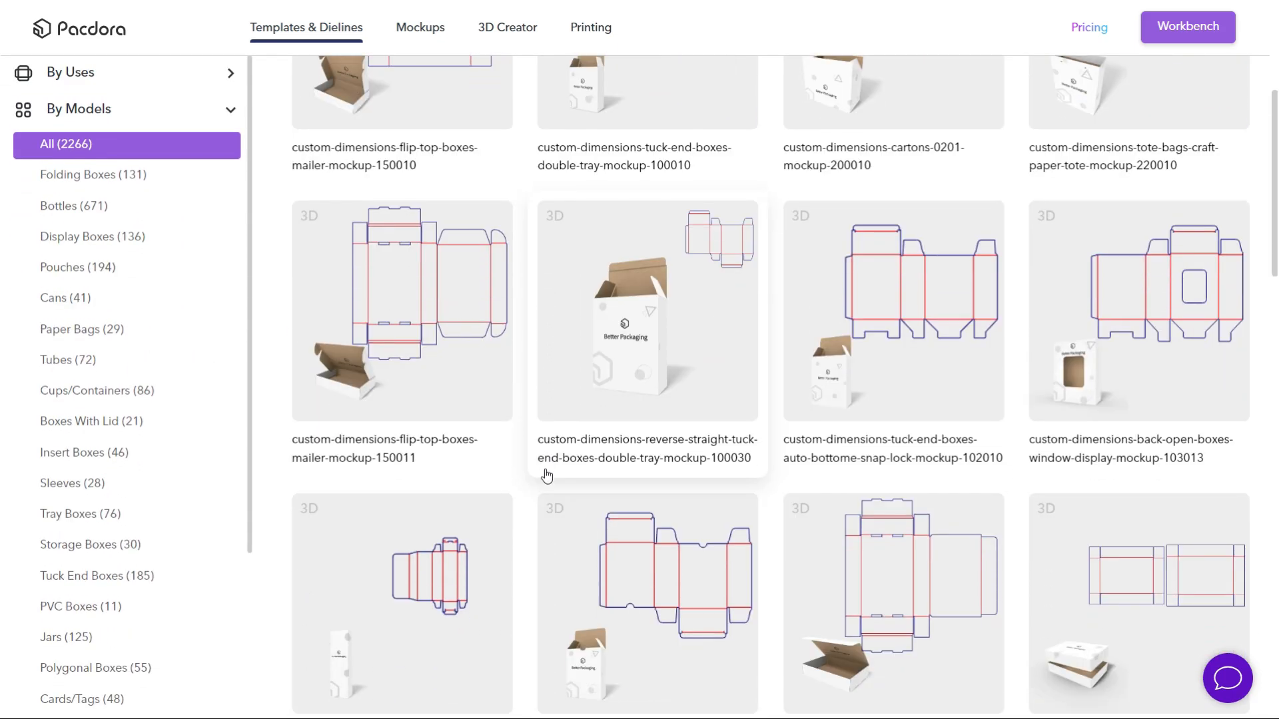
scroll(545, 473, "down", 3)
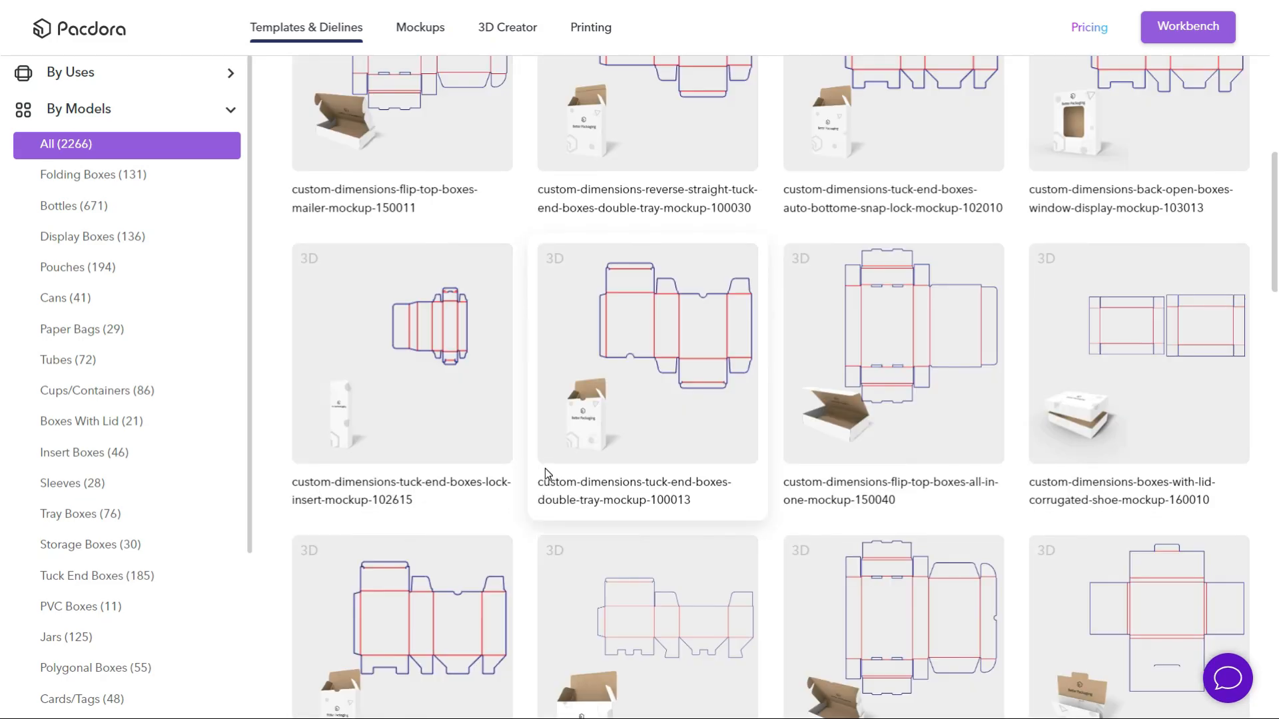
scroll(545, 472, "down", 2)
scroll(546, 475, "down", 1)
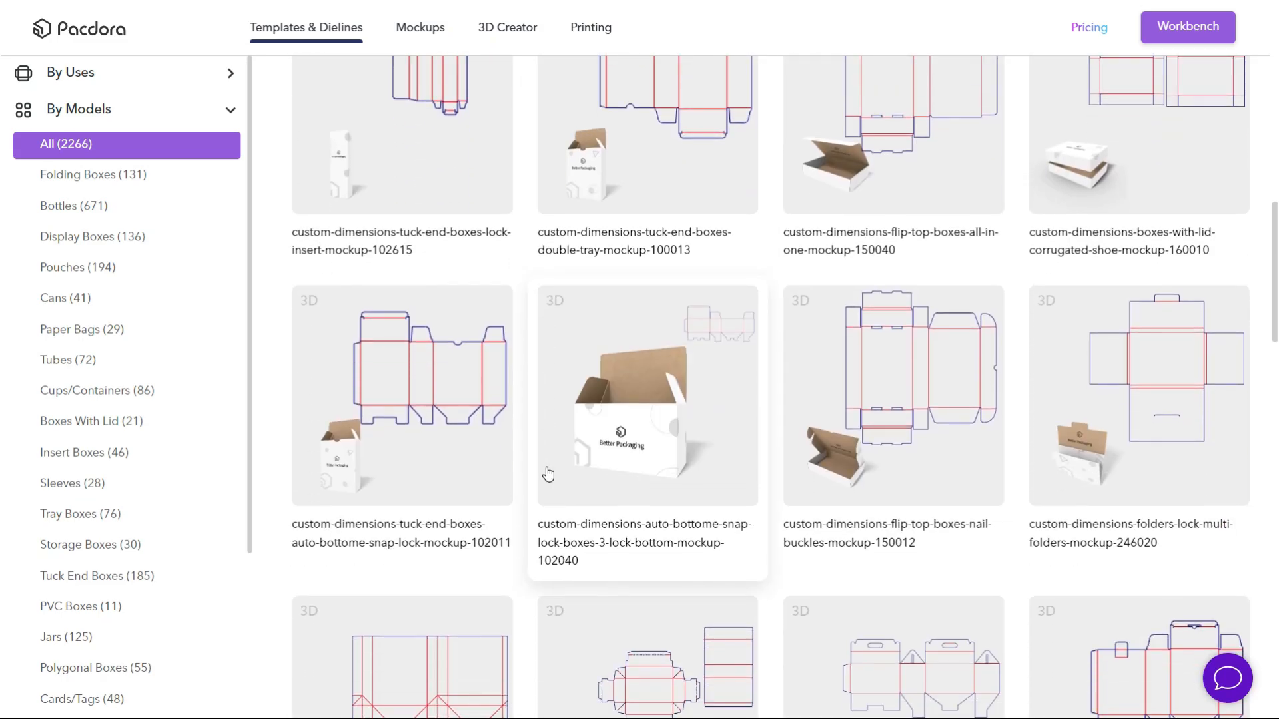
scroll(547, 474, "down", 3)
scroll(549, 473, "up", 3)
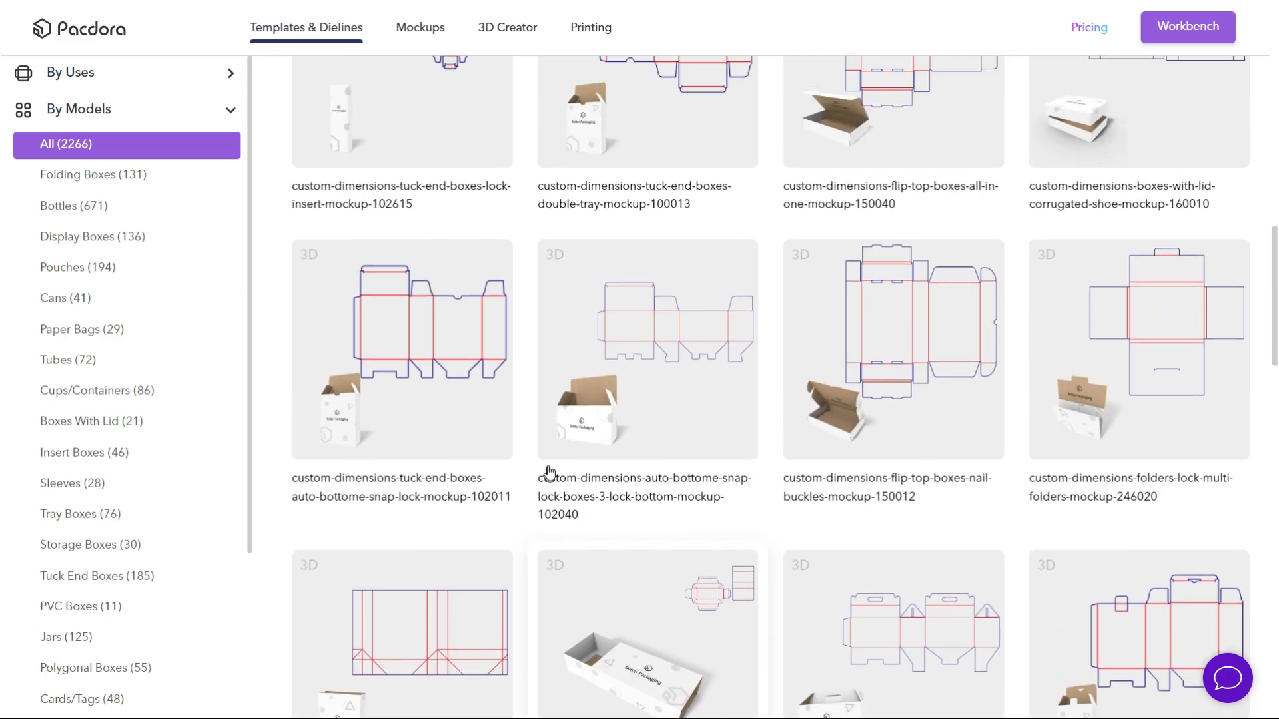
scroll(547, 473, "up", 1)
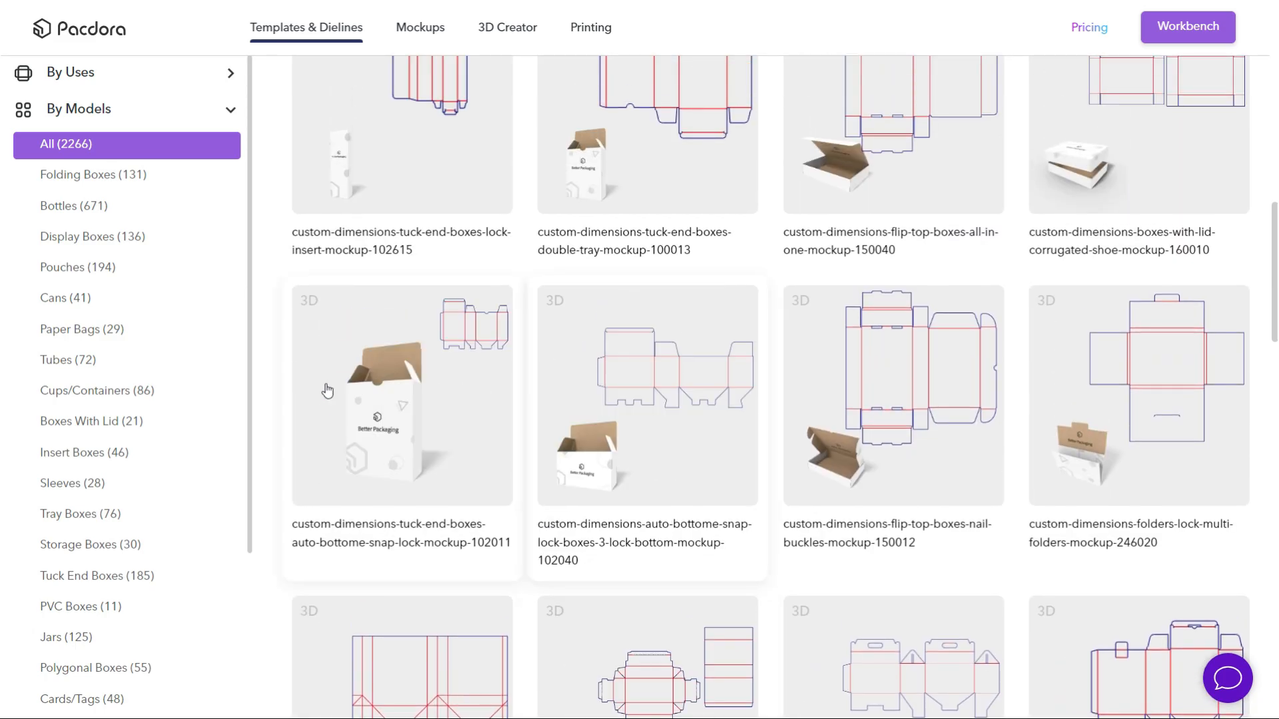
Filter the models to Pouches, browse them and open the flexible-packaging-paper-bags-stand-up-pouches-mockup-600060 template.
left_click(83, 273)
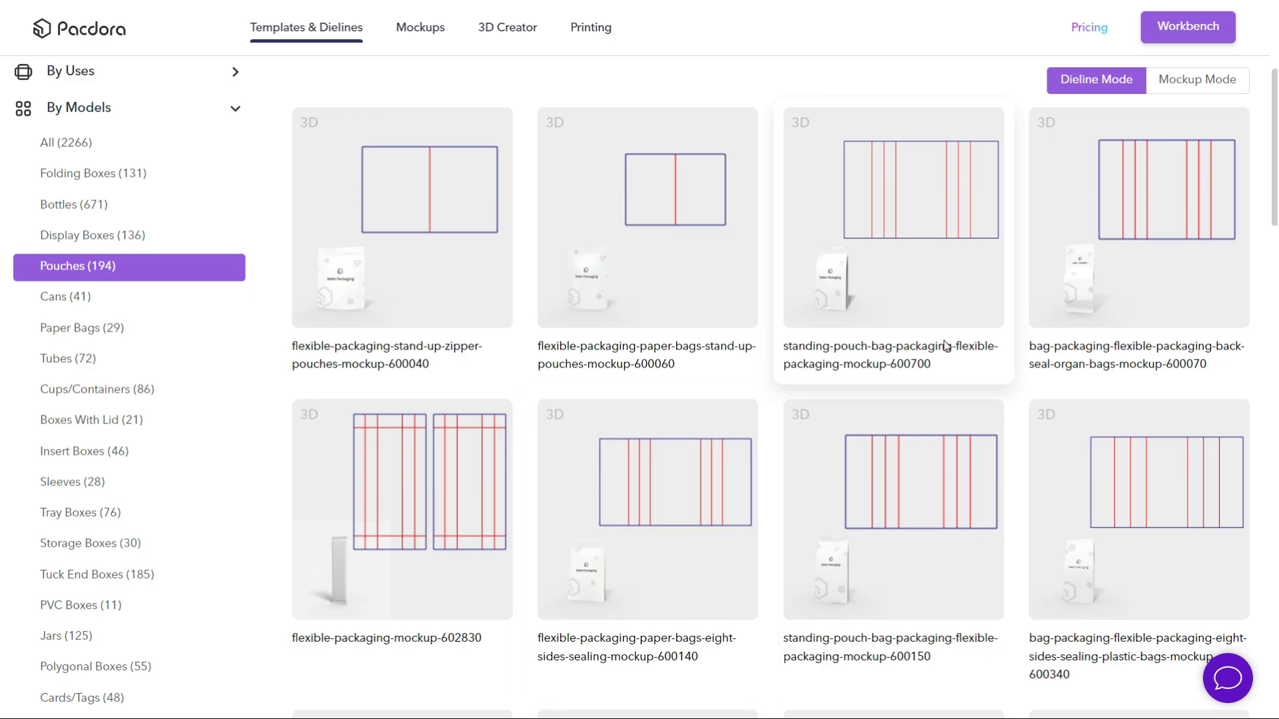
scroll(894, 373, "down", 3)
scroll(944, 347, "down", 3)
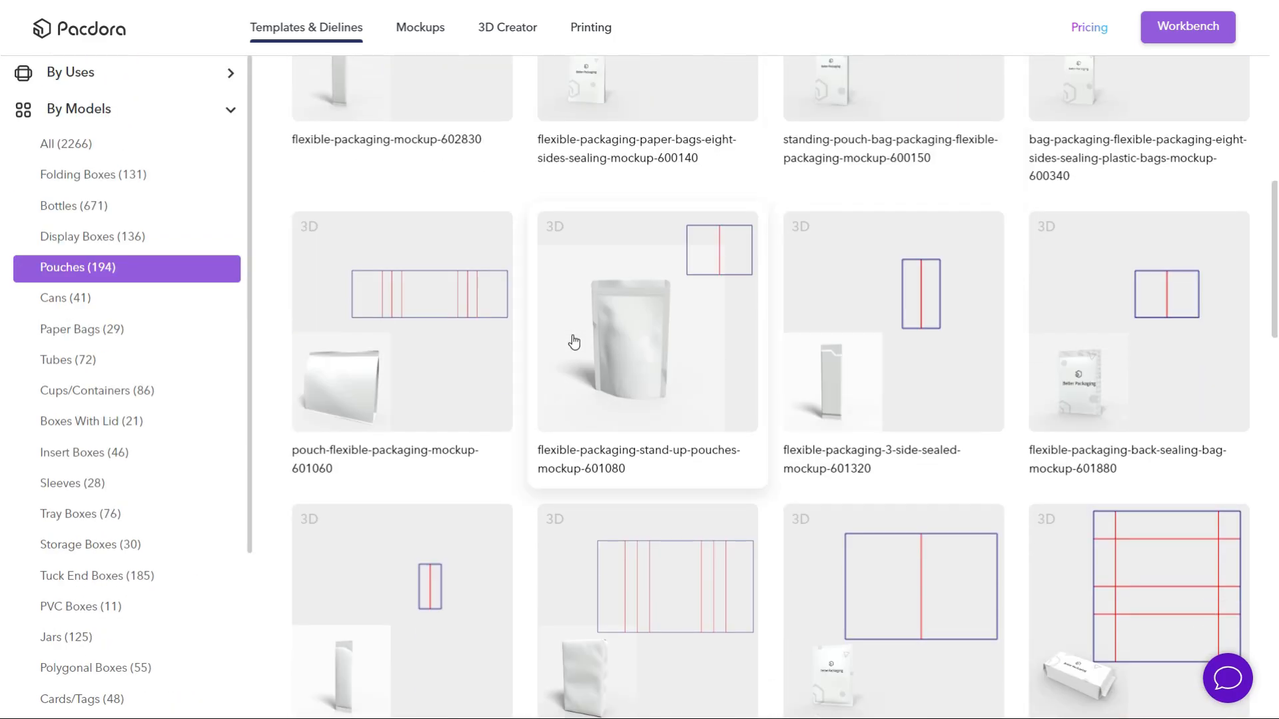
scroll(649, 459, "down", 2)
scroll(642, 469, "down", 2)
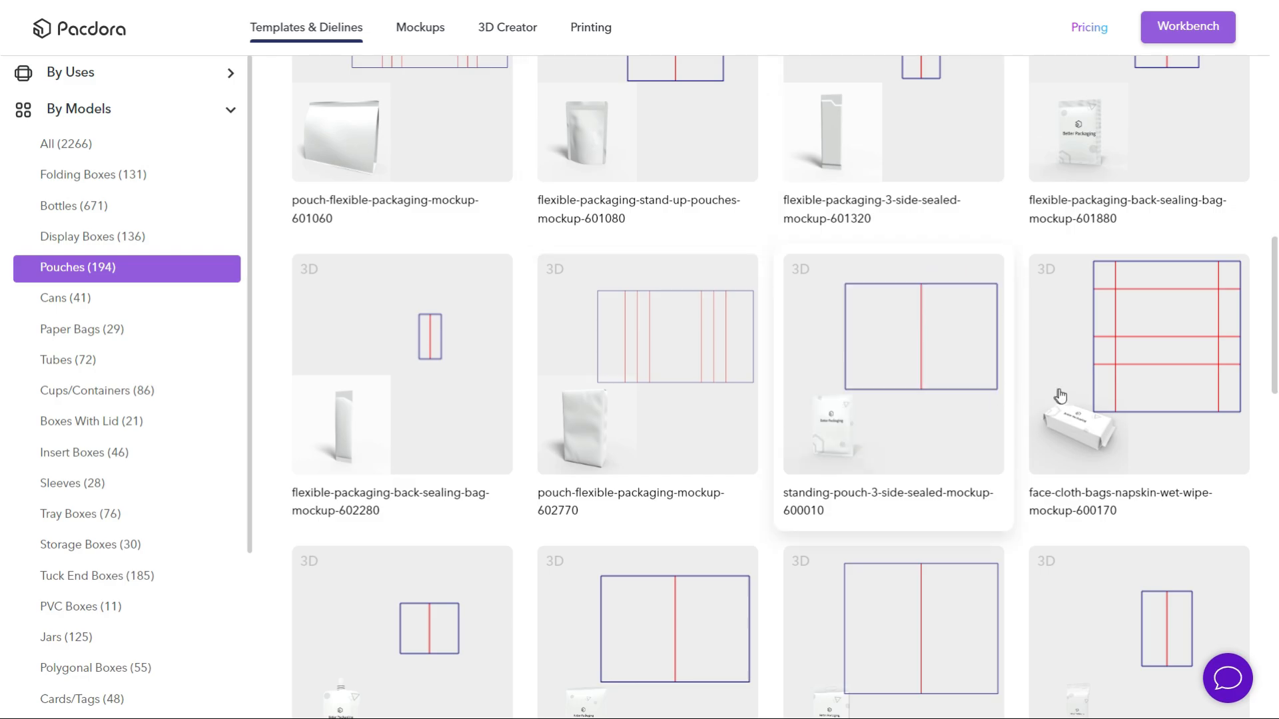
scroll(999, 400, "down", 3)
scroll(922, 454, "up", 10)
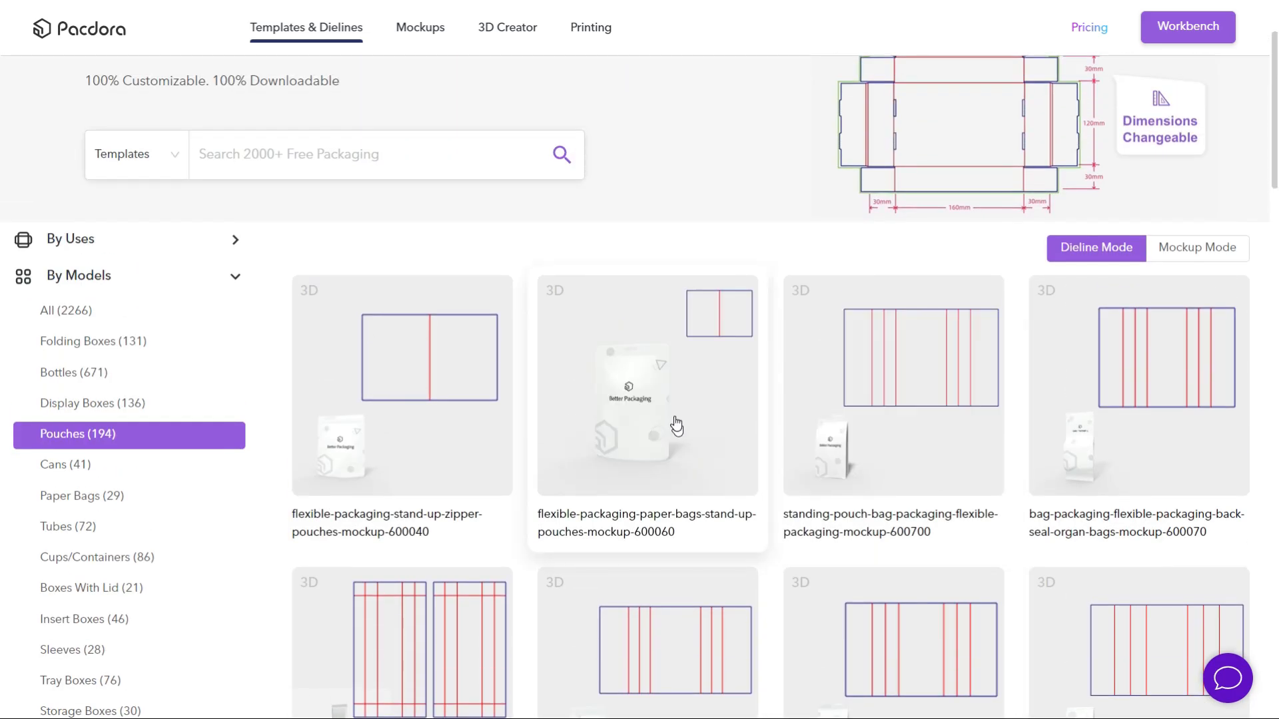
left_click(676, 414)
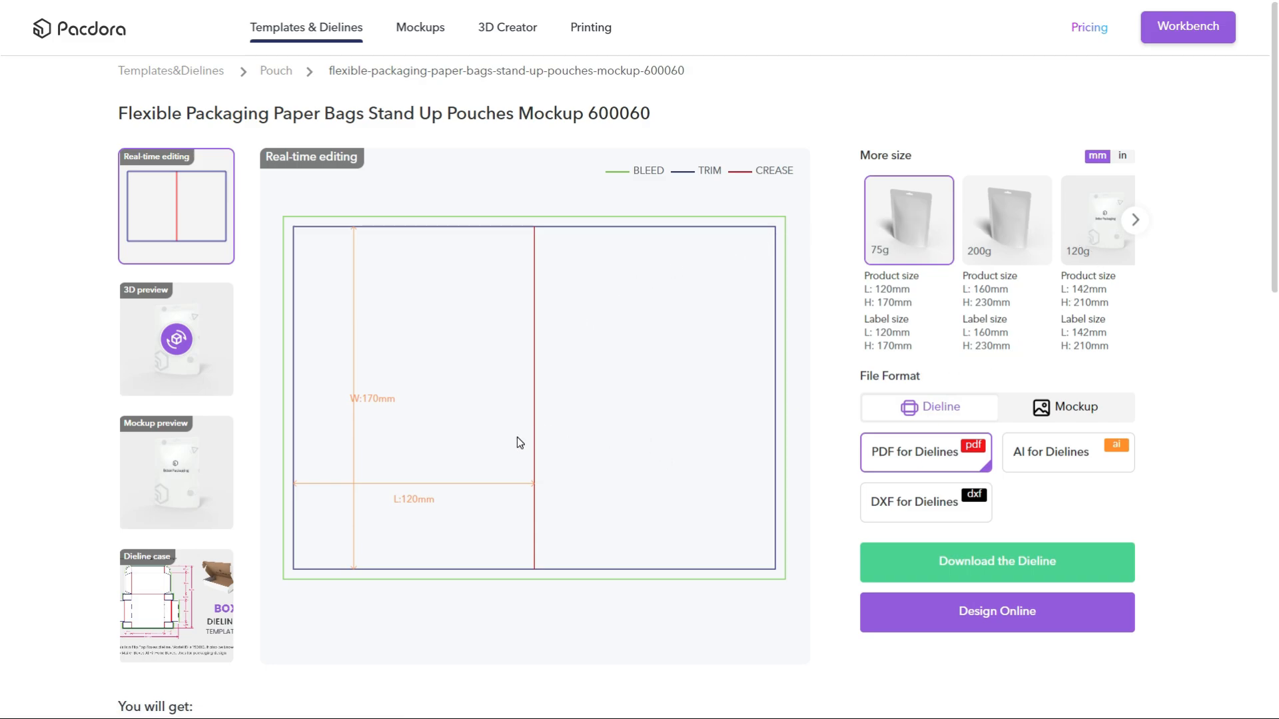
View the pouch's 3D and mockup previews, return to its dieline and download the dieline as a PDF.
left_click(194, 388)
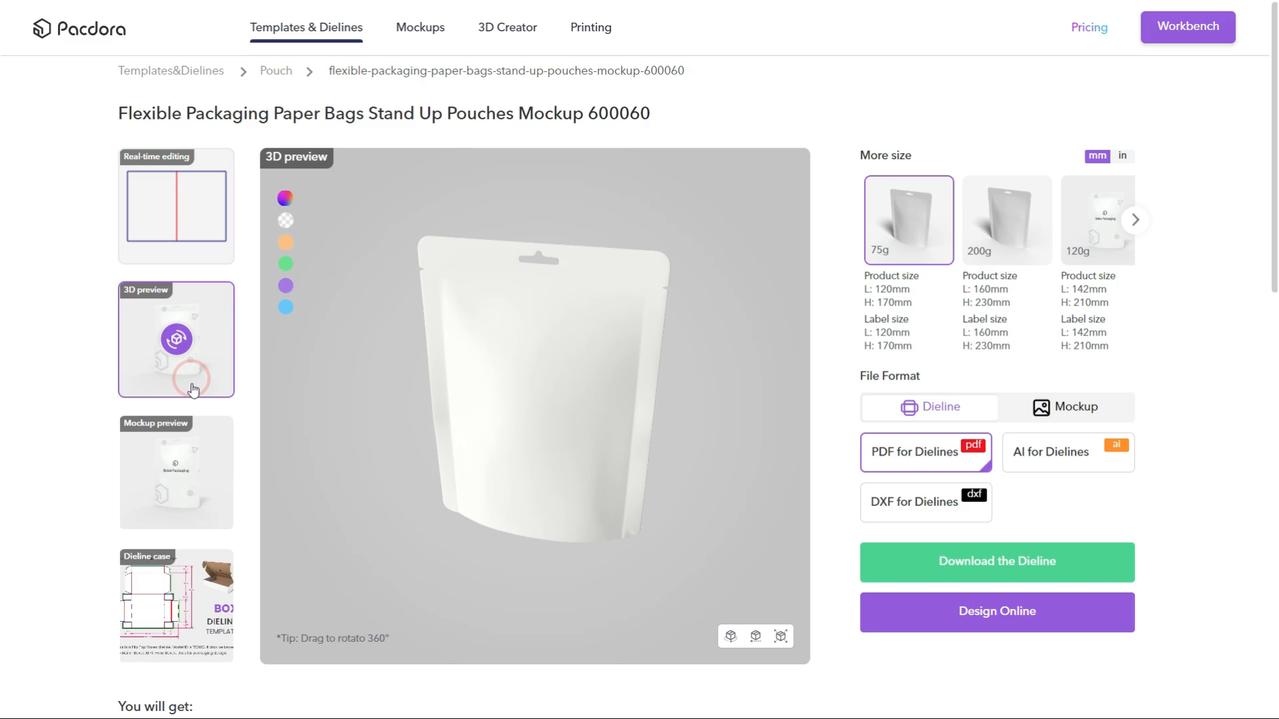
left_click(185, 463)
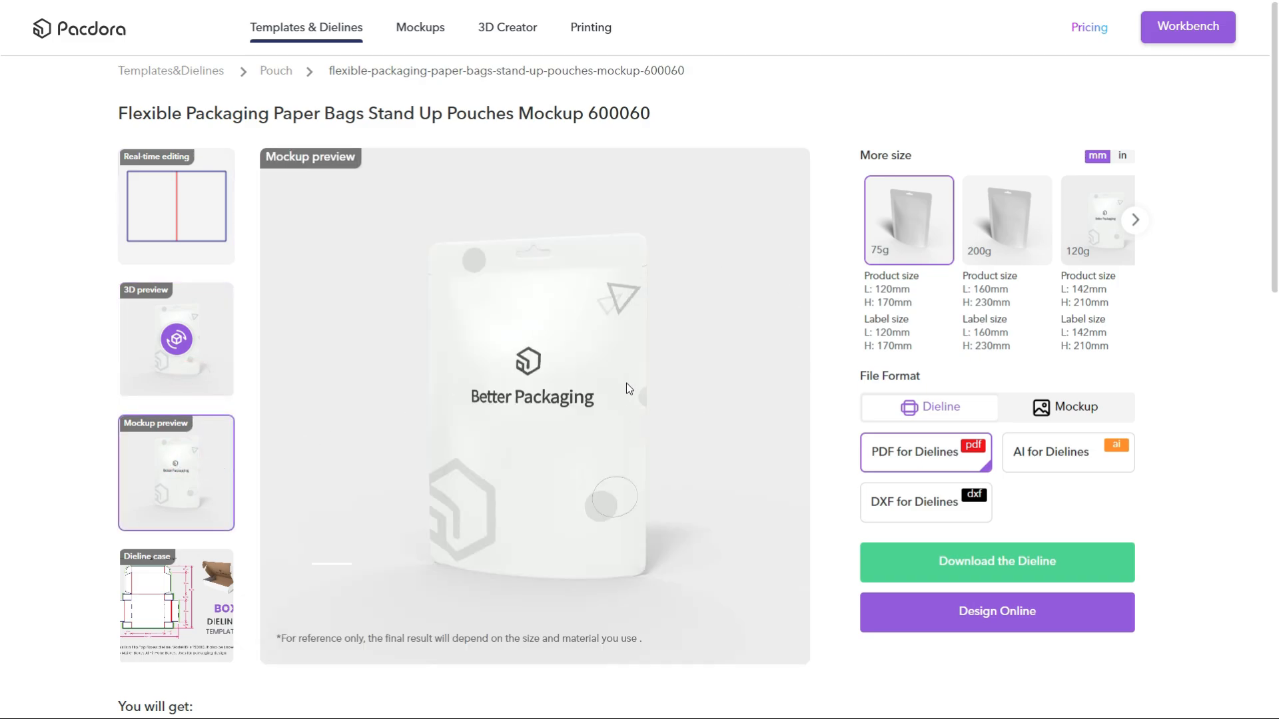
left_click(195, 199)
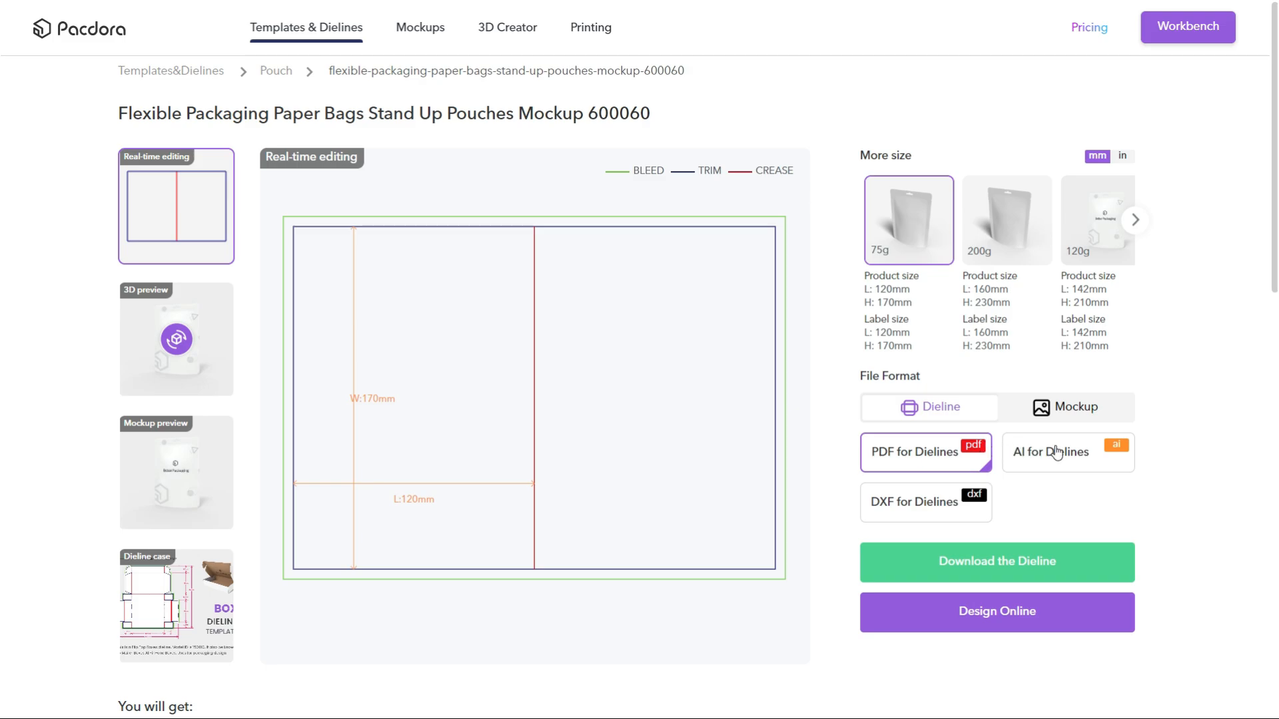
left_click(978, 563)
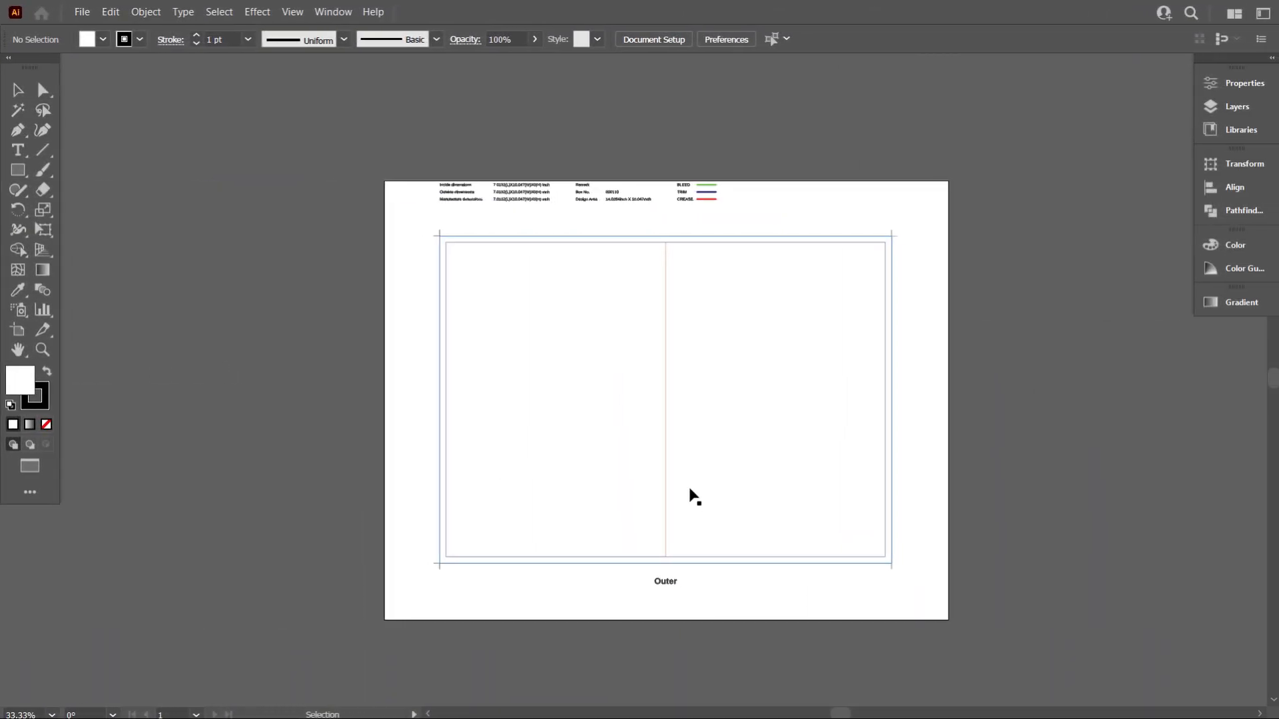
Switch to Illustrator and examine the pouch dieline's dimension notes, design area, and bleed, trim and crease lines.
scroll(674, 484, "up", 1)
scroll(831, 449, "down", 1)
scroll(616, 241, "up", 2)
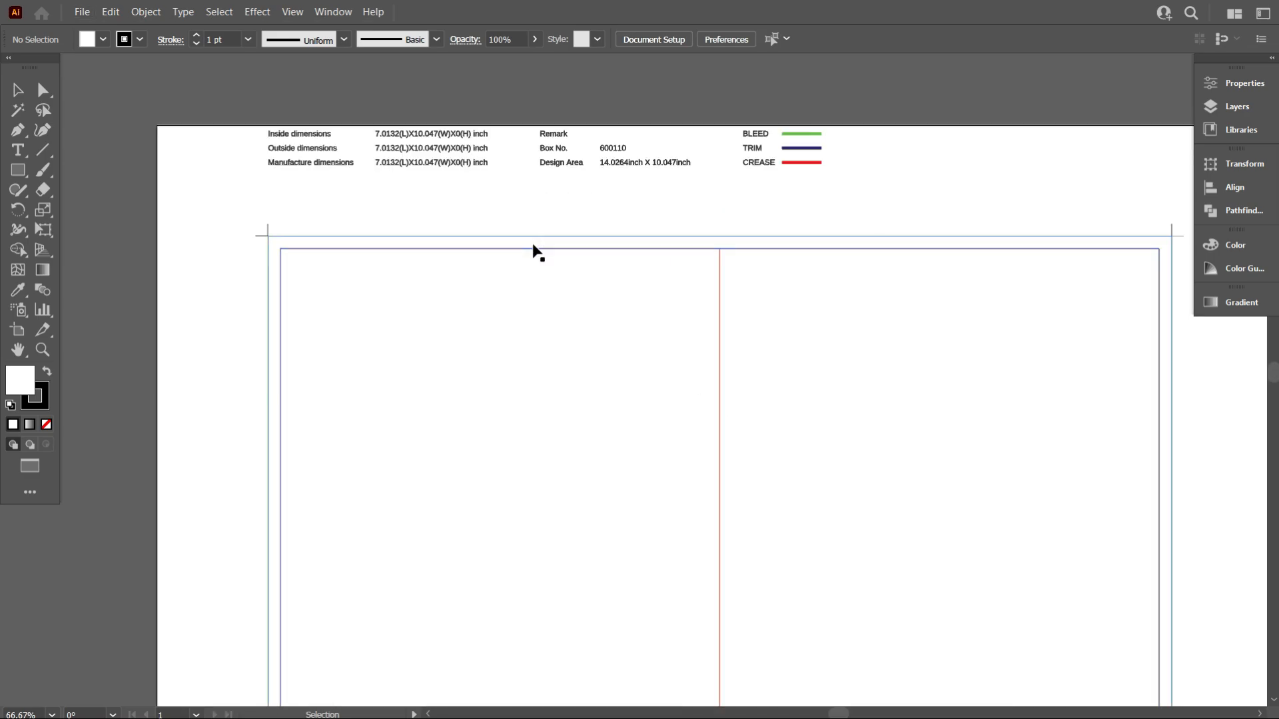
scroll(440, 240, "up", 1)
scroll(586, 240, "up", 1)
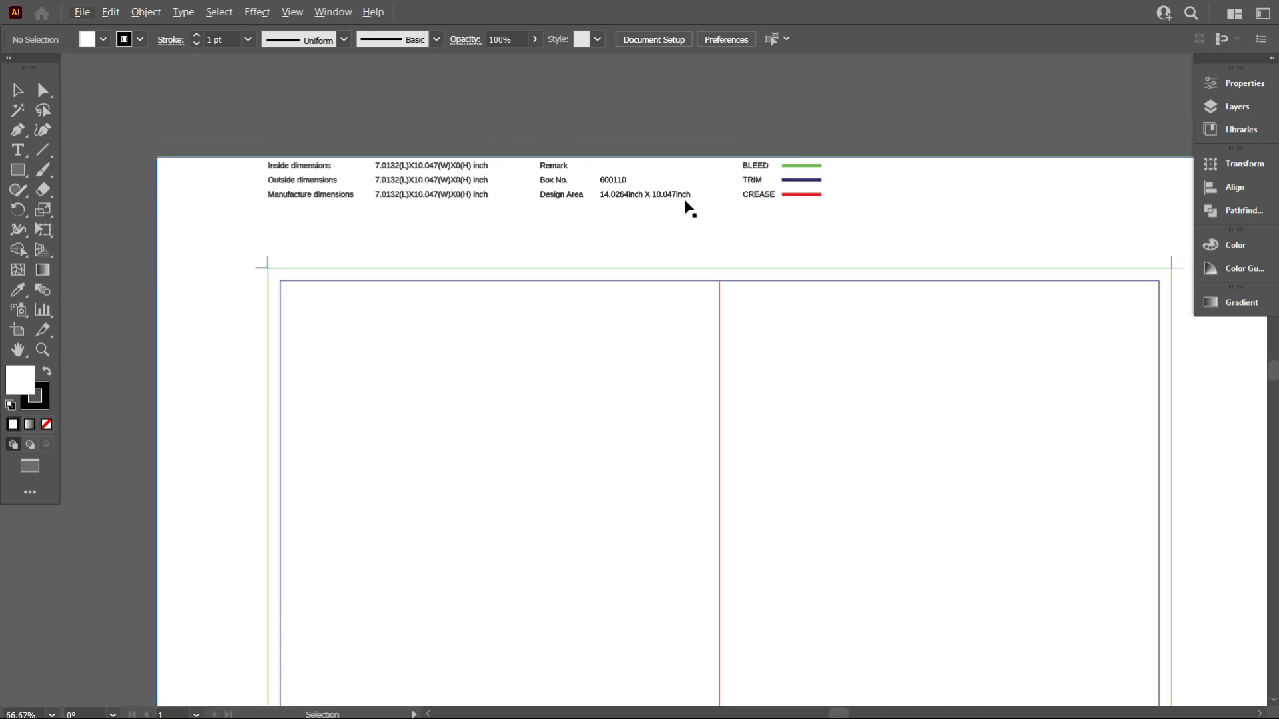
scroll(786, 183, "up", 1)
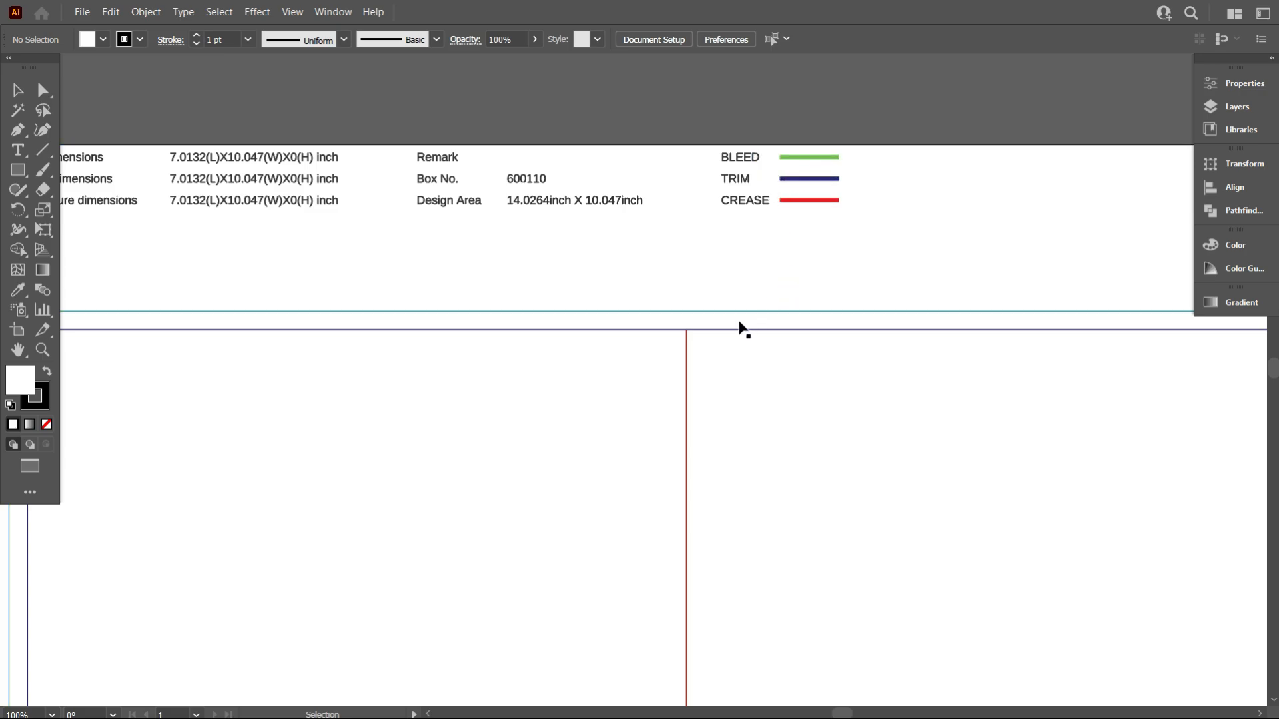
scroll(729, 331, "down", 1)
scroll(710, 338, "down", 1)
scroll(673, 346, "down", 1)
scroll(679, 380, "down", 1)
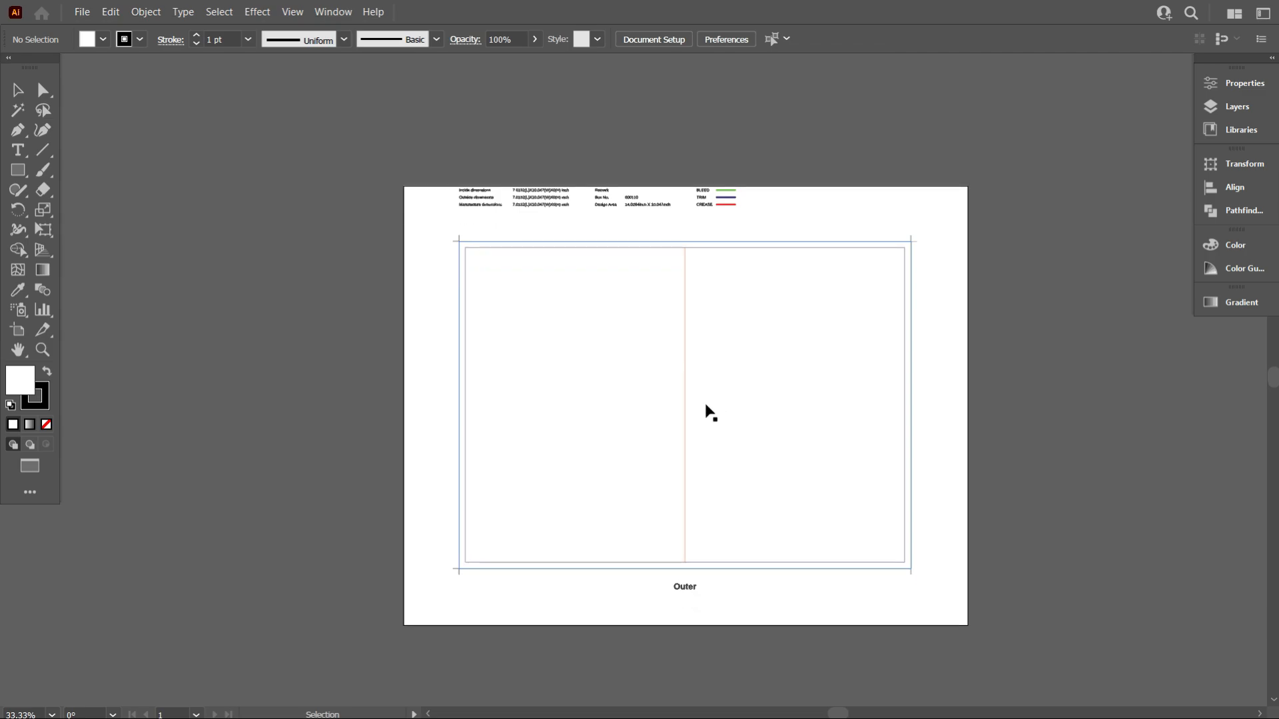
scroll(687, 418, "down", 1)
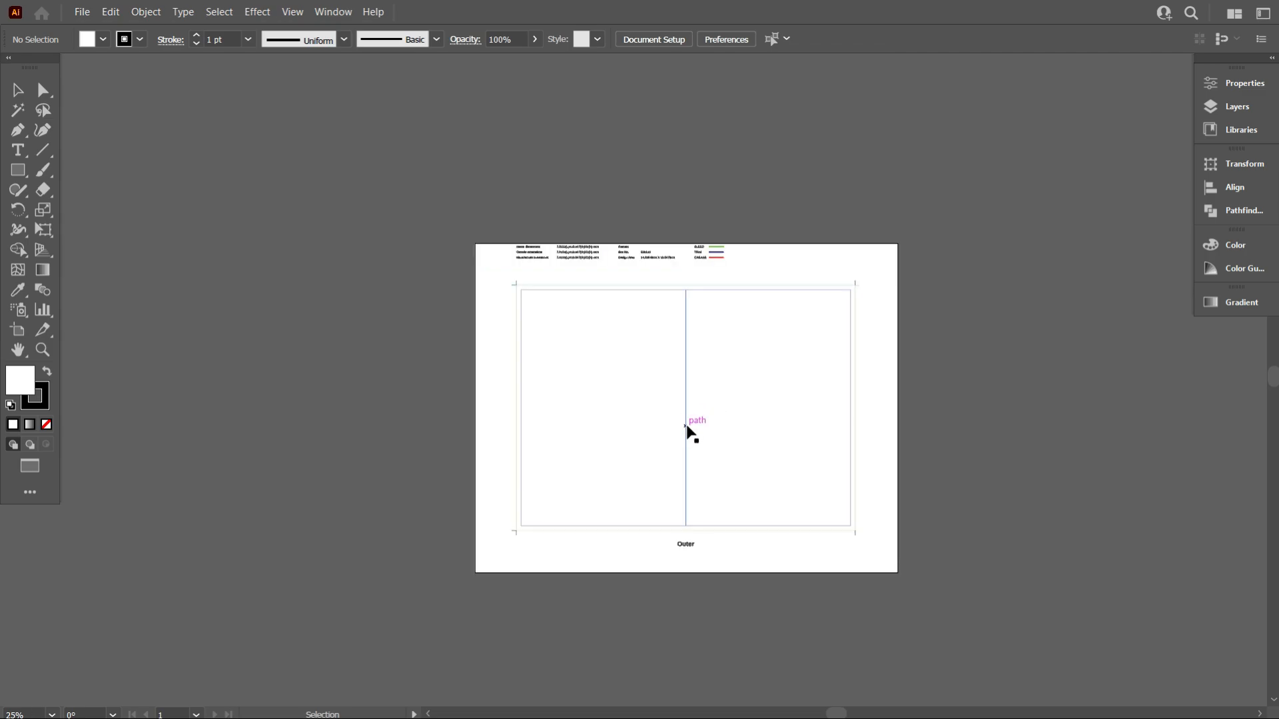
Move the clipped dieline artwork off the artboard to its right side and release its clipping mask.
left_click_drag(689, 429, 1091, 446)
left_click_drag(952, 515, 766, 486)
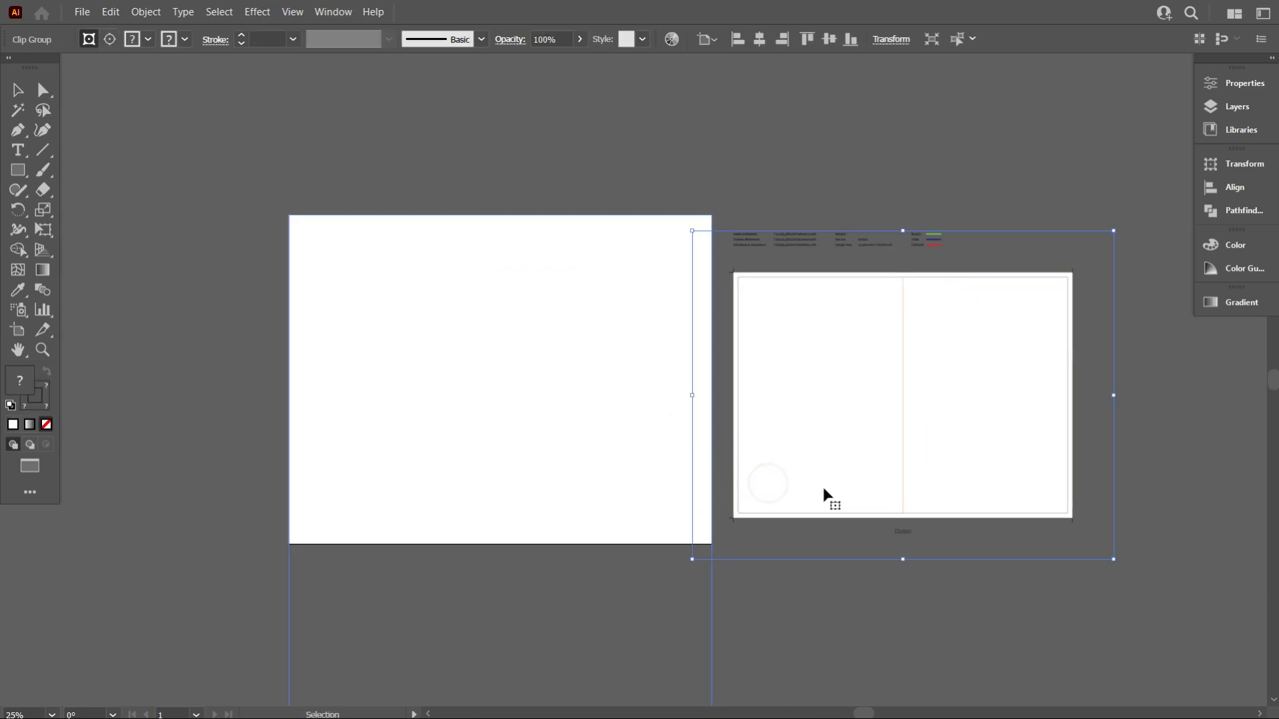
left_click_drag(883, 463, 999, 425)
right_click(892, 397)
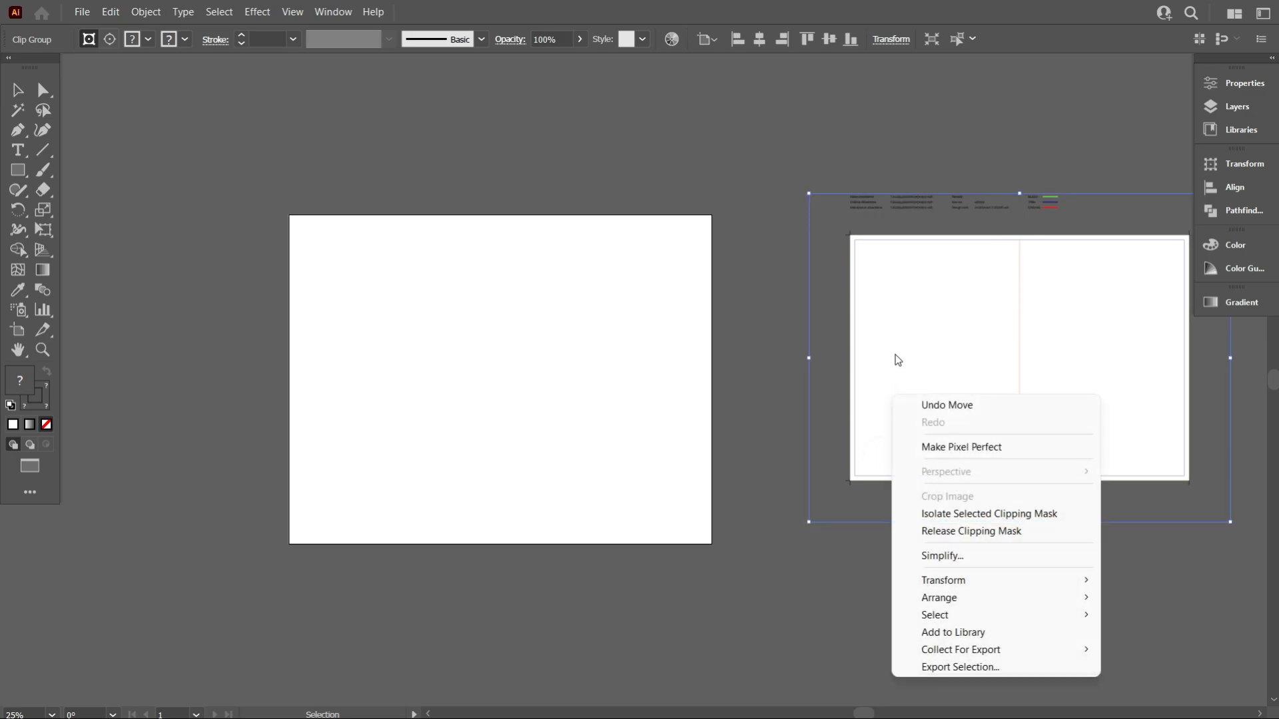
left_click(952, 531)
left_click(766, 406)
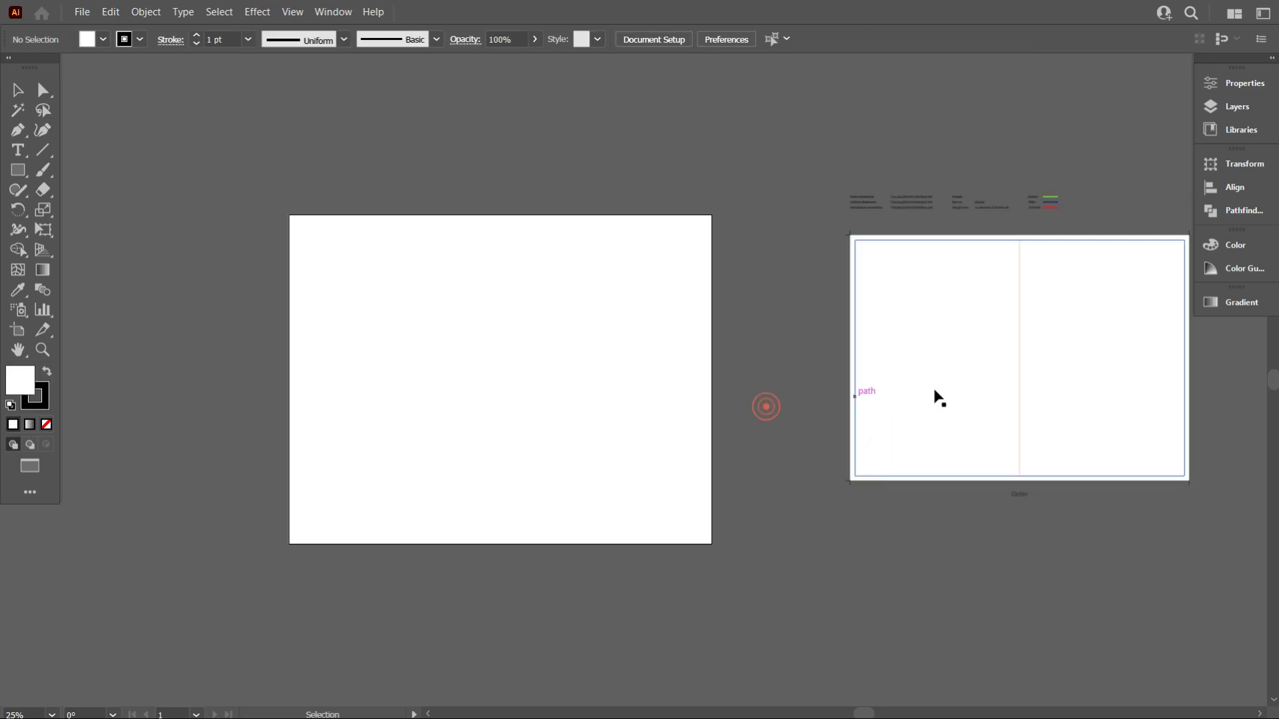
Delete the white background behind the dieline, along with the Outer label and the dimension and legend text.
left_click(945, 390)
key("Delete")
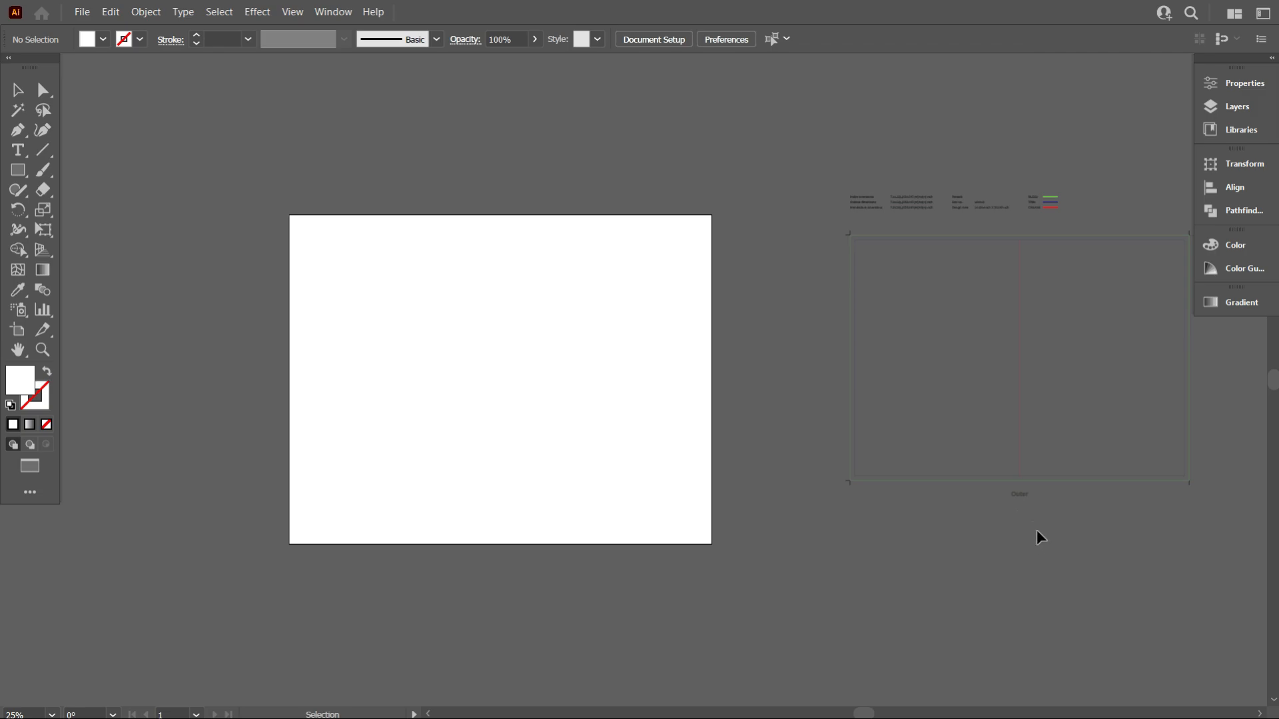
left_click_drag(1002, 492, 1010, 513)
key("Delete")
Group all remaining dieline lines and corner marks into one object and deselect it.
scroll(837, 201, "up", 1)
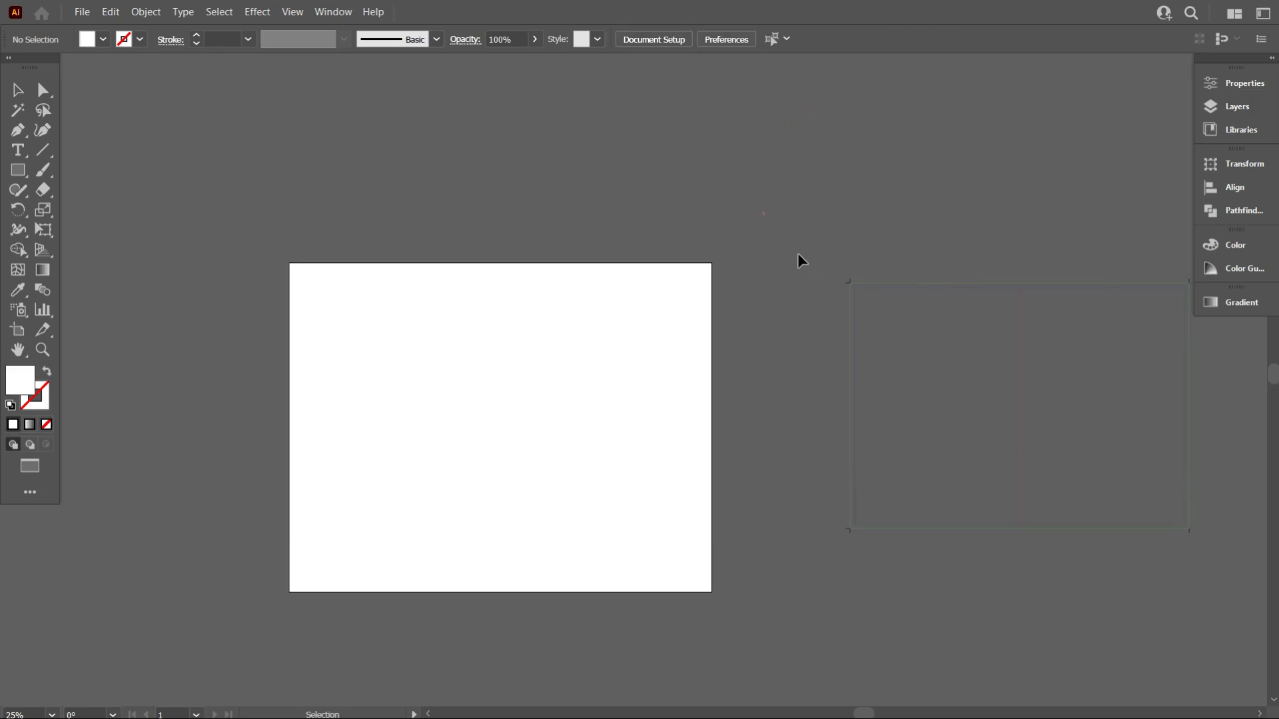
left_click_drag(1179, 576, 1241, 582)
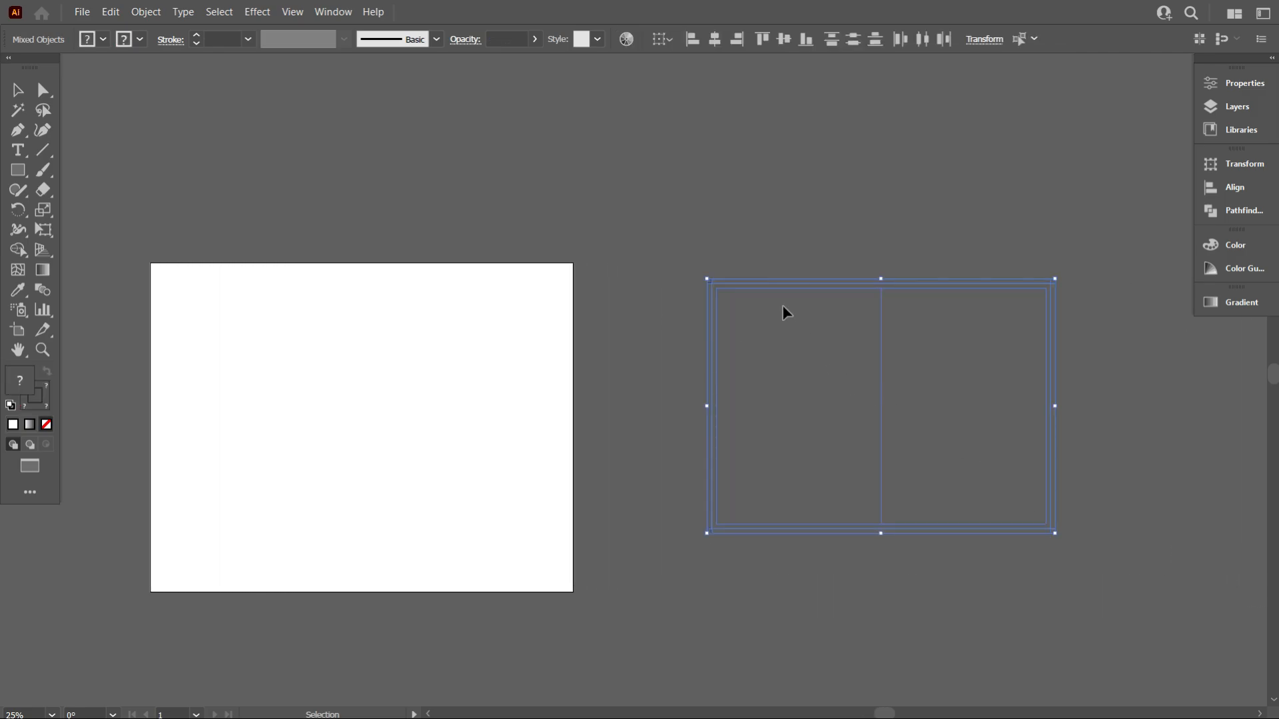
right_click(711, 220)
left_click(786, 347)
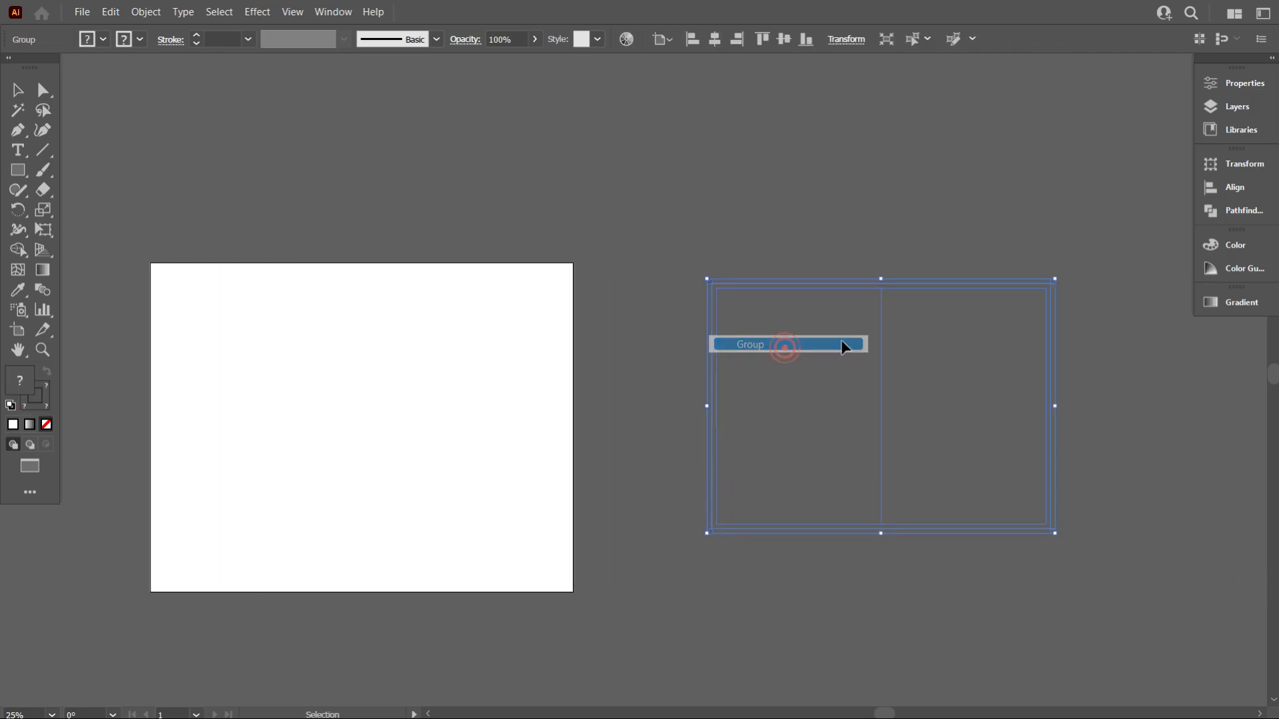
scroll(852, 380, "up", 1)
left_click(828, 397)
scroll(847, 397, "down", 1)
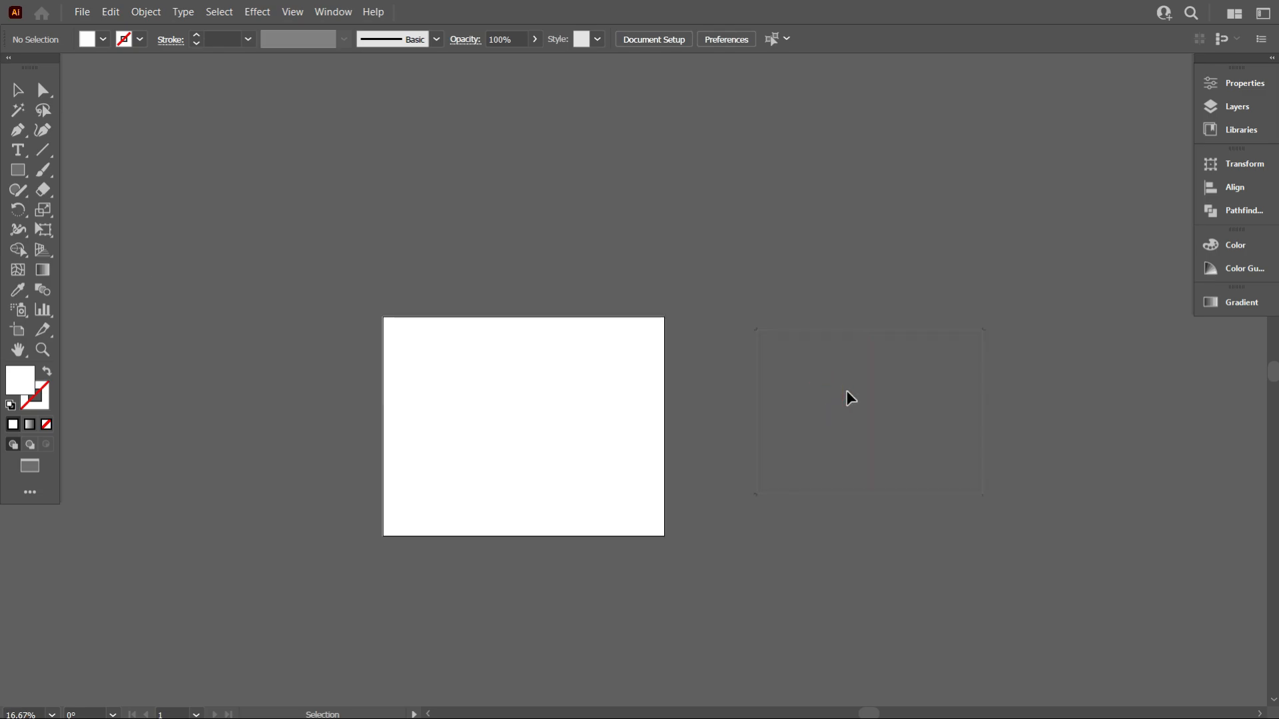
Move the grouped dieline onto the middle of the artboard.
scroll(850, 398, "down", 2)
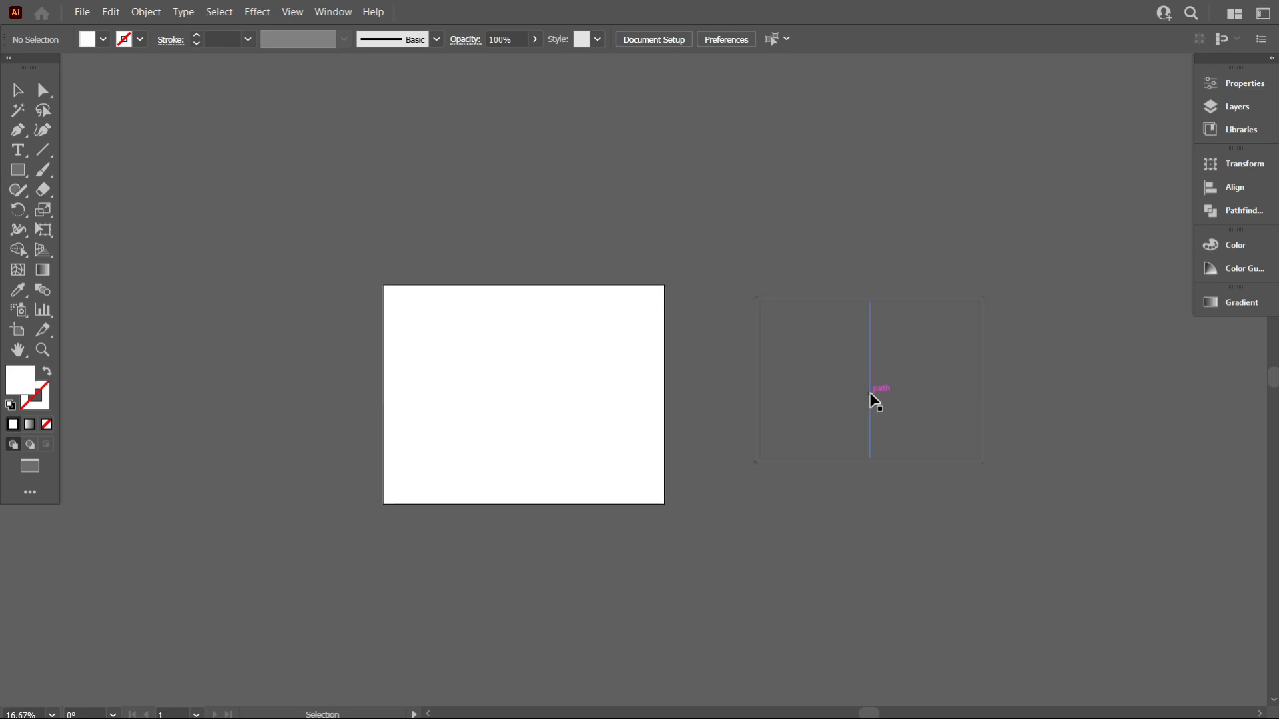
left_click_drag(870, 395, 585, 402)
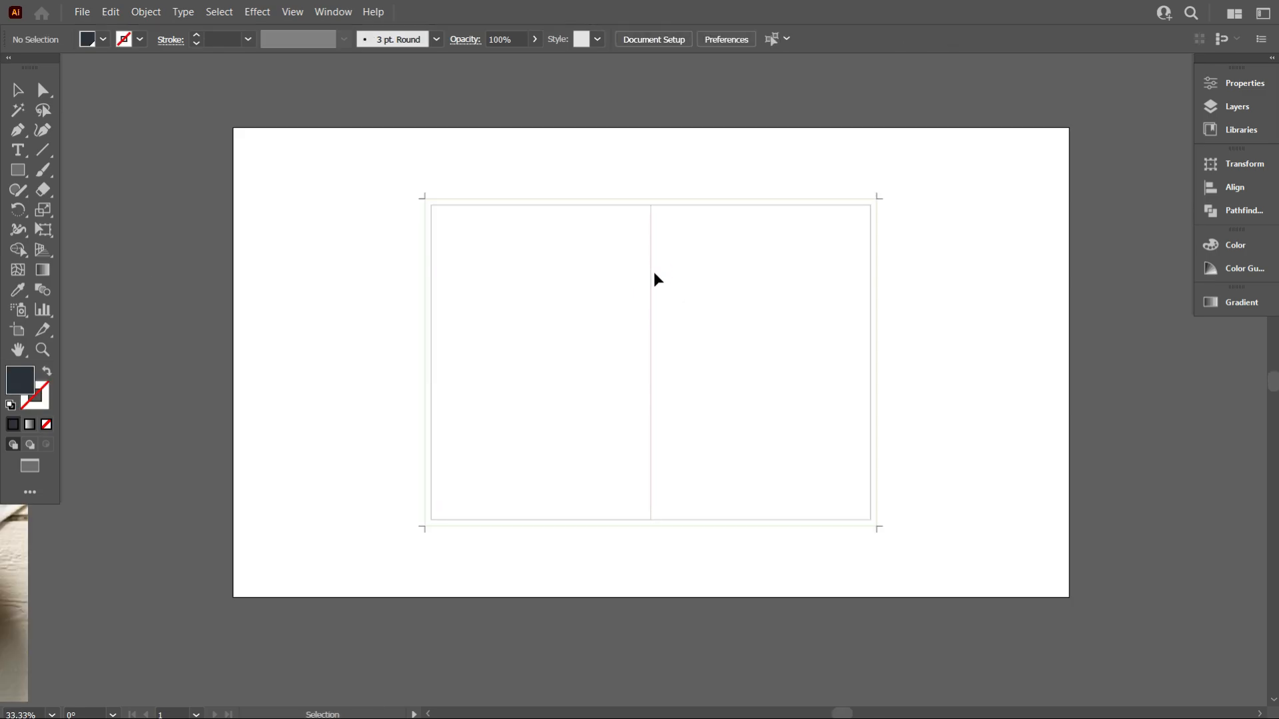
Examine the prepared colour swatches, label text, nut photo, logo and nut pattern beside the artboard.
scroll(657, 279, "down", 1)
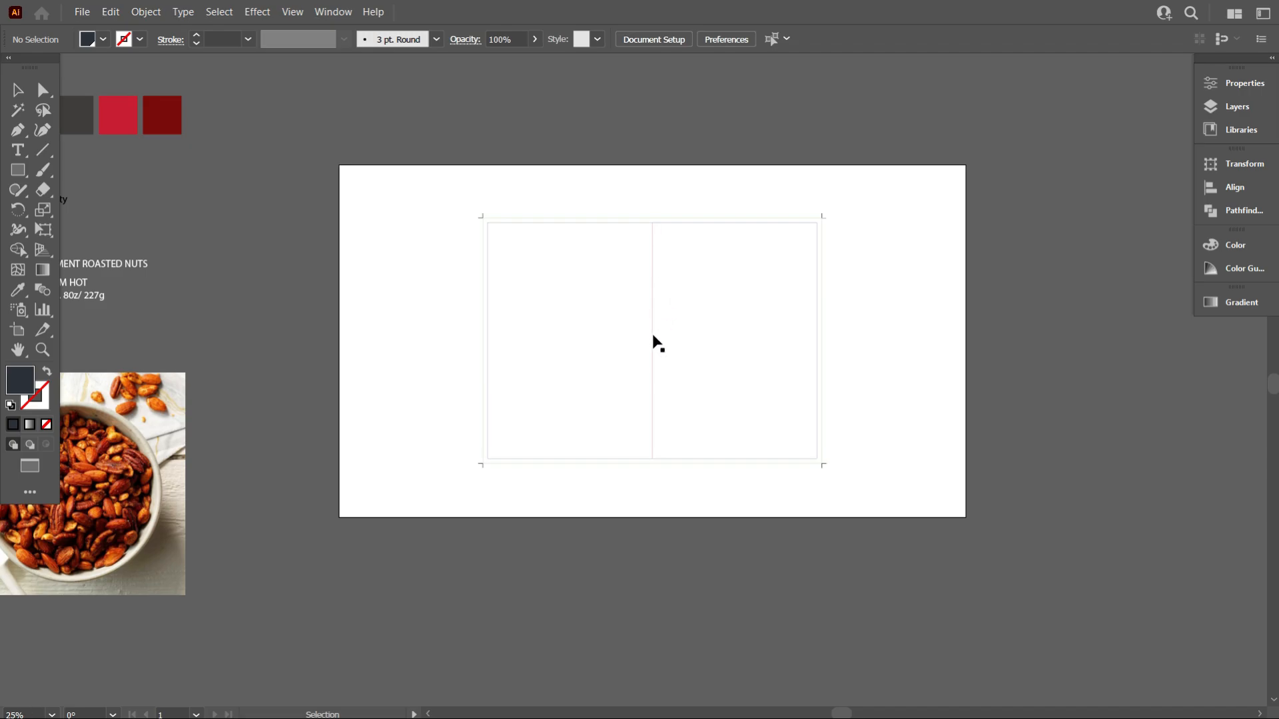
scroll(736, 340, "down", 1)
scroll(735, 340, "down", 1)
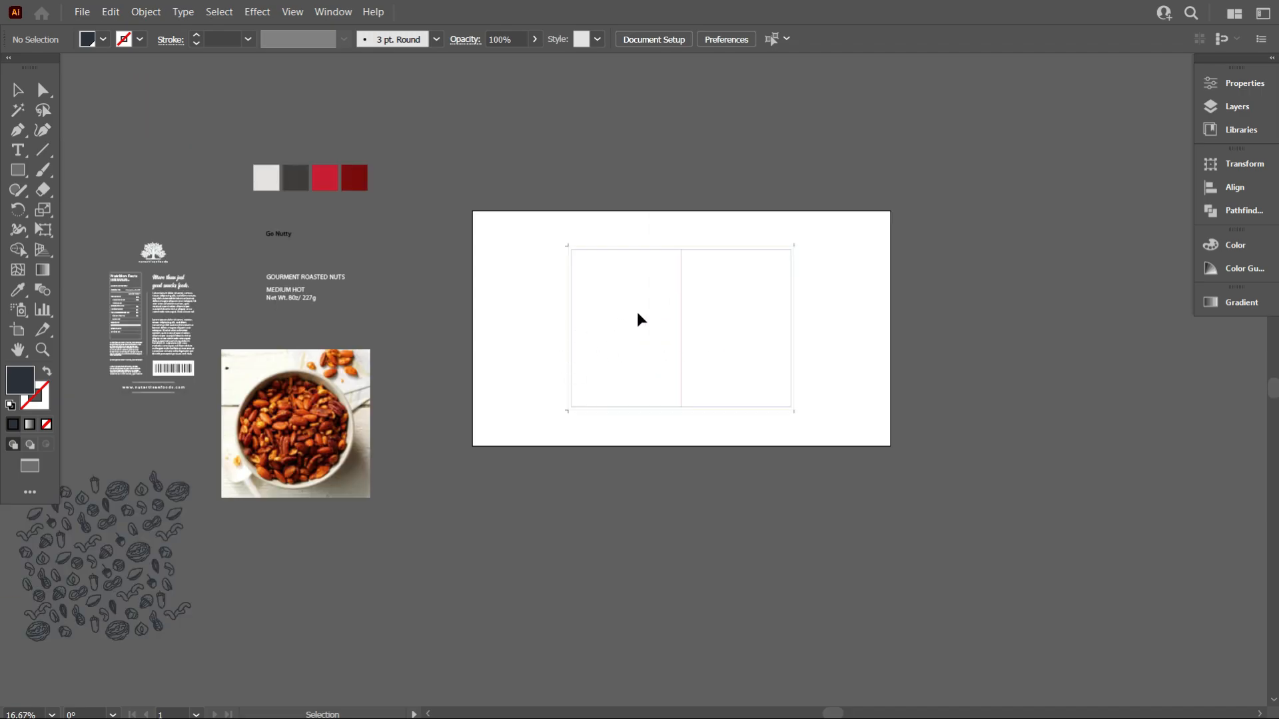
scroll(468, 378, "left", 4)
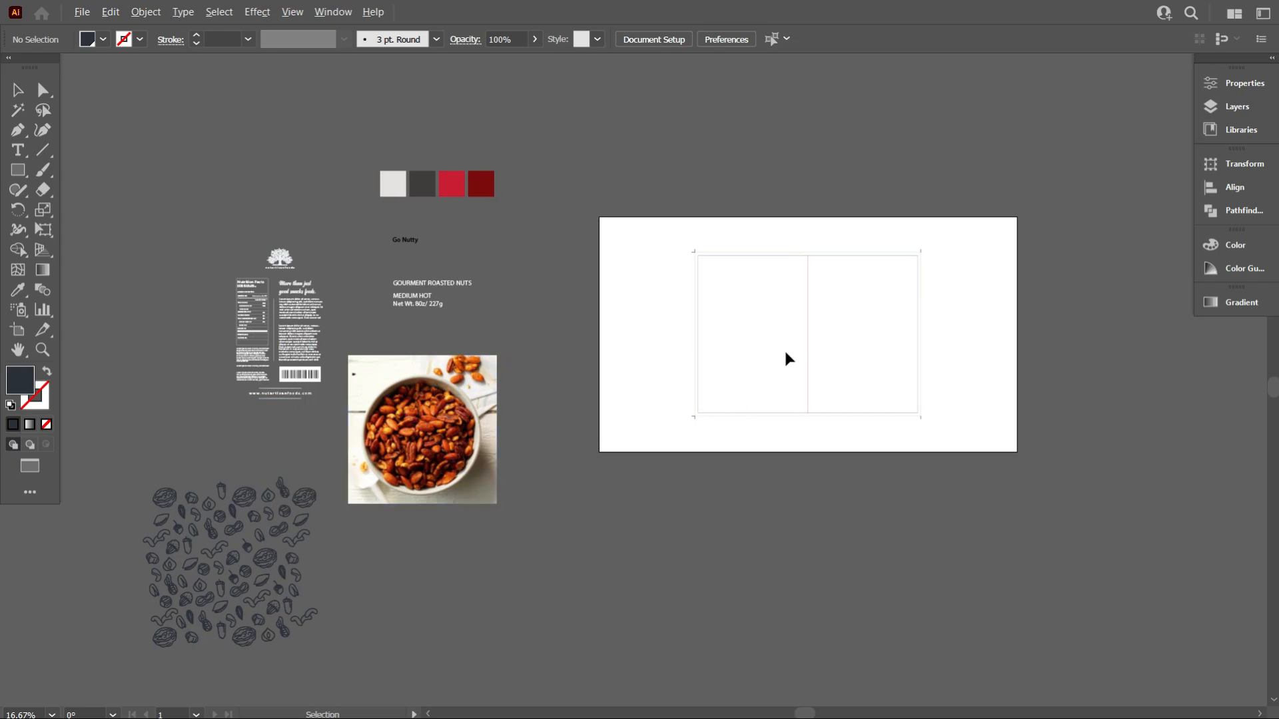
scroll(799, 353, "up", 1)
scroll(686, 466, "down", 2)
left_click_drag(688, 500, 803, 484)
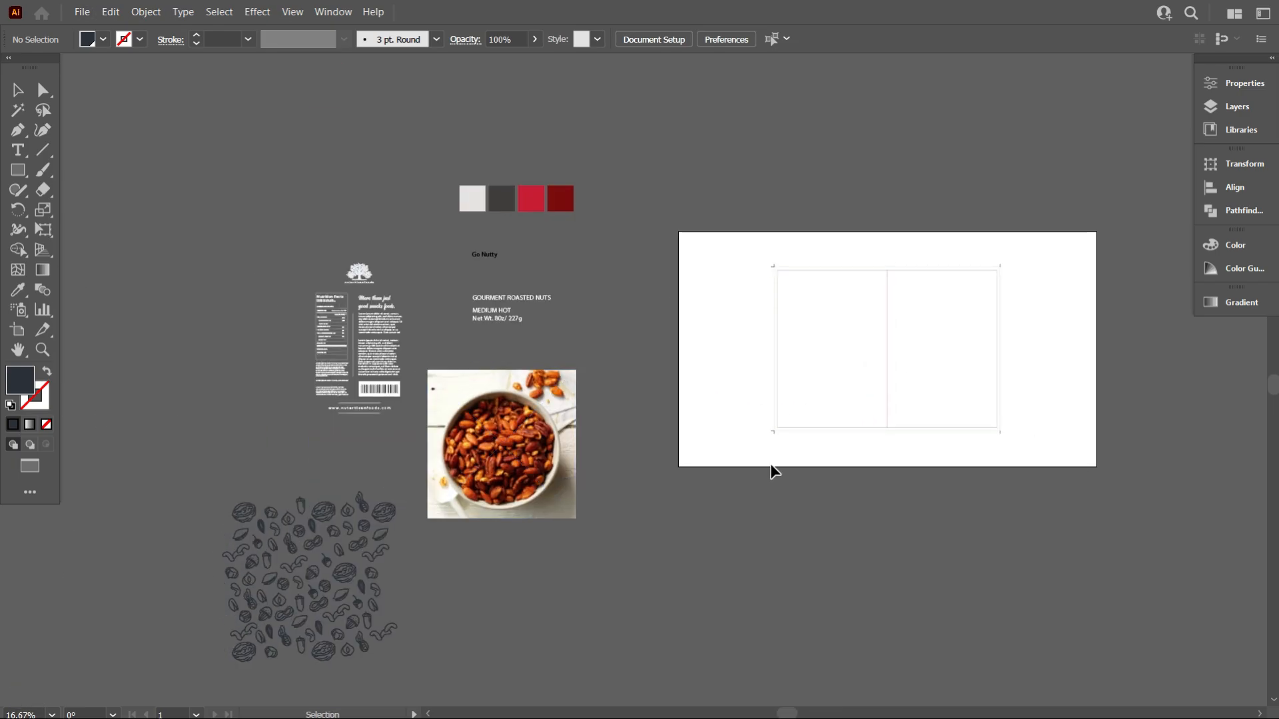
Draw a dark rectangle that covers the left panel of the dieline from its edge to the centre crease.
scroll(925, 399, "up", 2)
scroll(549, 285, "up", 1)
key("m")
left_click_drag(484, 190, 814, 662)
scroll(471, 424, "down", 1)
scroll(471, 424, "down", 2)
Duplicate the dark rectangle onto the right panel of the dieline.
left_click(18, 90)
left_click(413, 373)
left_click_drag(675, 315, 895, 315)
left_click(734, 513)
scroll(706, 383, "down", 3)
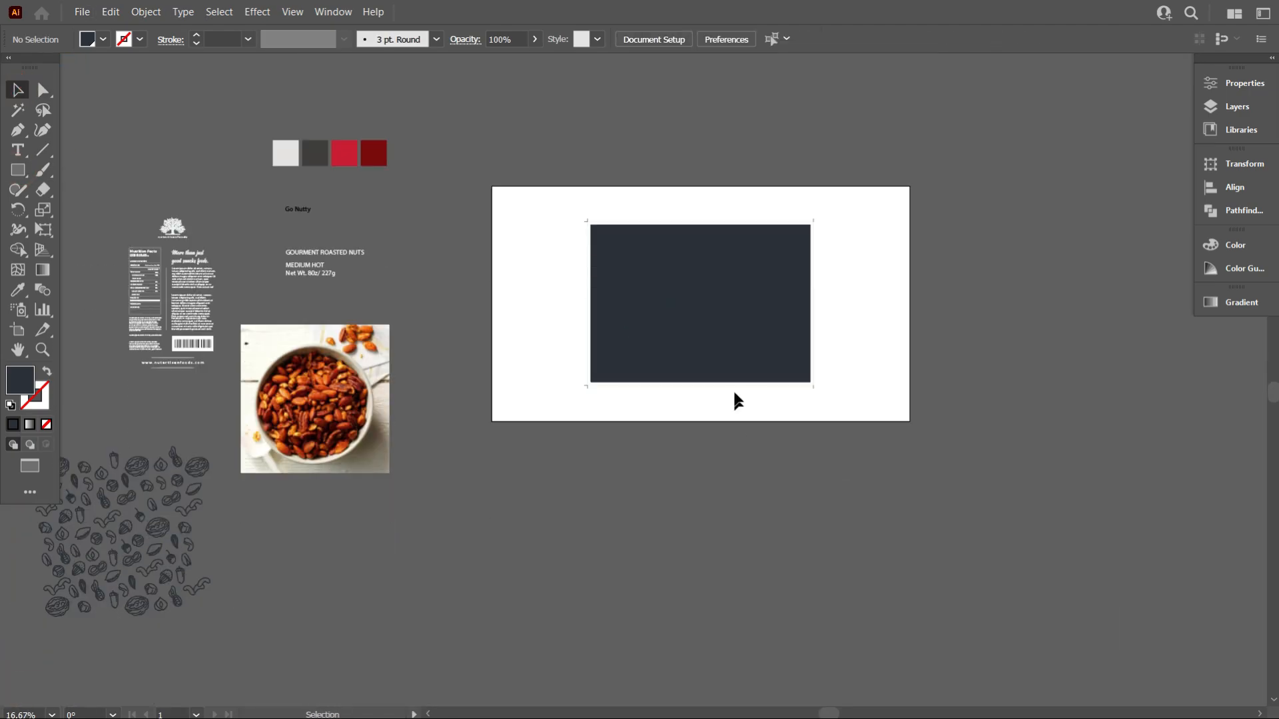
Move the right panel's dark rectangle off the artboard to its right side.
scroll(733, 286, "up", 1)
left_click_drag(747, 350, 1162, 515)
left_click(888, 558)
Fill the left panel's rectangle with the light grey from the colour swatches.
left_click(652, 348)
left_click_drag(610, 378, 724, 416)
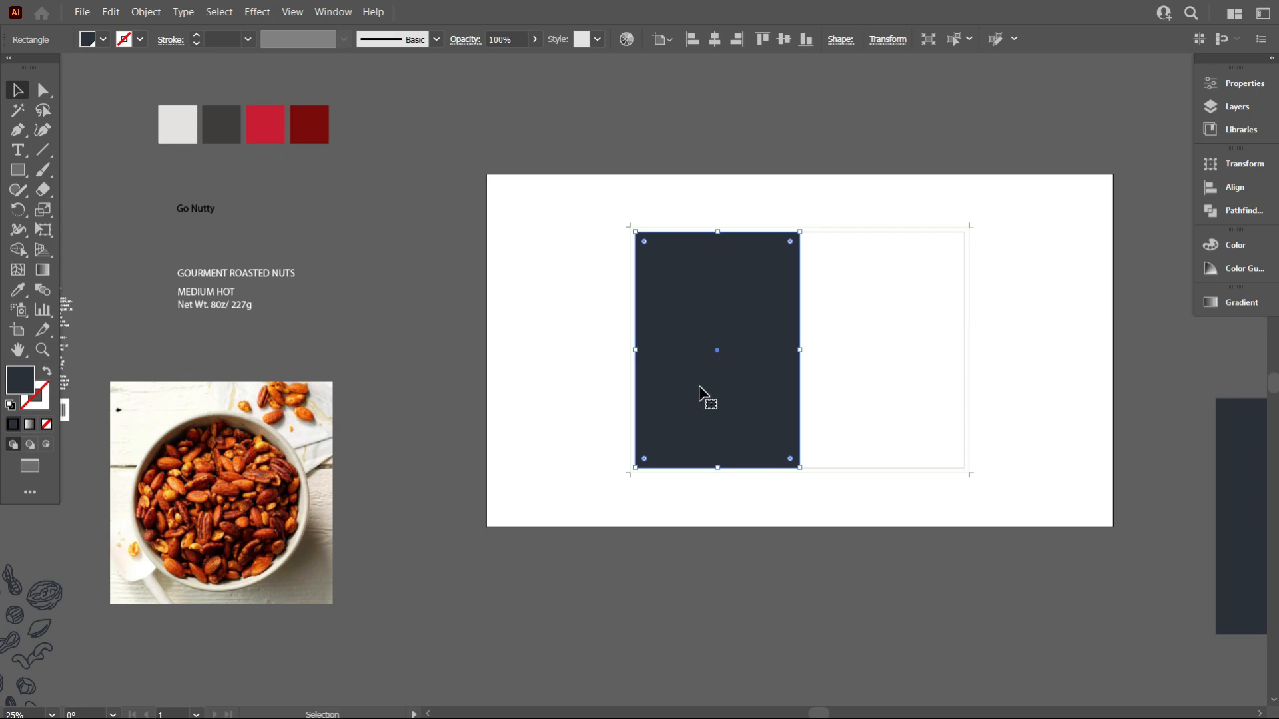
key("i")
left_click(177, 123)
key("v")
Split the light grey rectangle into a grid of 3 equal rows with Split Into Grid.
scroll(725, 391, "up", 1)
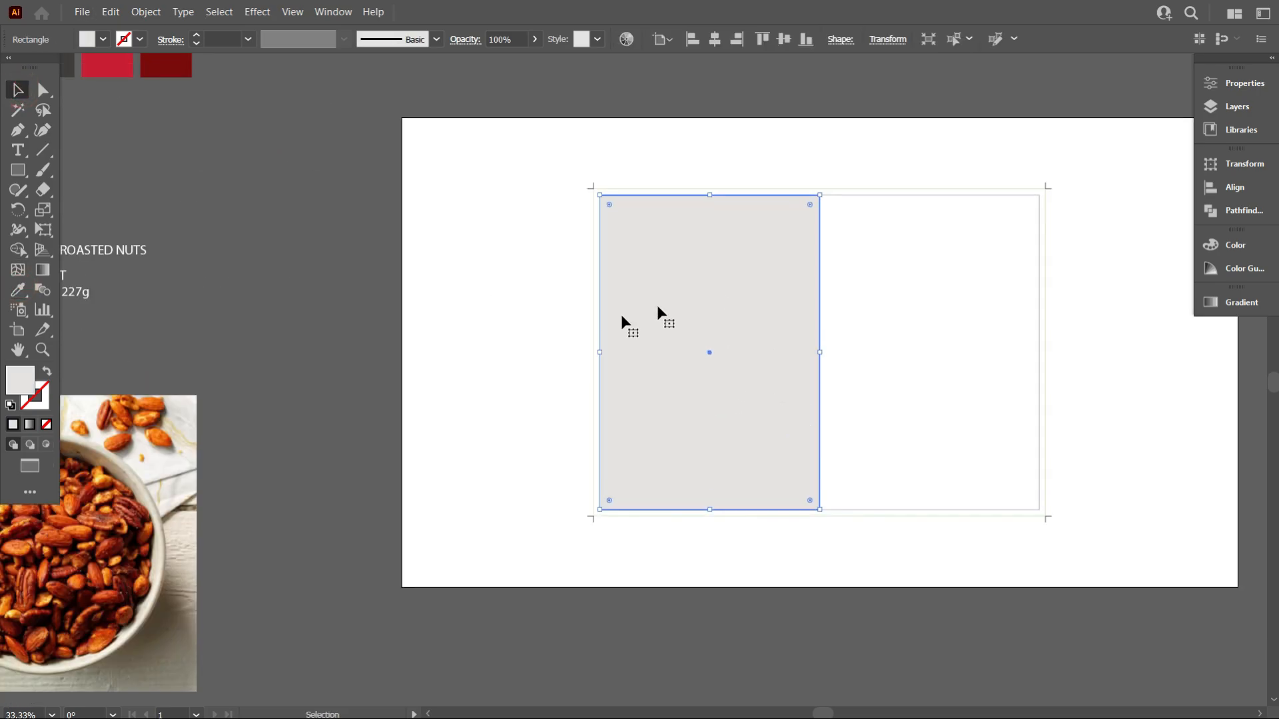
left_click(146, 12)
mouse_move(223, 395)
left_click(524, 573)
type("3")
left_click(674, 434)
left_click(515, 405)
scroll(799, 391, "up", 1)
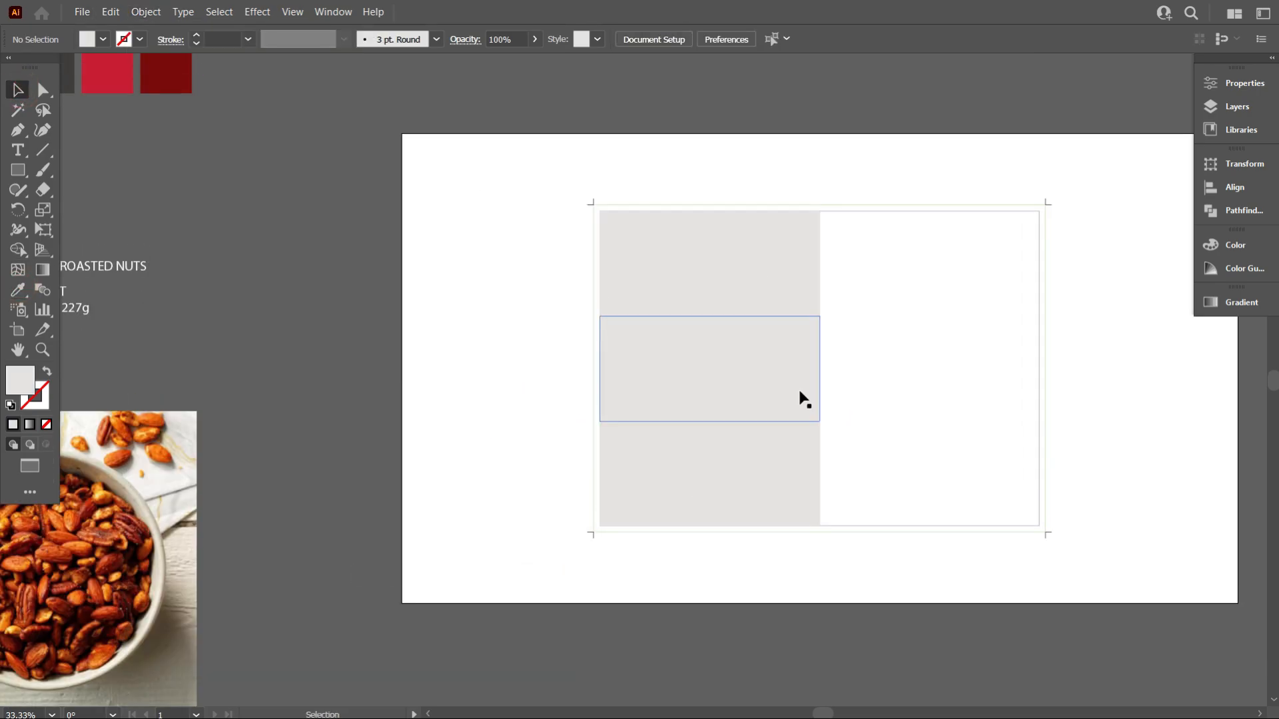
Fill the bottom row of the left panel with the dark red from the colour swatches.
scroll(796, 466, "down", 1)
scroll(752, 359, "down", 1)
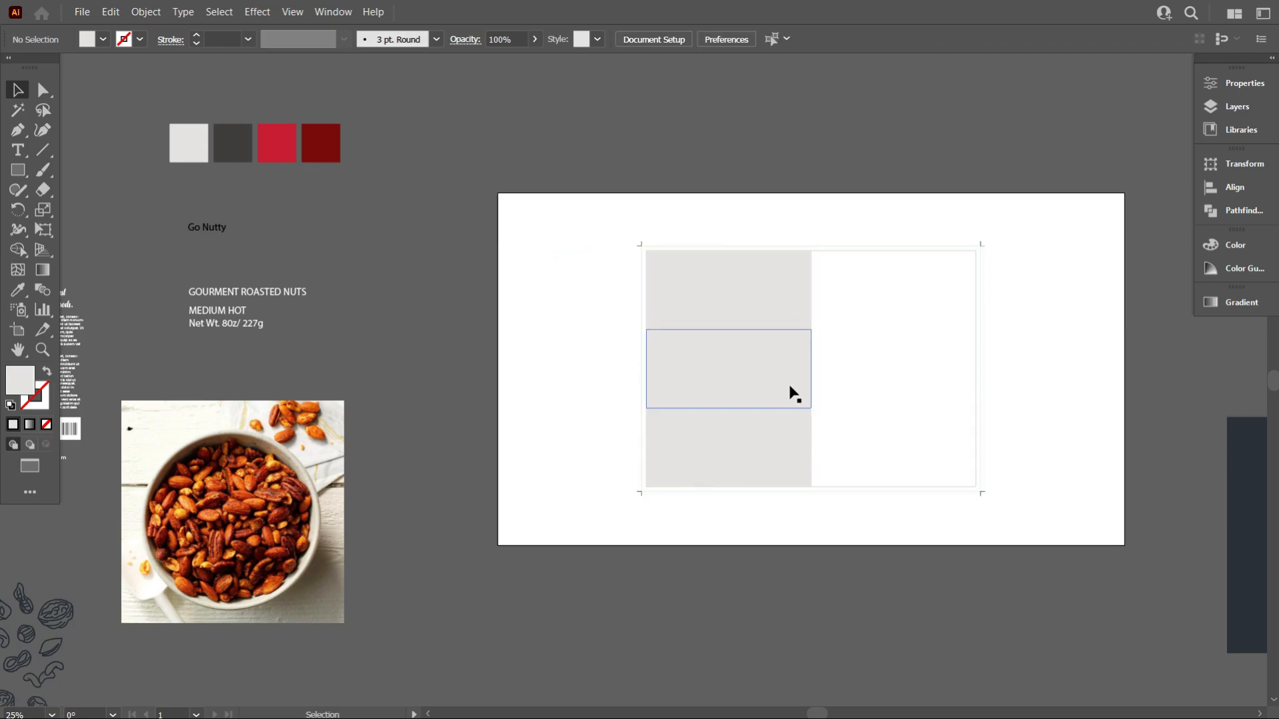
left_click(22, 298)
left_click(321, 146)
key("v")
left_click(701, 503)
scroll(702, 503, "down", 3)
scroll(826, 433, "up", 2)
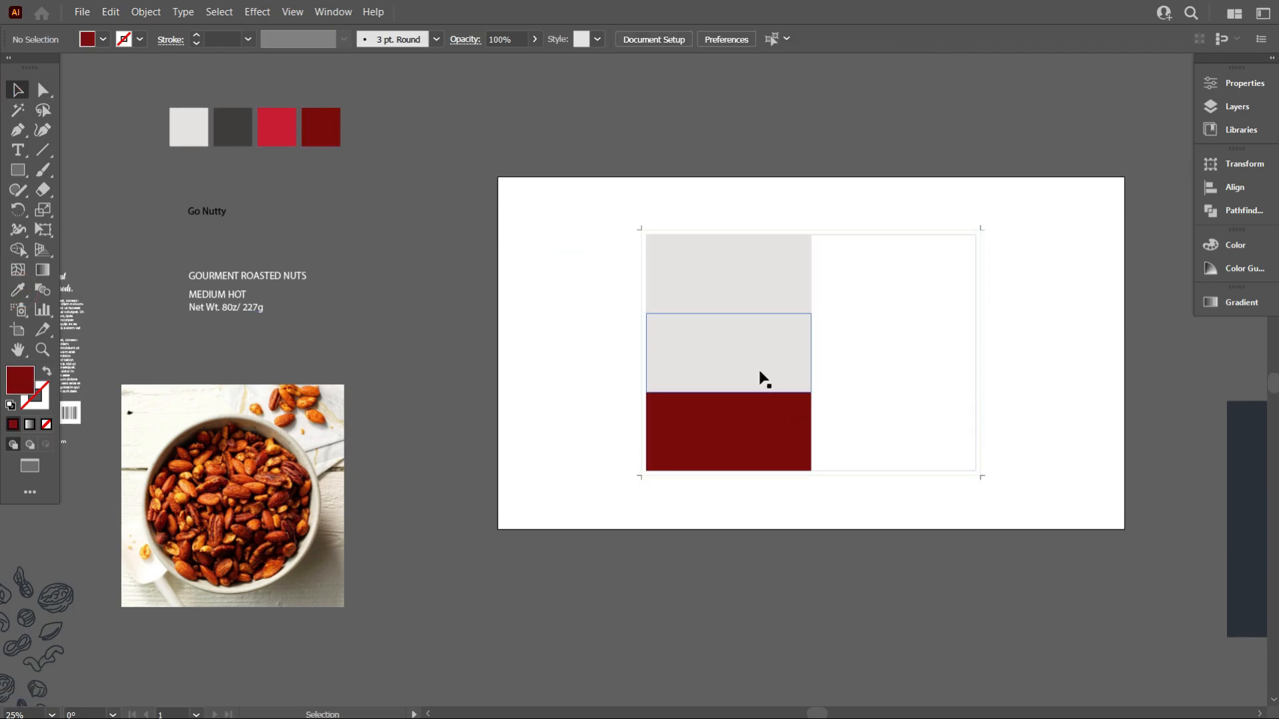
Move the nut pattern above the left panel and bring it to the front.
scroll(552, 333, "up", 1)
scroll(519, 413, "down", 1)
scroll(319, 519, "down", 1)
left_click_drag(110, 656, 678, 325)
scroll(678, 325, "up", 2)
right_click(632, 306)
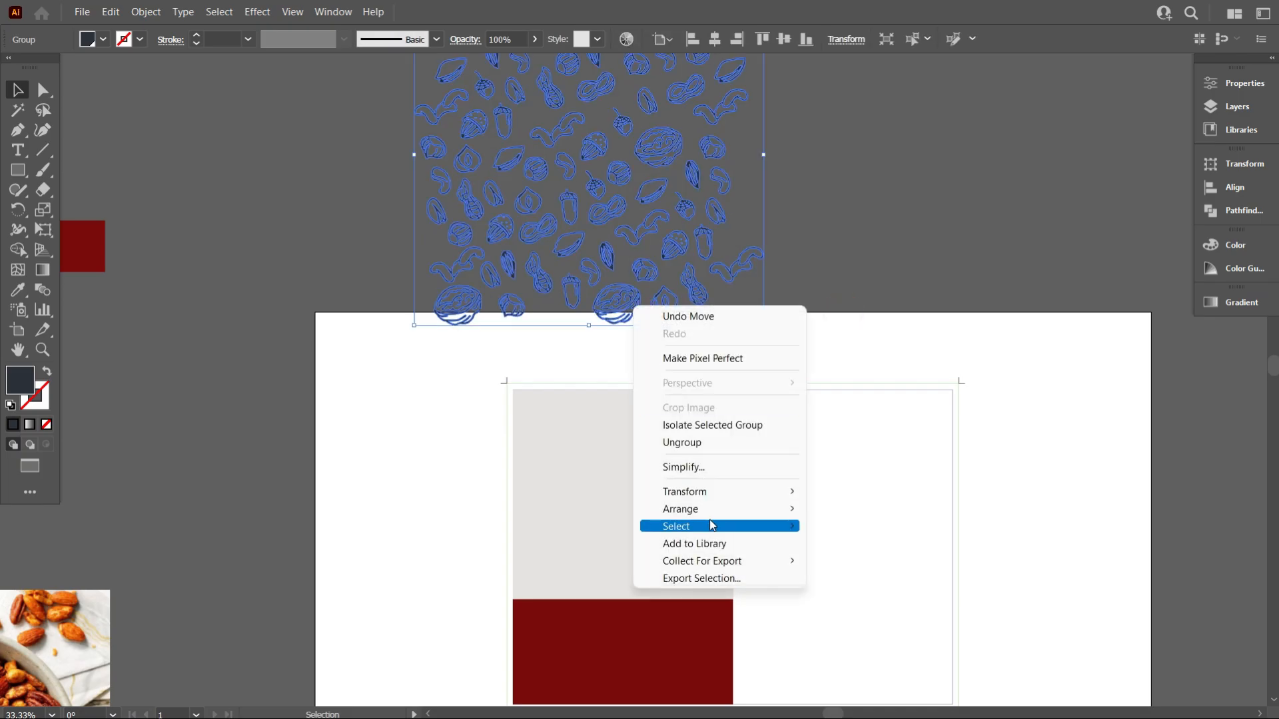
left_click(853, 510)
Scale the nut pattern down to the left panel's width and position it overlapping the panel's top edge.
scroll(786, 373, "up", 3)
left_click_drag(763, 373, 648, 259)
left_click_drag(548, 243, 639, 467)
scroll(686, 413, "down", 3)
mouse_move(644, 417)
left_mouse_down()
mouse_move(651, 401)
mouse_move(648, 414)
left_mouse_up()
left_click(808, 307)
Recolour the nut pattern with a light brown swatch.
scroll(809, 307, "down", 1)
left_click(688, 246)
left_click(103, 39)
left_click(122, 97)
left_click(520, 399)
scroll(656, 493, "up", 1)
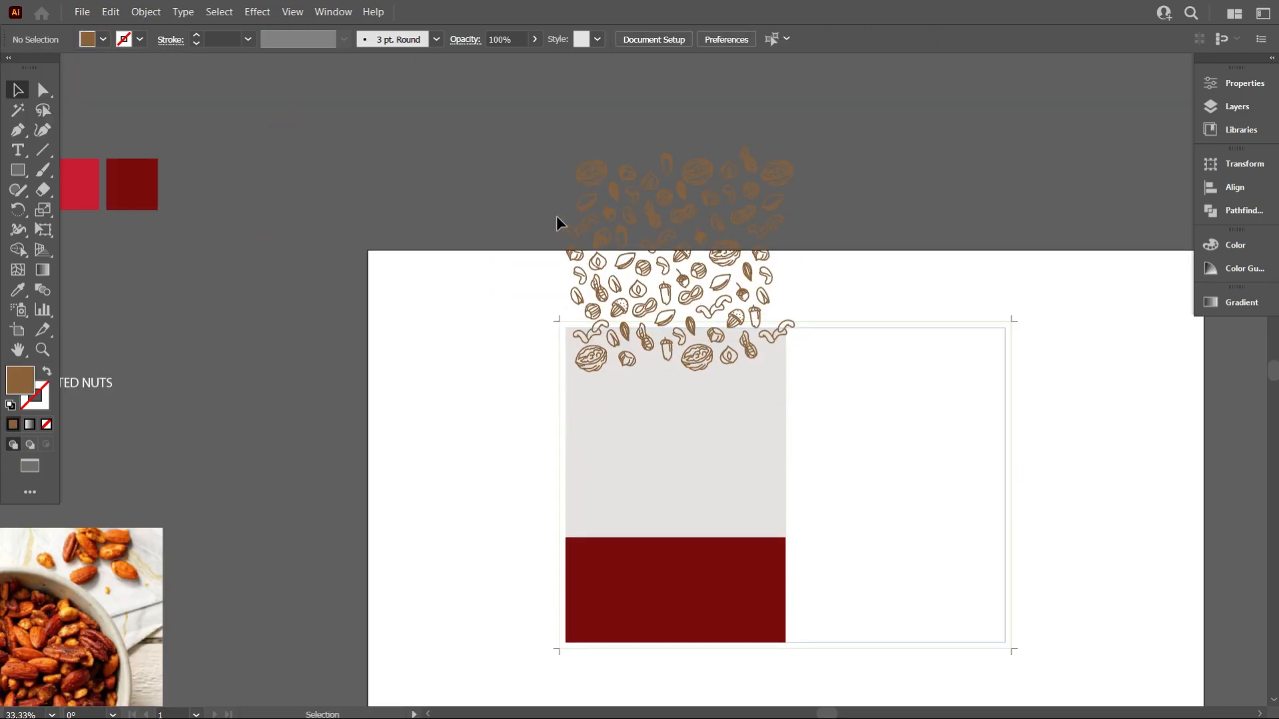
Recolour the nut pattern with a dark brown swatch.
left_click(578, 227)
left_click(103, 39)
left_click(146, 97)
left_click(342, 150)
left_click(393, 280)
scroll(628, 240, "down", 1)
scroll(850, 338, "up", 1)
scroll(849, 334, "down", 1)
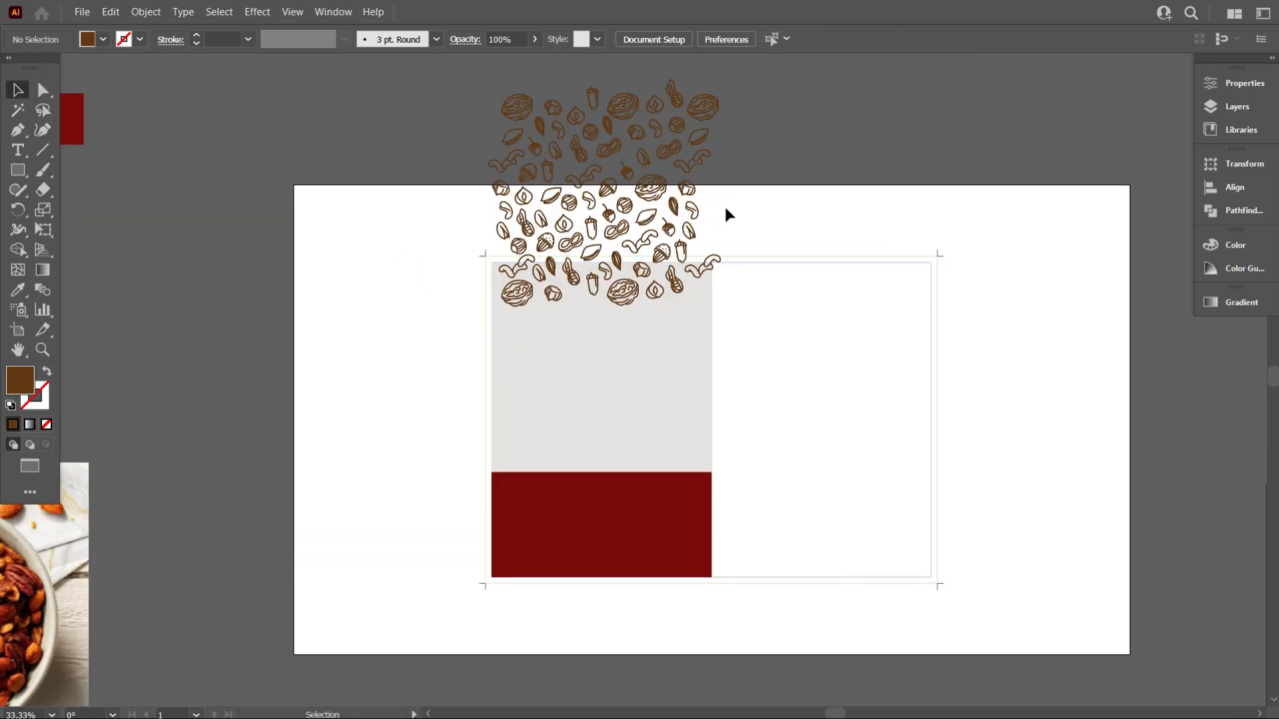
Shift the nut pattern about 25 px upward over the left panel's top edge.
left_click(656, 212)
scroll(754, 281, "up", 1)
scroll(766, 384, "down", 1)
left_click(794, 379)
scroll(764, 385, "down", 1)
left_click_drag(630, 263, 629, 250)
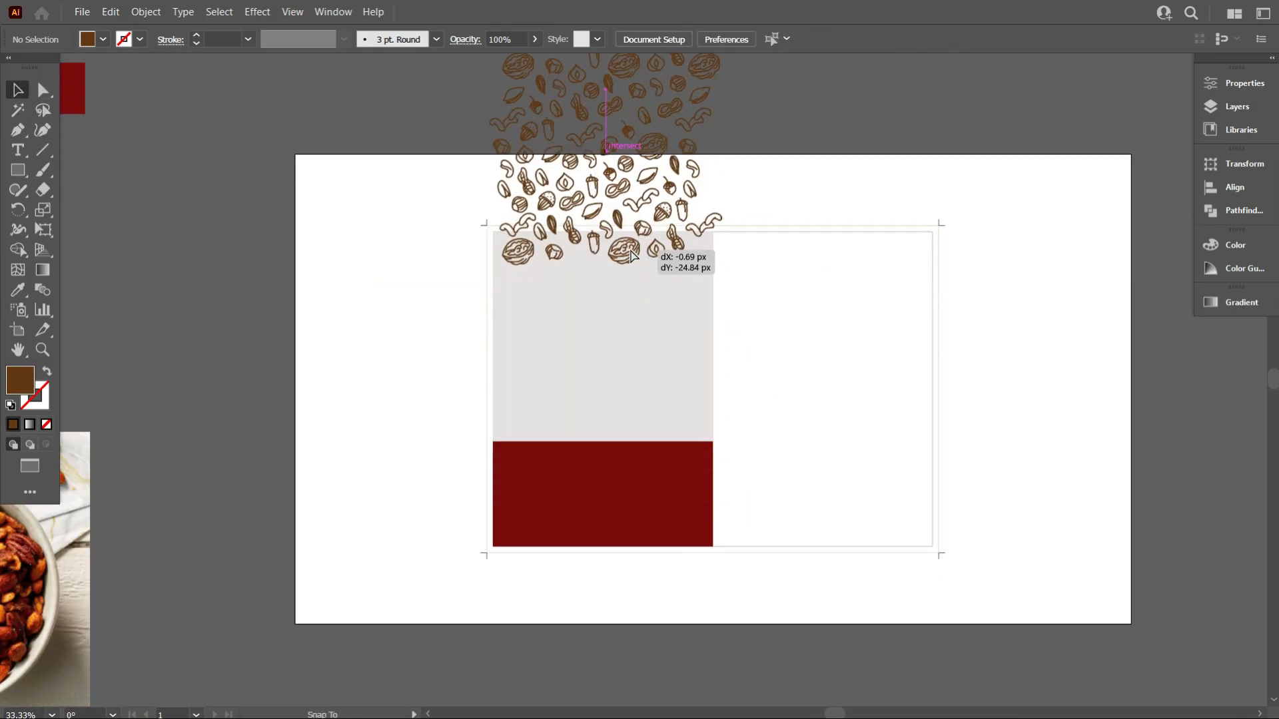
left_click(755, 160)
Ungroup the white label artwork until the nutartisanfoods tree logo can be selected separately.
scroll(599, 266, "down", 2)
scroll(124, 267, "up", 3)
left_click(293, 224)
key("ctrl+shift+g")
left_click(459, 240)
left_click(333, 247)
key("ctrl+shift+g")
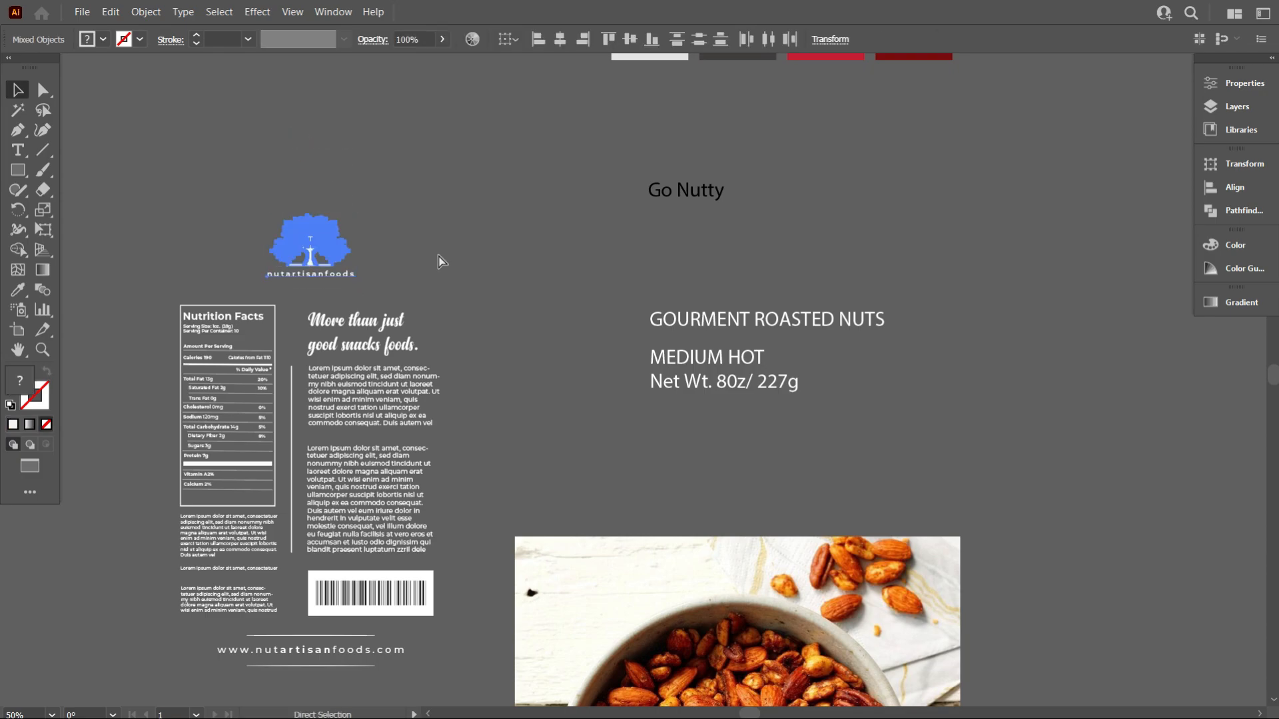
Move the nutartisanfoods logo onto the left panel below the nut pattern.
scroll(339, 251, "down", 1)
scroll(686, 429, "down", 1)
left_click_drag(457, 280, 932, 286)
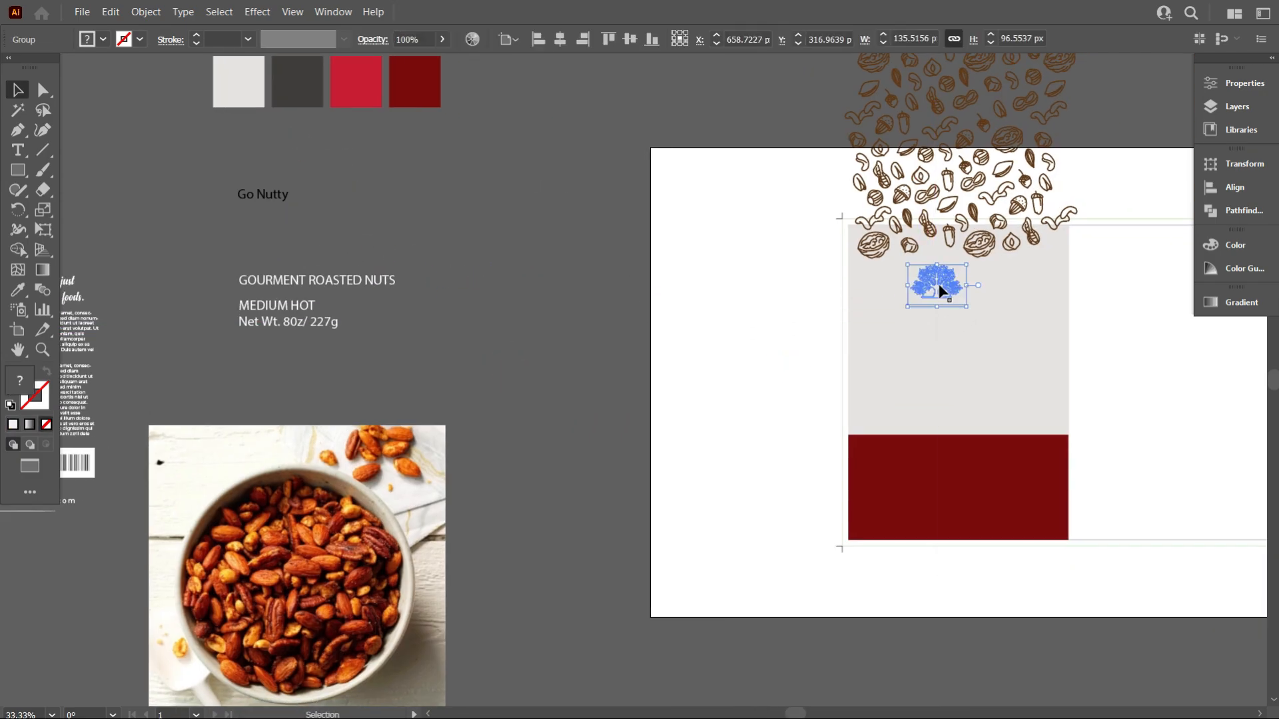
left_click(620, 293)
Fill the nutartisanfoods logo with the dark grey from the colour swatches.
left_click(936, 288)
key("i")
left_click(297, 83)
key("v")
left_click(567, 220)
Centre the nutartisanfoods logo horizontally on the left panel, just beneath the nut pattern.
scroll(773, 350, "up", 1)
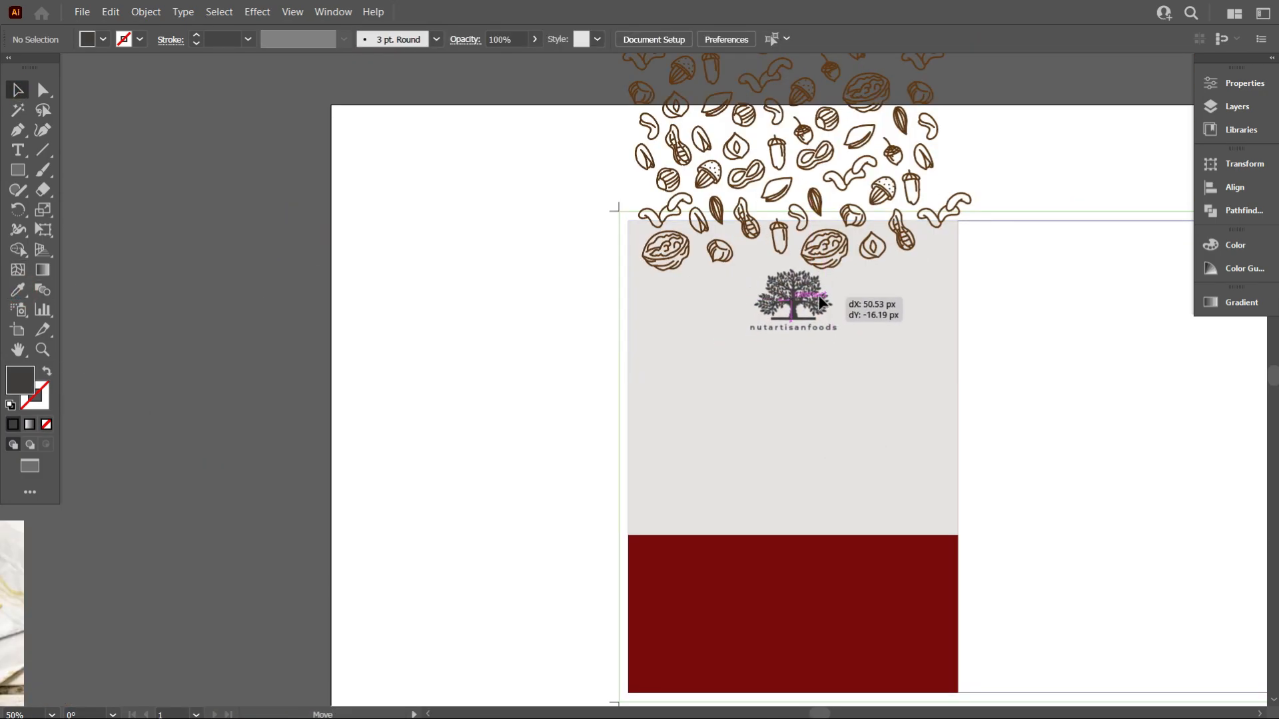
left_click_drag(819, 303, 820, 301)
left_click(510, 361)
scroll(509, 362, "down", 1)
scroll(746, 266, "up", 1)
left_click(706, 302)
left_click(914, 369)
scroll(697, 371, "down", 2)
scroll(738, 294, "down", 1)
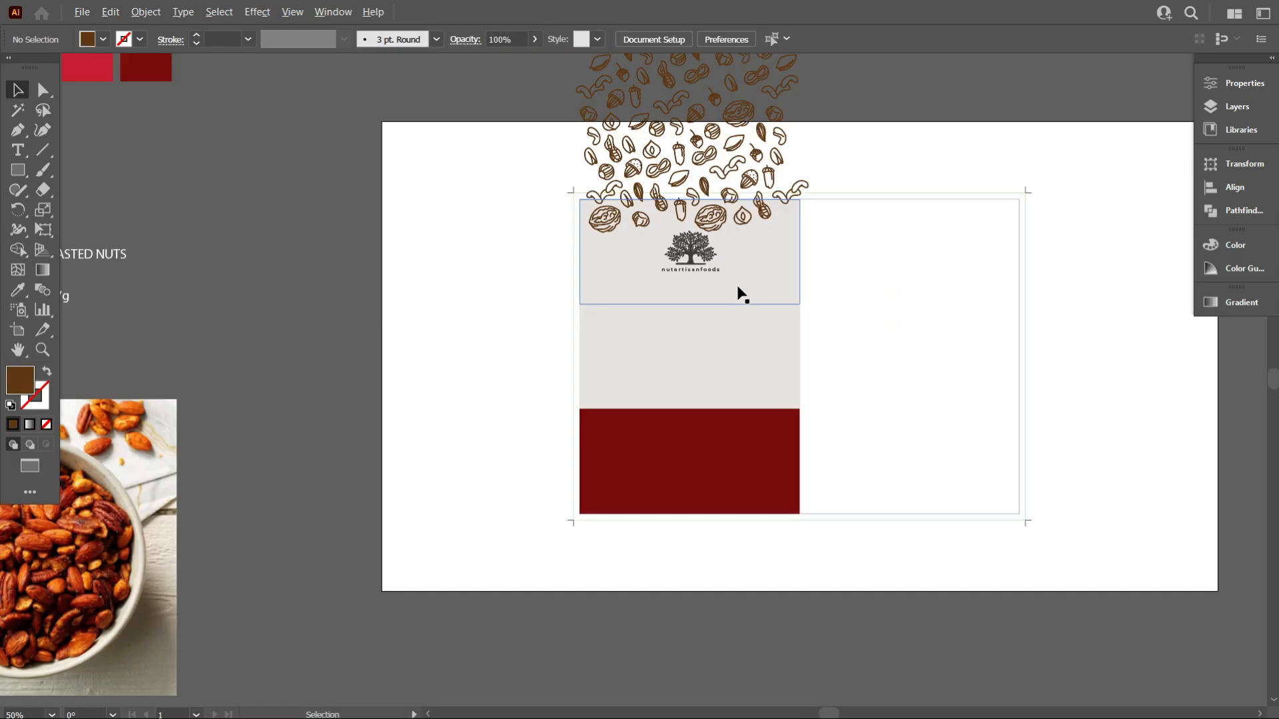
Move the Go Nutty text below the logo on the left panel and bring it to the front.
scroll(738, 293, "up", 1)
scroll(1019, 400, "down", 1)
scroll(1019, 442, "up", 1)
scroll(916, 333, "down", 1)
scroll(780, 351, "up", 1)
left_click_drag(112, 196, 802, 318)
right_click(805, 319)
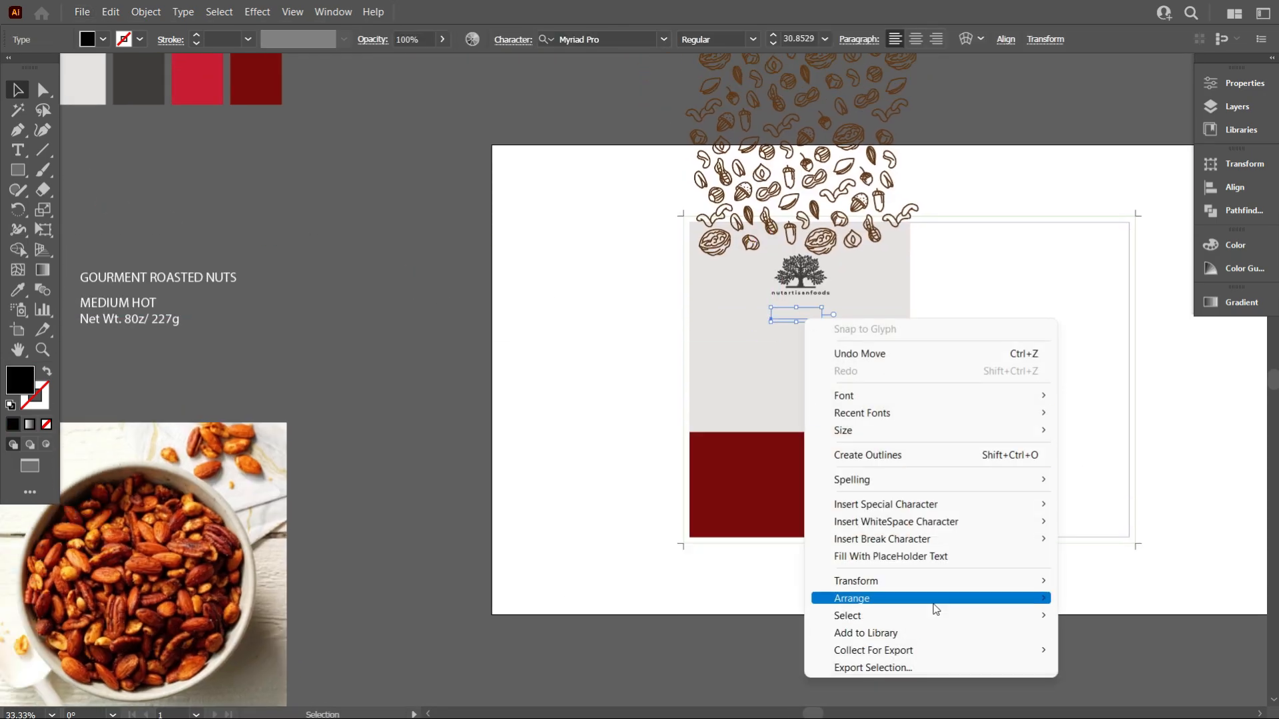
left_click(1106, 599)
Select the remaining source artwork beside the artboard and bring it to the front.
scroll(635, 399, "down", 2)
left_click_drag(474, 508, 200, 220)
right_click(383, 280)
left_click(599, 467)
Set the Go Nutty text in the Britannic Bold font.
scroll(896, 328, "up", 2)
left_click(753, 342)
scroll(766, 362, "up", 2)
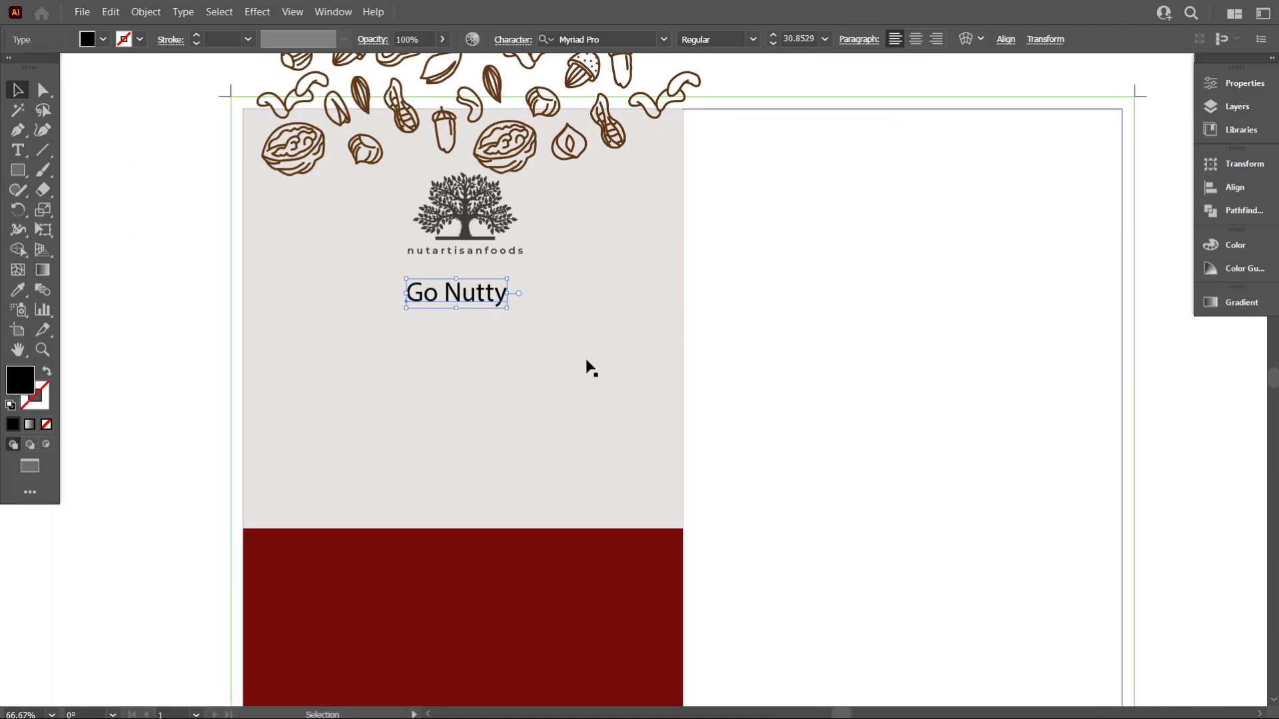
left_click(664, 40)
left_click(600, 172)
left_click(762, 363)
Replace the capital G of the Go Nutty text with a lowercase g.
scroll(762, 362, "up", 1)
scroll(762, 362, "down", 1)
double_click(362, 276)
key("BackSpace")
type("g")
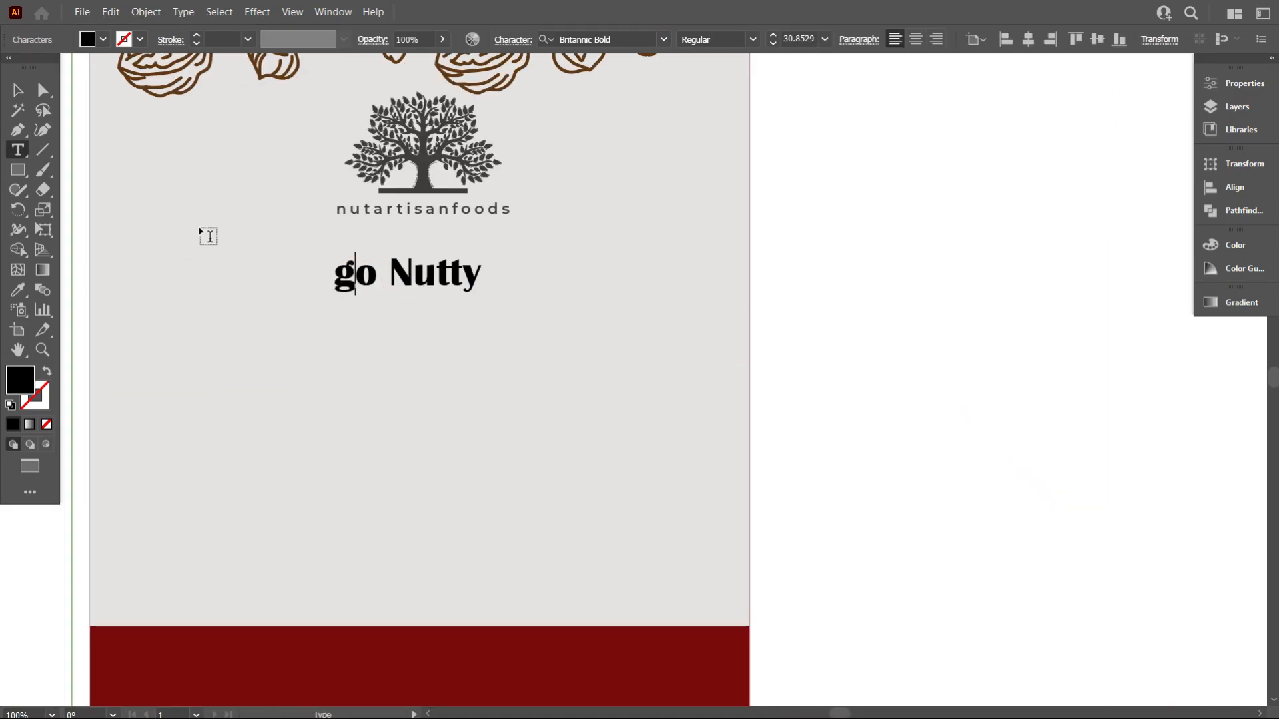
left_click(18, 90)
left_click(989, 516)
Enlarge the go Nutty text to about 89 pt and centre it beneath the logo.
scroll(989, 515, "down", 2)
left_click(731, 395)
left_click_drag(736, 395, 810, 399)
left_click_drag(674, 333, 732, 343)
left_click(891, 398)
Fill the go Nutty text with the dark brown sampled from the nut pattern.
left_click(608, 342)
key("i")
left_click(492, 154)
key("v")
Set only the word "go" in a decorative striped script font.
scroll(797, 411, "up", 1)
double_click(399, 326)
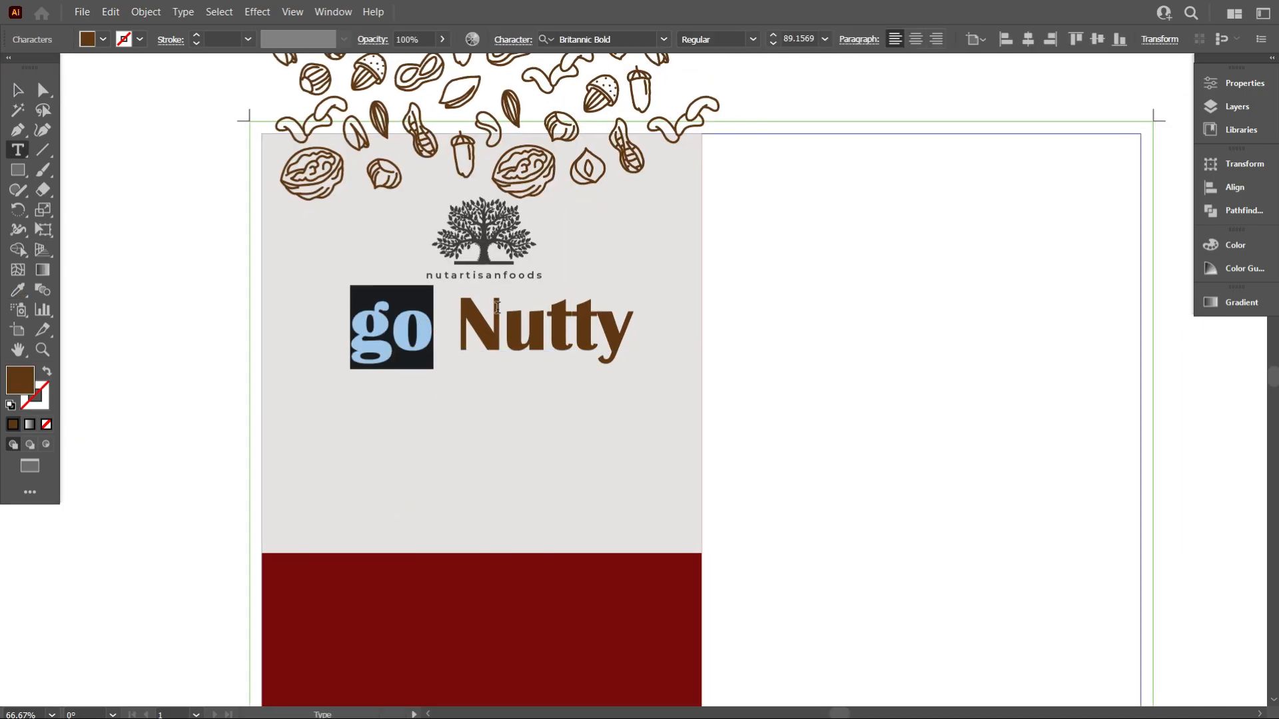
left_click(664, 39)
scroll(801, 344, "down", 10)
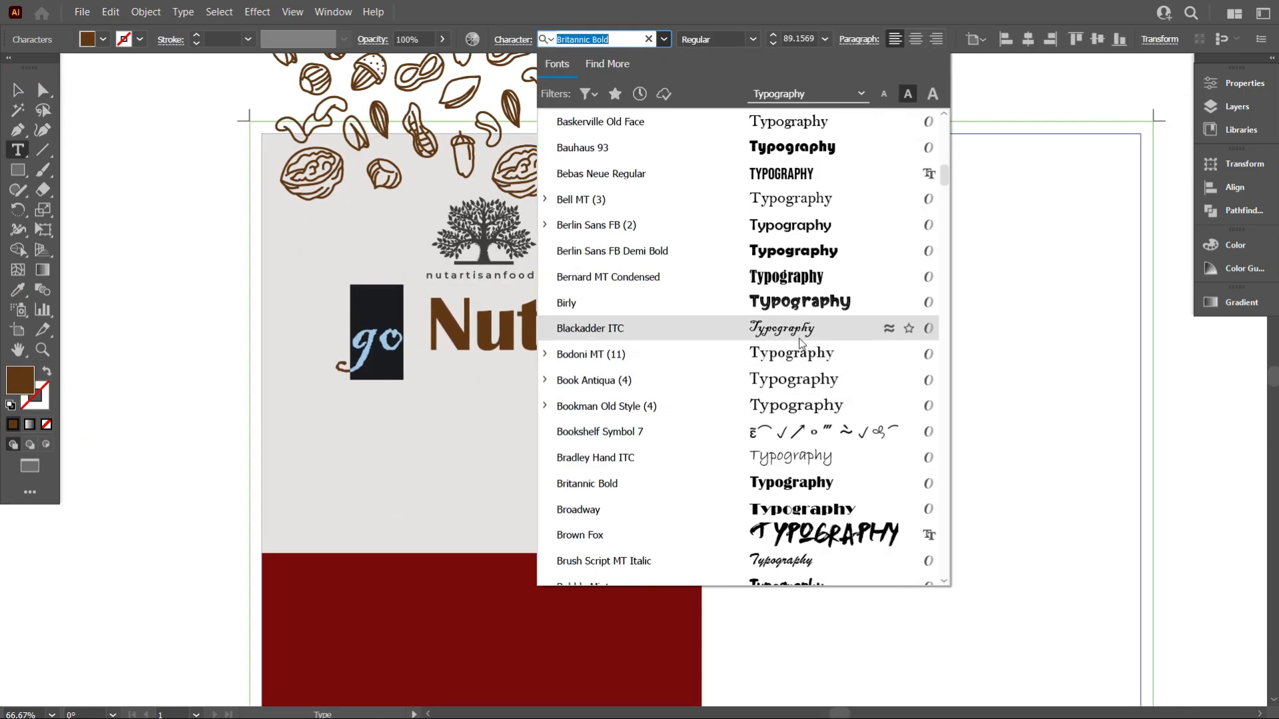
scroll(826, 439, "down", 6)
left_click(825, 353)
left_click(18, 90)
left_click(799, 427)
Change the word "go" to a bold, solid script font.
double_click(396, 355)
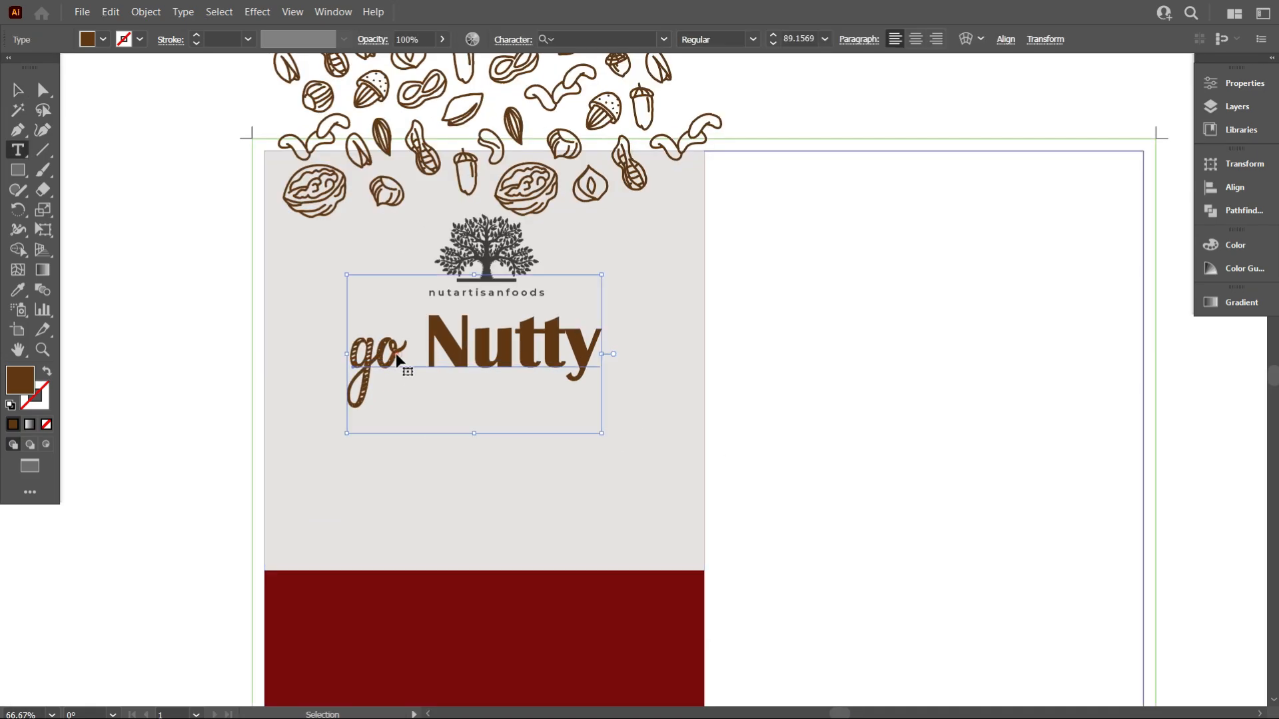
double_click(397, 355)
left_click(664, 39)
left_click(790, 249)
left_click(18, 90)
left_click(219, 394)
Duplicate the go Nutty text and turn the copy into a 1 pt brown outline offset slightly down and right.
scroll(272, 396, "up", 2)
scroll(656, 400, "down", 1)
left_click(732, 377)
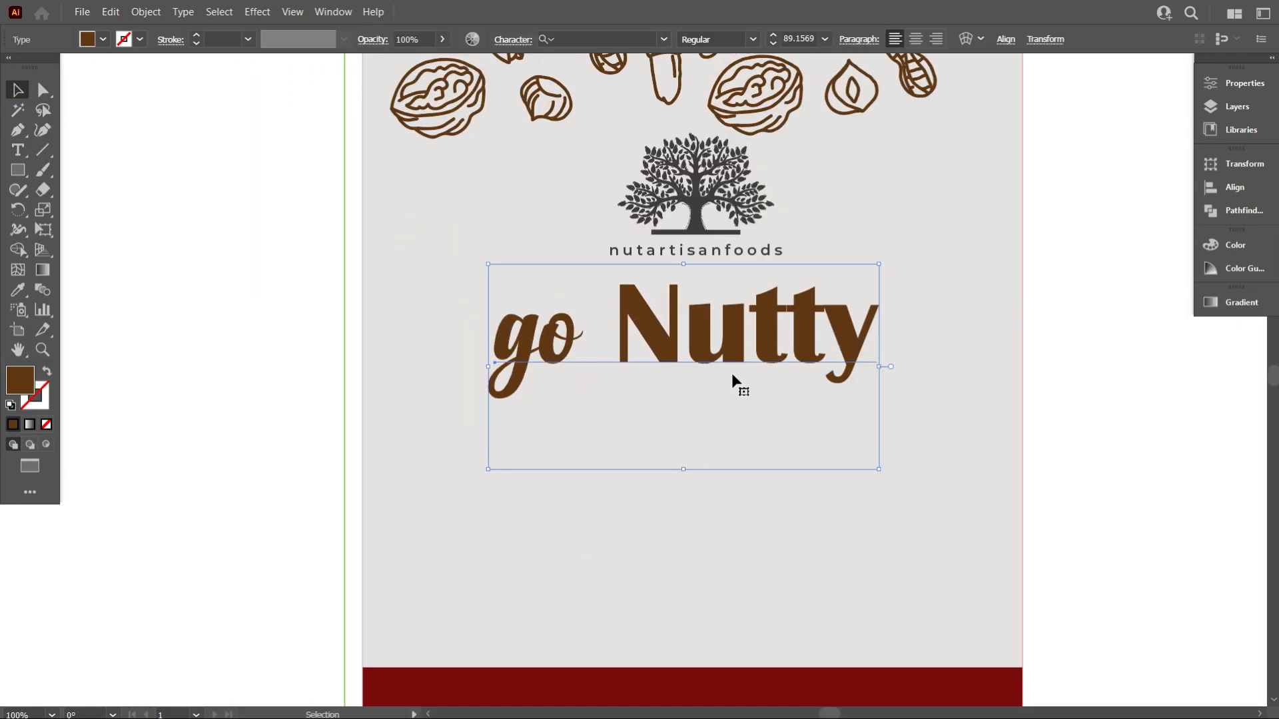
left_click_drag(659, 323, 658, 326)
key("shift+x")
left_click(646, 400)
left_click(644, 367)
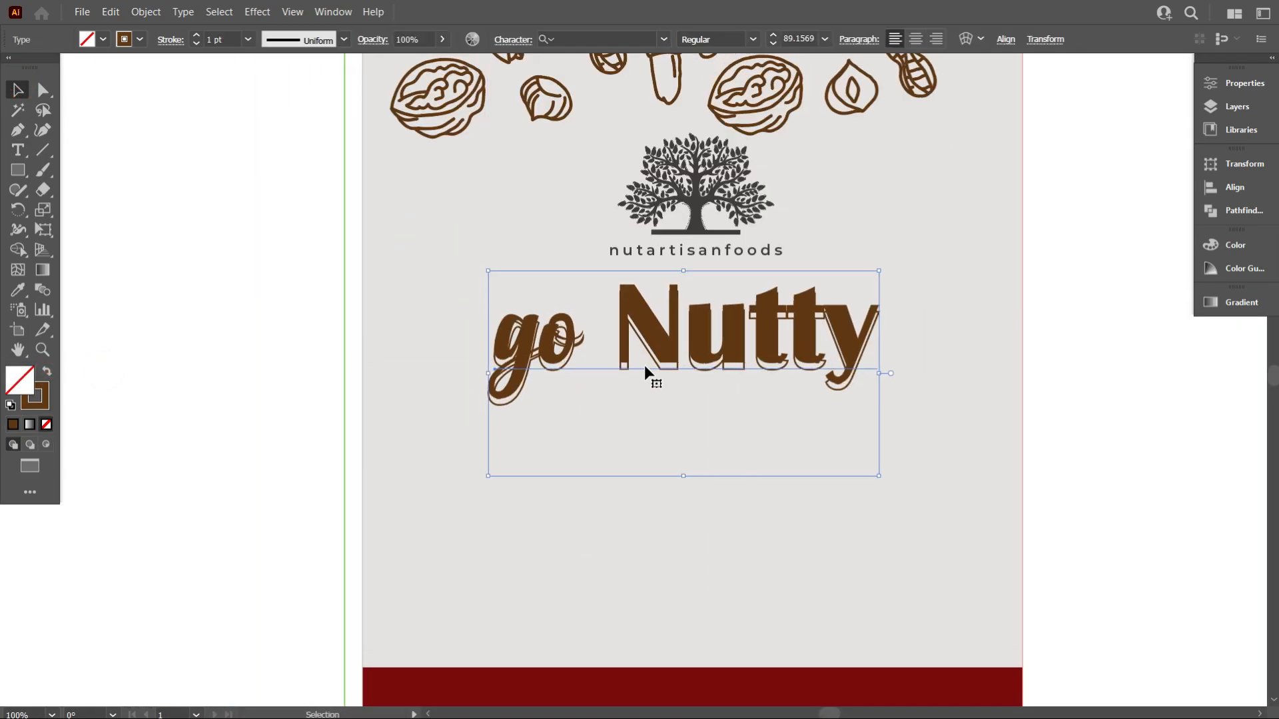
left_click(371, 346)
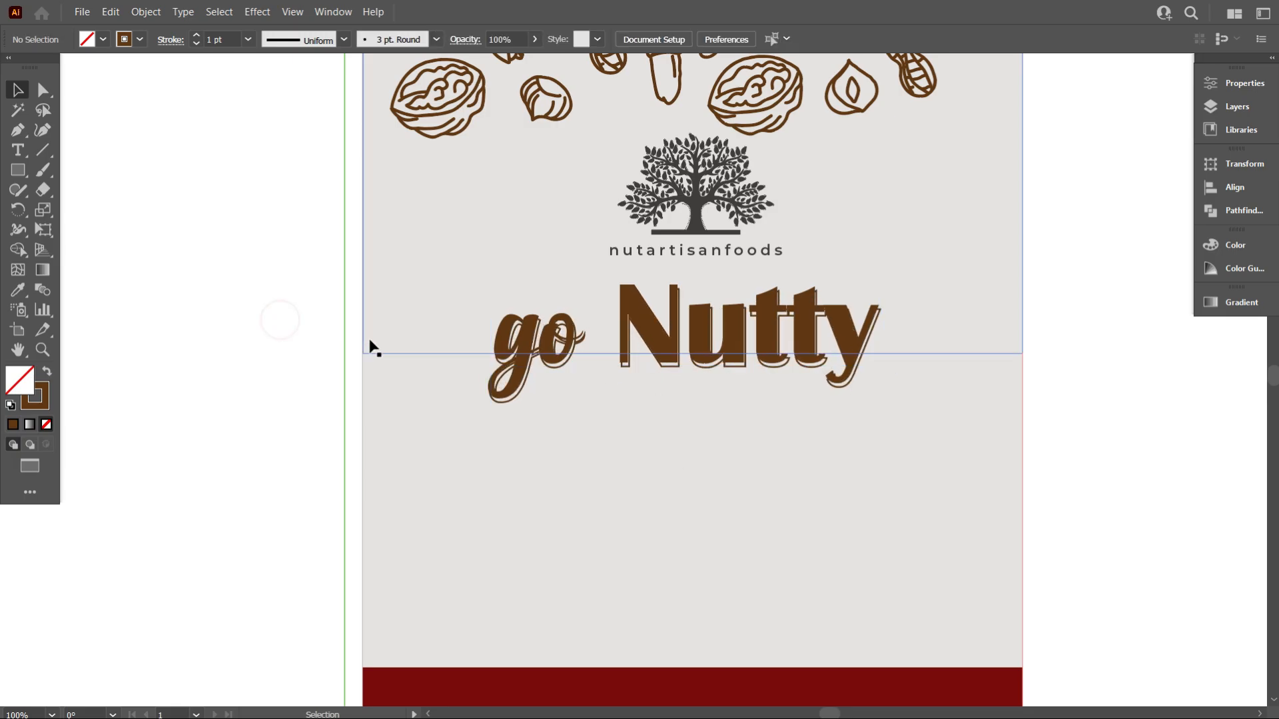
Move the nut bowl photo to clear space beside the artboard and draw a circle over its nuts.
scroll(739, 363, "down", 2)
scroll(660, 366, "up", 3)
left_click(826, 428)
scroll(640, 338, "down", 3)
left_click(899, 346)
scroll(668, 271, "down", 2)
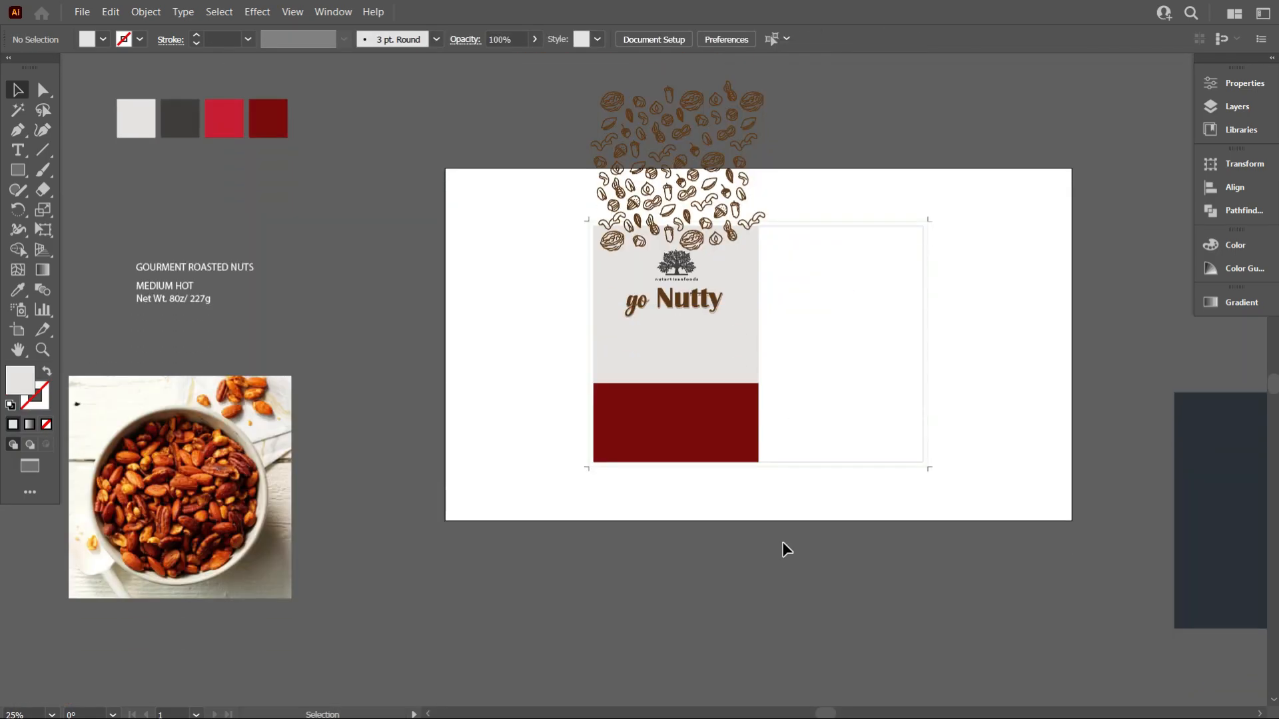
scroll(684, 289, "up", 1)
scroll(766, 266, "down", 2)
left_click_drag(257, 433, 374, 459)
left_click(19, 168)
left_click(73, 202)
scroll(306, 384, "down", 3)
mouse_move(306, 384)
left_mouse_down()
mouse_move(392, 406)
mouse_move(317, 411)
left_mouse_up()
Clip the nut bowl photo to the circle with a clipping mask and move it below the artboard.
key("v")
scroll(520, 36, "down", 2)
scroll(224, 394, "up", 1)
left_click_drag(167, 206, 326, 368)
right_click(324, 365)
left_click(376, 493)
left_click_drag(353, 413, 658, 516)
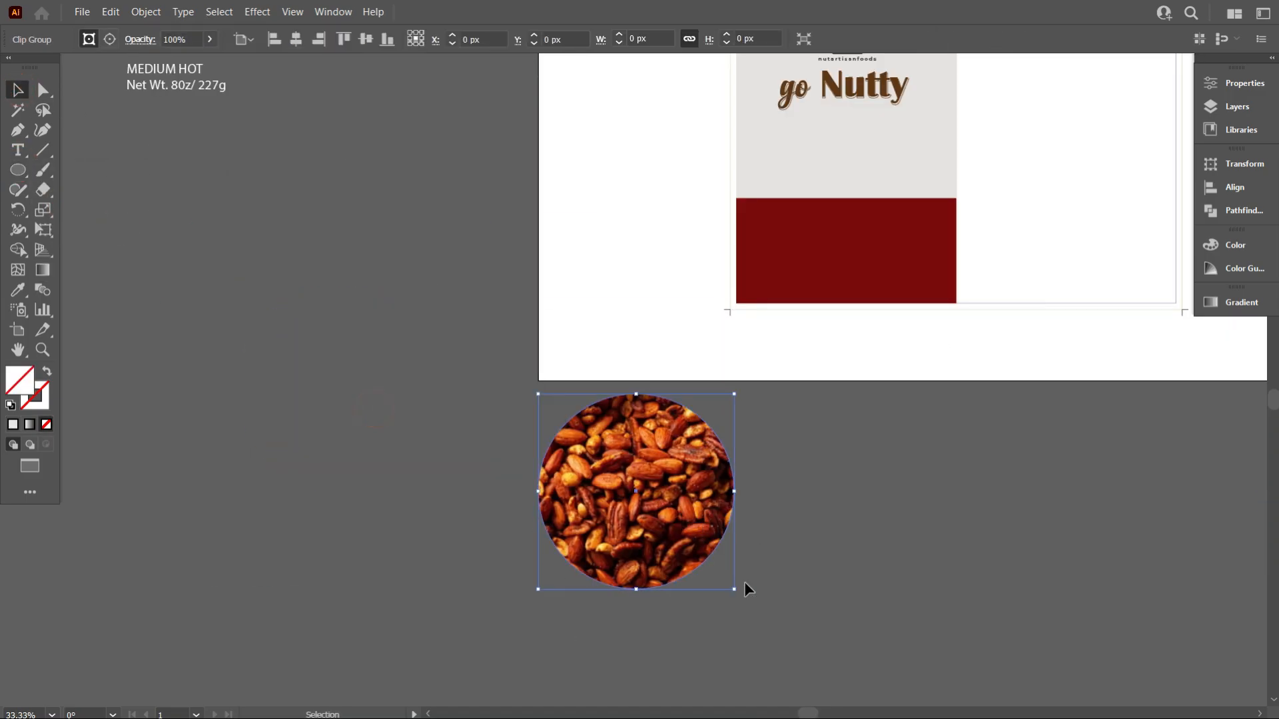
Shrink the circular nut photo and park it below the artboard under the front panel.
left_click_drag(735, 590, 679, 535)
left_click_drag(670, 513, 934, 215)
scroll(866, 373, "up", 3)
left_click(807, 543)
left_click_drag(836, 333, 801, 628)
Draw a rectangular band across the full width of the front panel, directly above the dark red block.
left_click(18, 171)
left_click(74, 174)
scroll(753, 349, "up", 2)
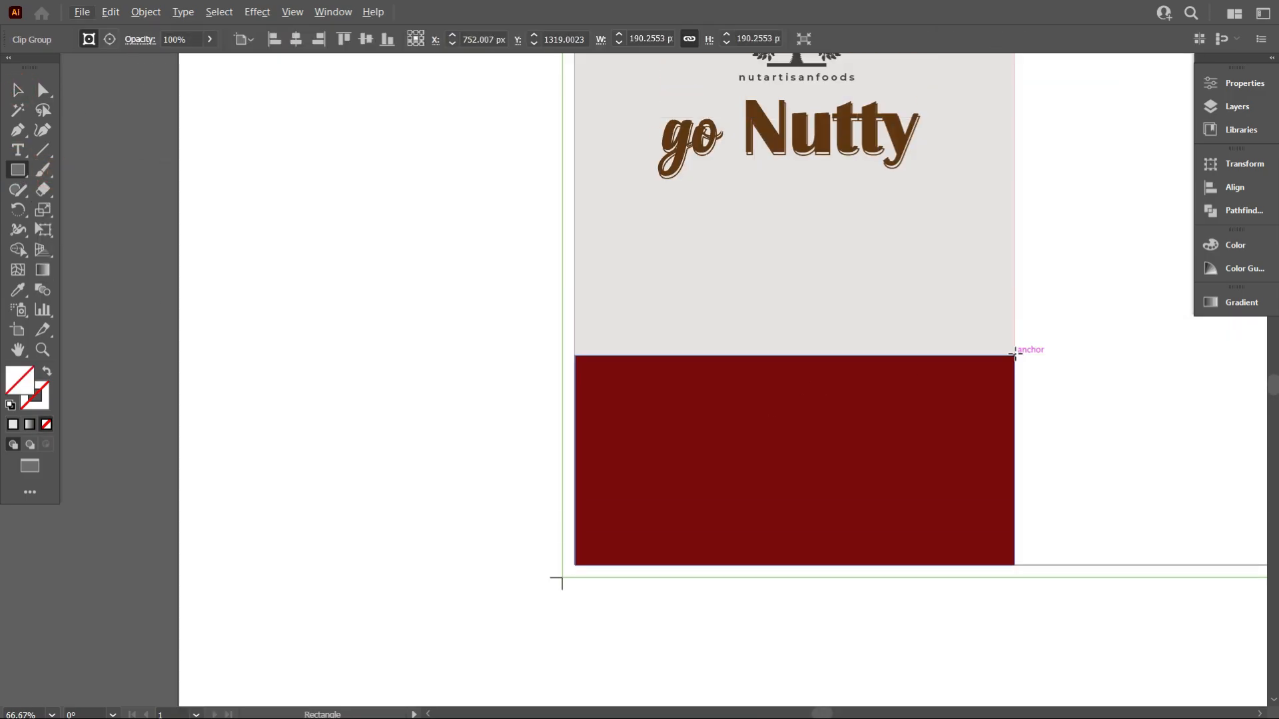
left_click_drag(1013, 354, 574, 294)
scroll(674, 409, "down", 1)
scroll(673, 408, "down", 1)
Fill the band with the charcoal sampled from the palette swatch.
left_click(18, 290)
left_click(83, 70)
left_click(18, 90)
left_click(466, 471)
left_click(586, 354)
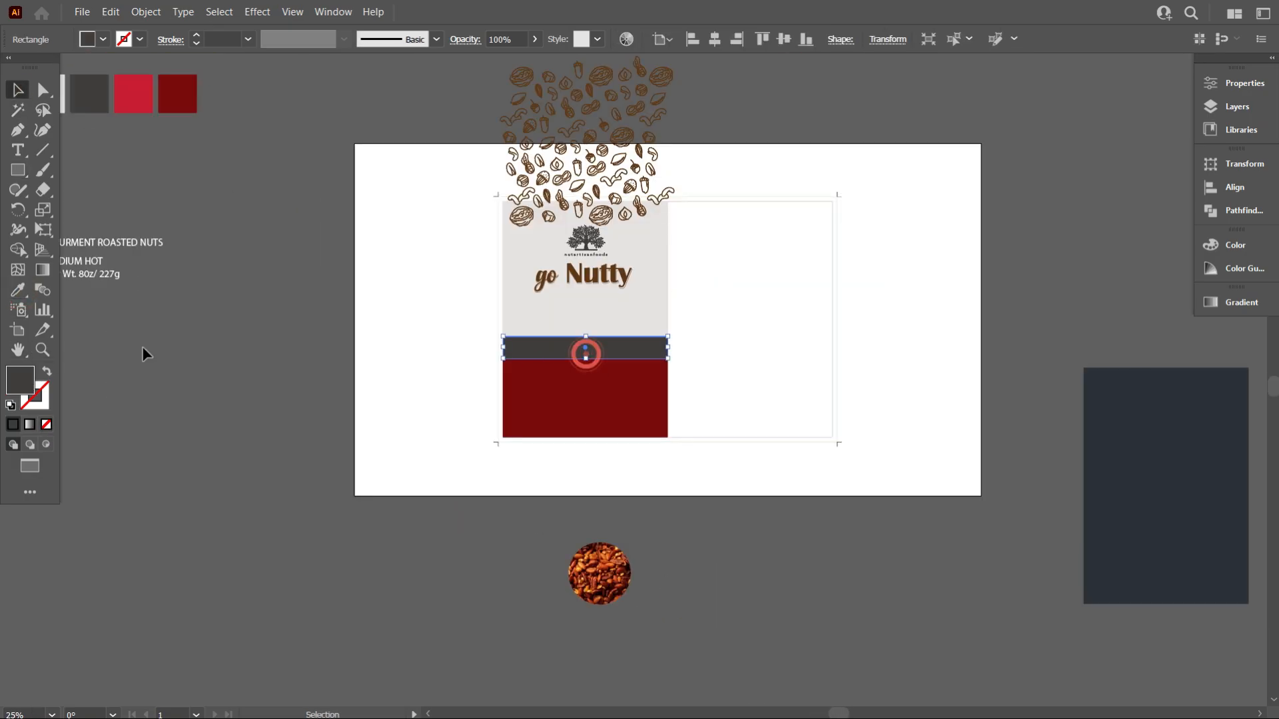
Recolour the band with the dark navy sampled from the large rectangle beside the artboard.
left_click(18, 290)
left_click(1142, 453)
left_click(18, 90)
Place the circular nut photo over the right part of the navy band on the front panel.
right_click(621, 331)
left_click_drag(597, 564, 666, 346)
left_click(885, 535)
scroll(601, 392, "up", 3)
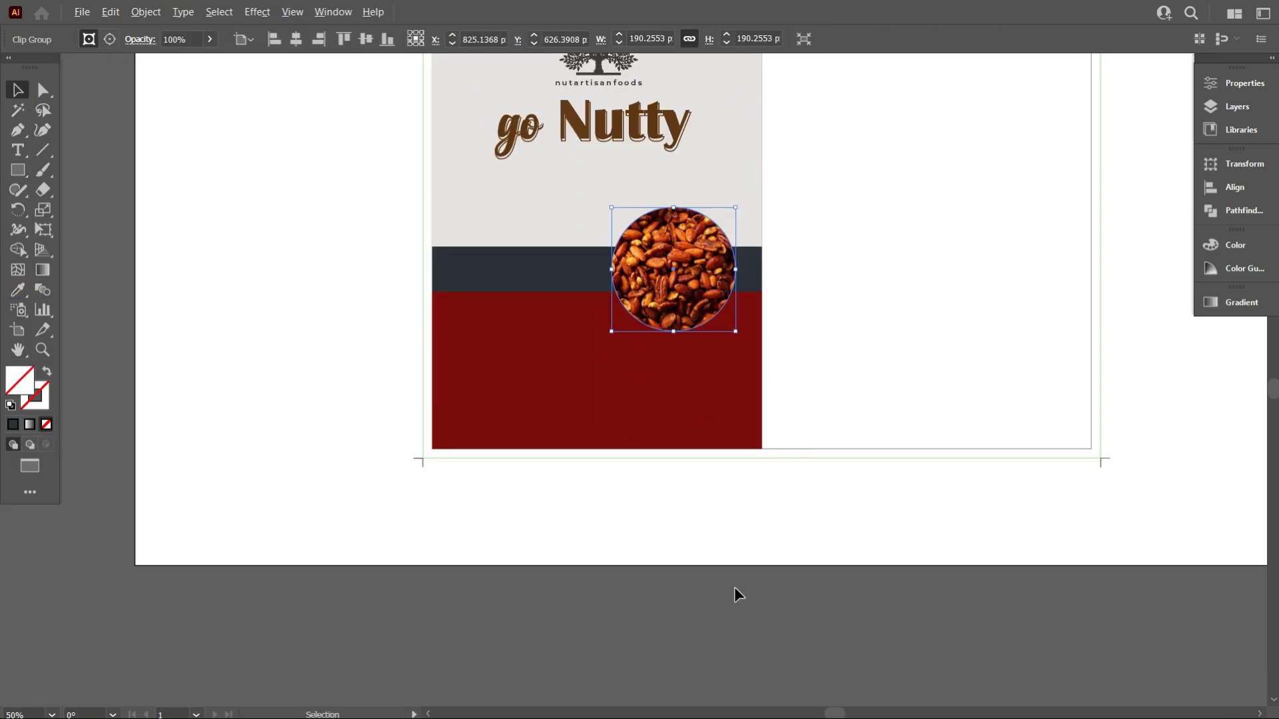
left_click(737, 592)
Draw an unfilled circle outside the artboard and give it a grey 7 pt stroke.
left_click(18, 170)
left_click(61, 212)
left_click_drag(262, 473, 369, 581)
left_click(139, 40)
left_click(44, 65)
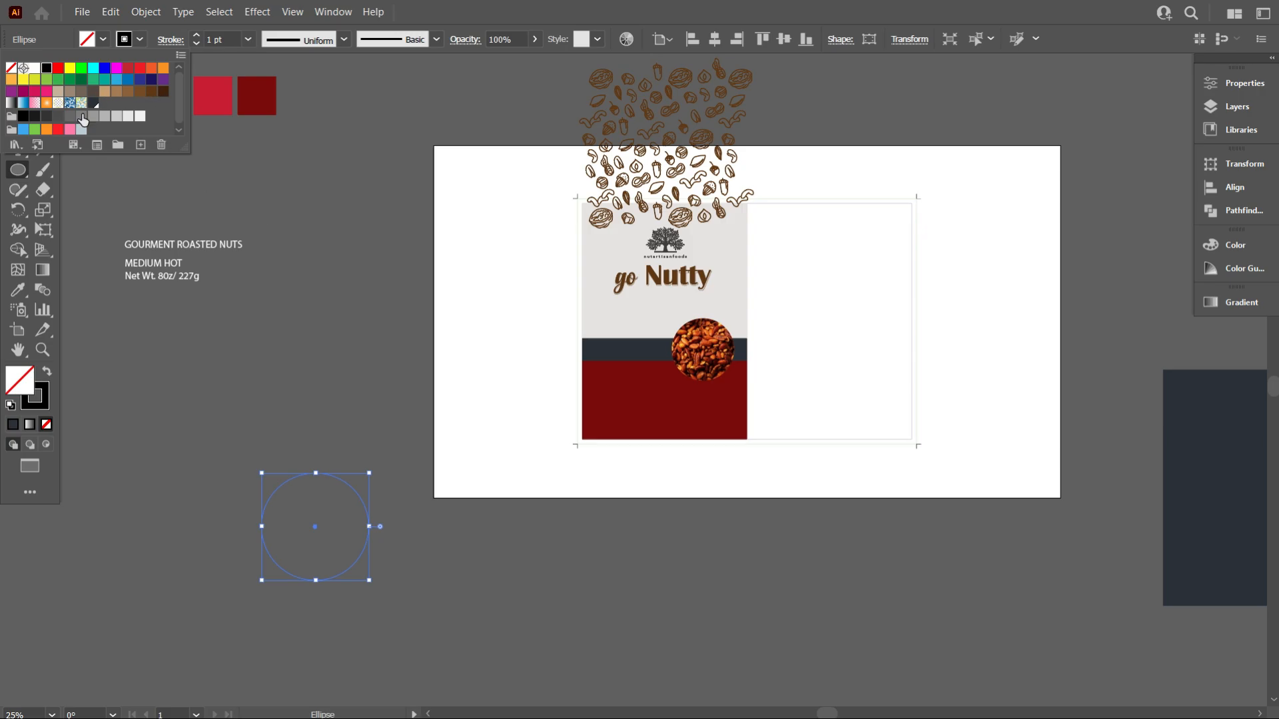
left_click(81, 118)
left_click(234, 210)
Move the circular nut photo onto the grey circle and centre the two on each other.
left_click(18, 91)
scroll(218, 39, "up", 6)
left_click_drag(694, 347, 308, 523)
scroll(213, 578, "up", 3)
left_click(325, 327)
left_click(548, 313)
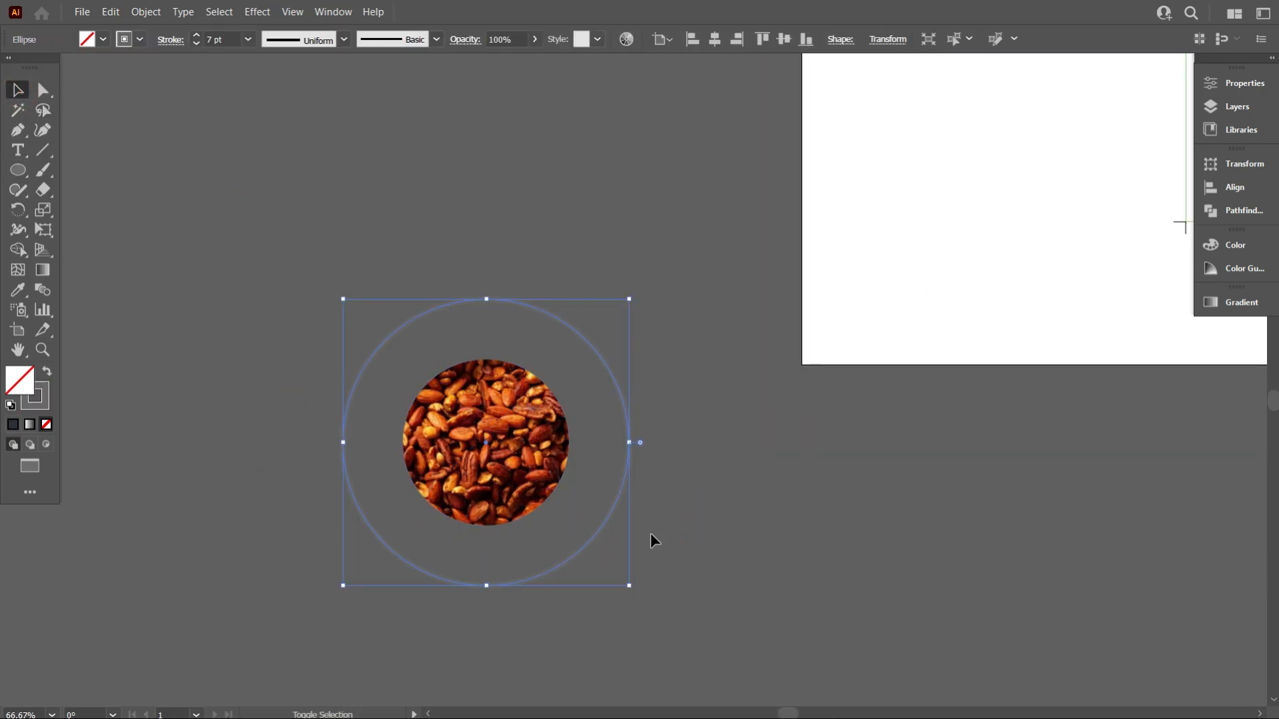
Shrink the grey circle to the edge of the nut photo and move both onto the artboard beside the front panel.
mouse_move(629, 586)
left_mouse_down()
mouse_move(570, 548)
mouse_move(344, 320)
left_mouse_up()
scroll(345, 319, "down", 2)
left_click_drag(416, 381, 634, 266)
left_click(662, 428)
scroll(662, 428, "up", 3)
left_click(551, 466)
left_click(29, 425)
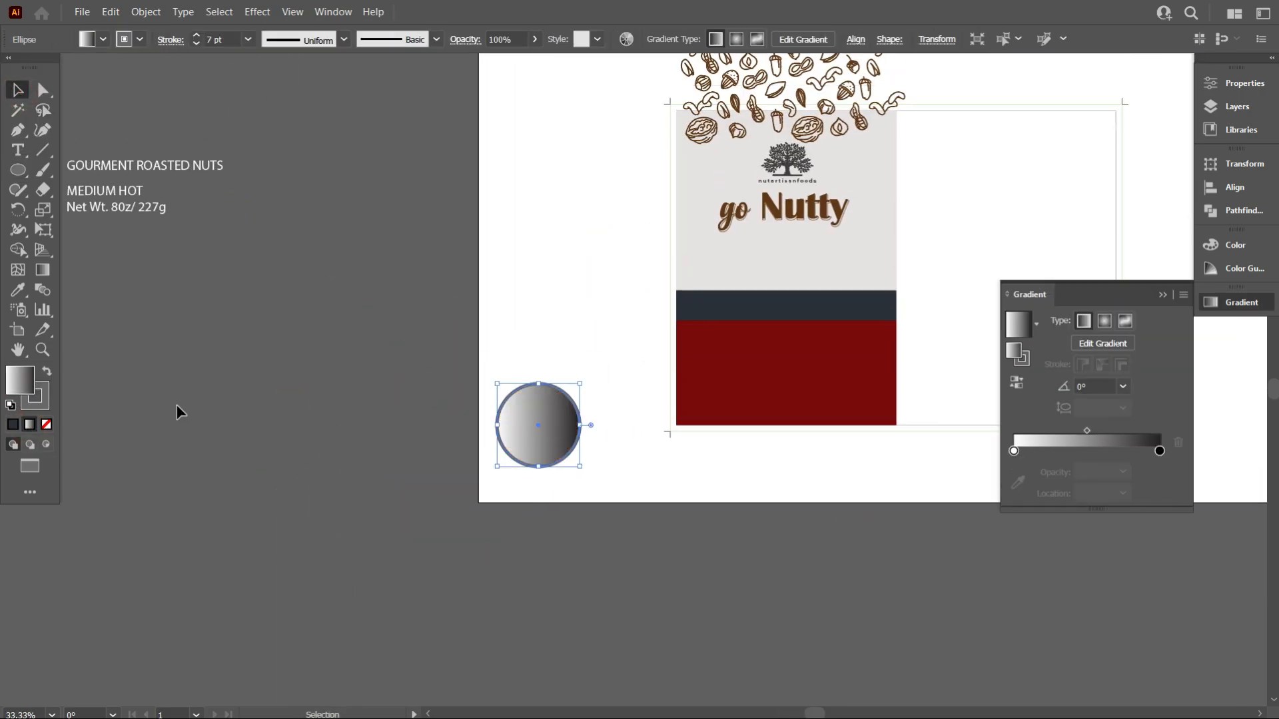
left_click(537, 431)
key("ctrl+z")
left_click(607, 504)
Convert the stroke of the grey circle around the nut photo to an outlined shape.
scroll(607, 505, "up", 1)
scroll(589, 502, "up", 1)
left_click(558, 478)
left_click(145, 12)
mouse_move(162, 396)
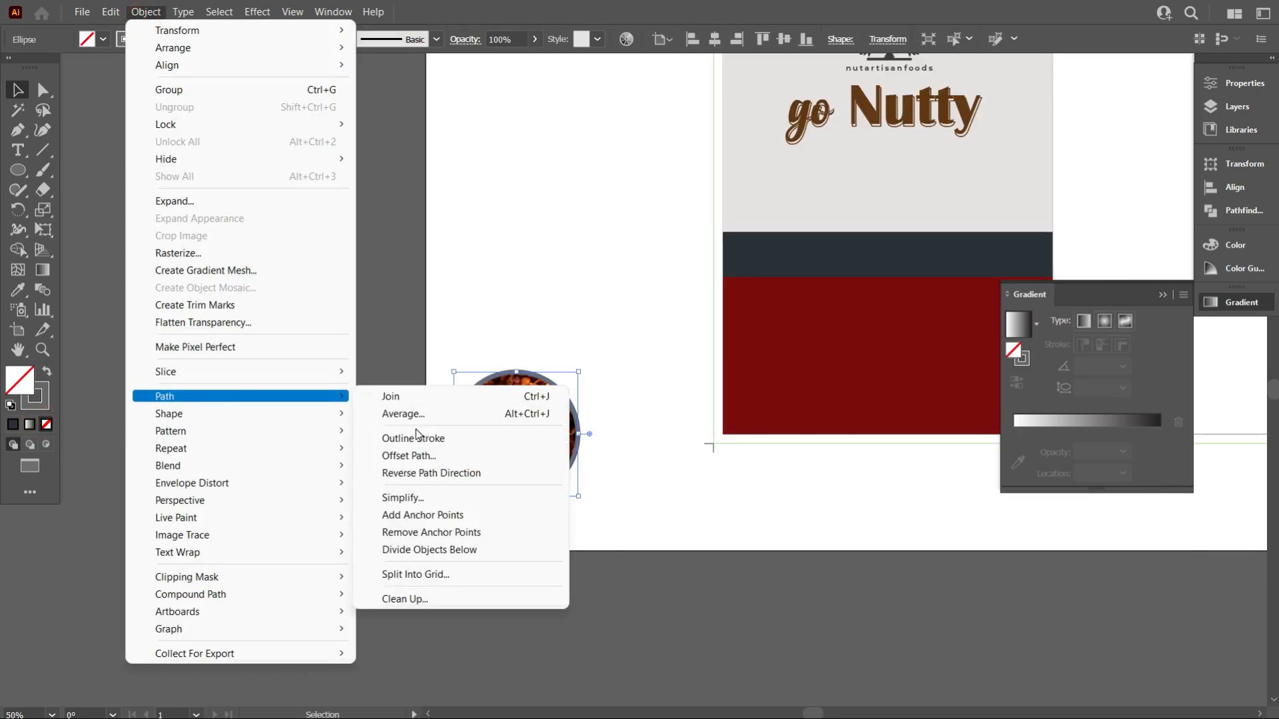
left_click(414, 437)
Fill the outlined ring with a vertical linear gradient running from white at its bottom to dark grey at its top.
left_click(31, 426)
key("g")
left_click_drag(531, 499, 531, 350)
key("v")
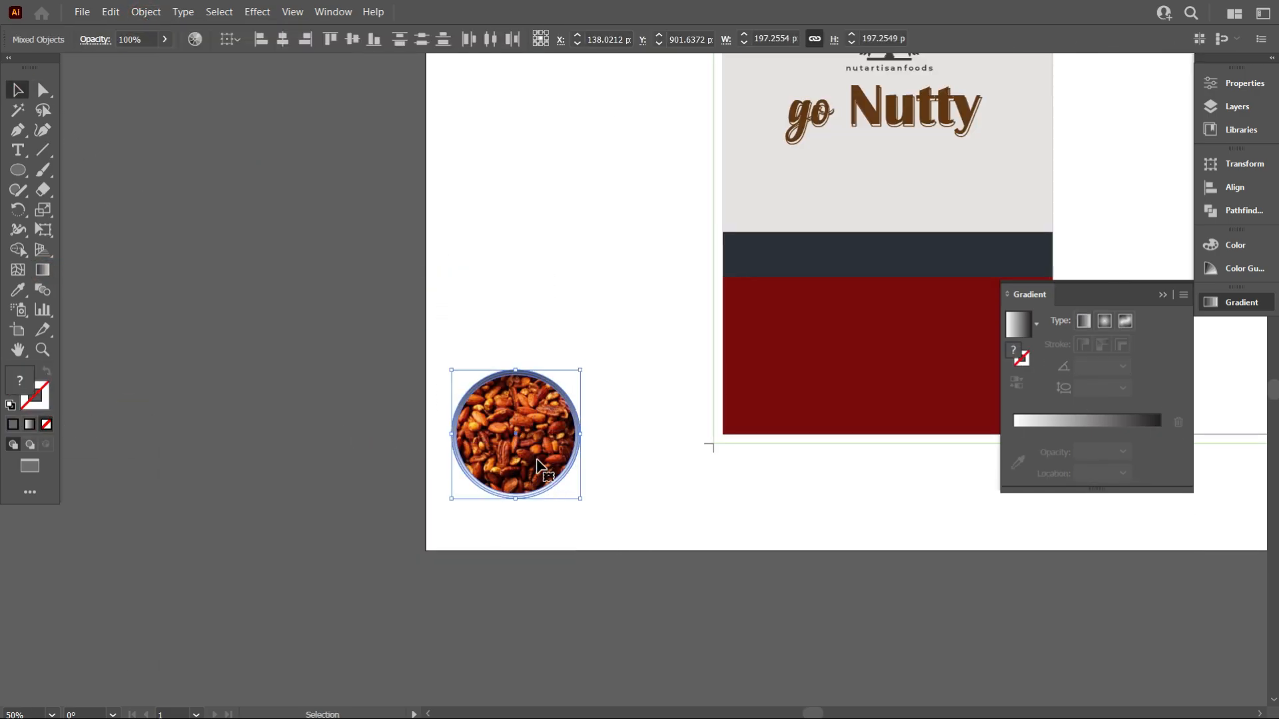
Place the framed nut photo over the navy band and shrink the photo inside its ring to about 278 px.
right_click(771, 343)
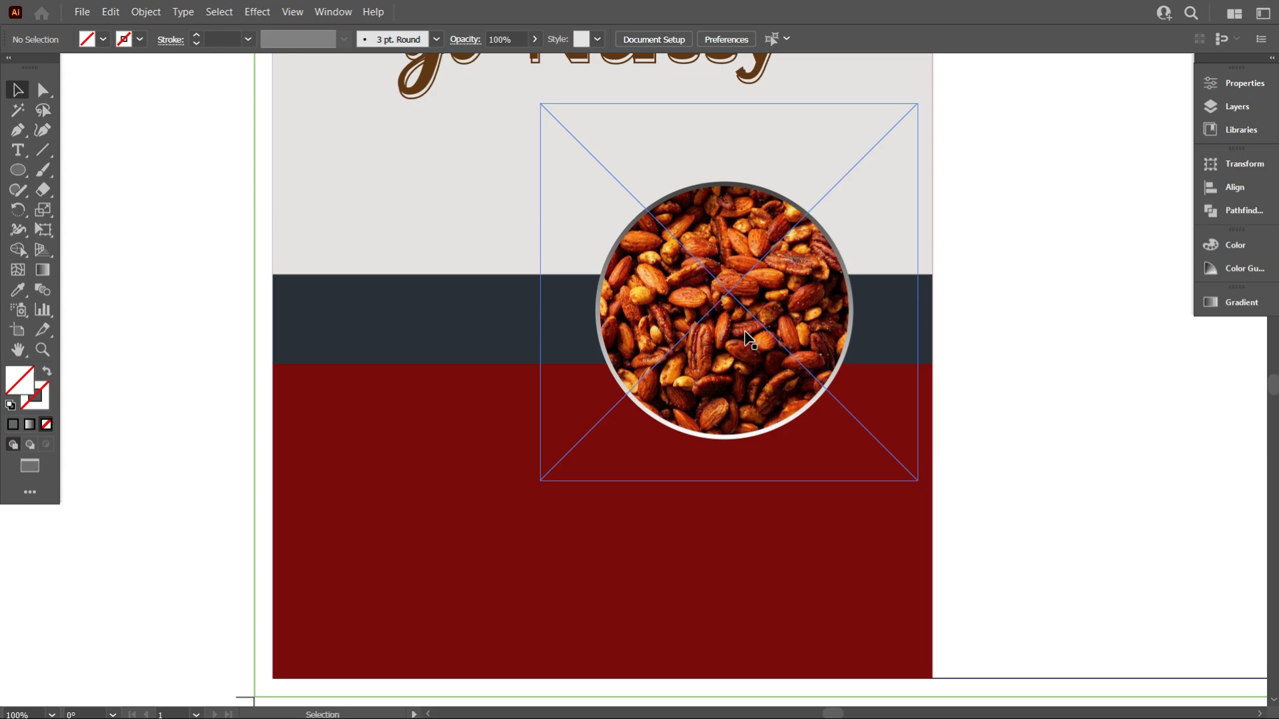
left_click(745, 333)
left_click_drag(851, 437, 847, 434)
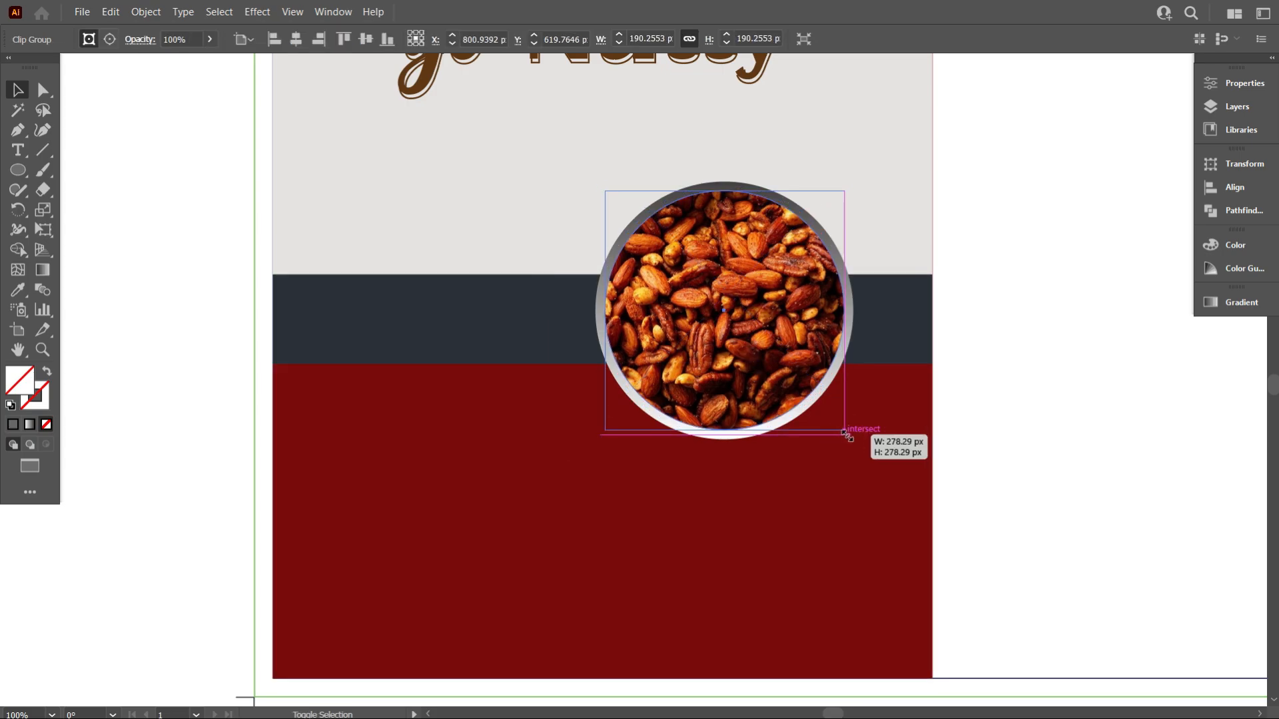
scroll(489, 355, "down", 3)
left_click(633, 579)
Group the nut photo with its gradient ring and enlarge the group to about 325 px wide.
scroll(482, 342, "up", 1)
left_click(548, 353)
left_click(611, 347, "shift")
key("ctrl+g")
left_click_drag(611, 403, 616, 411)
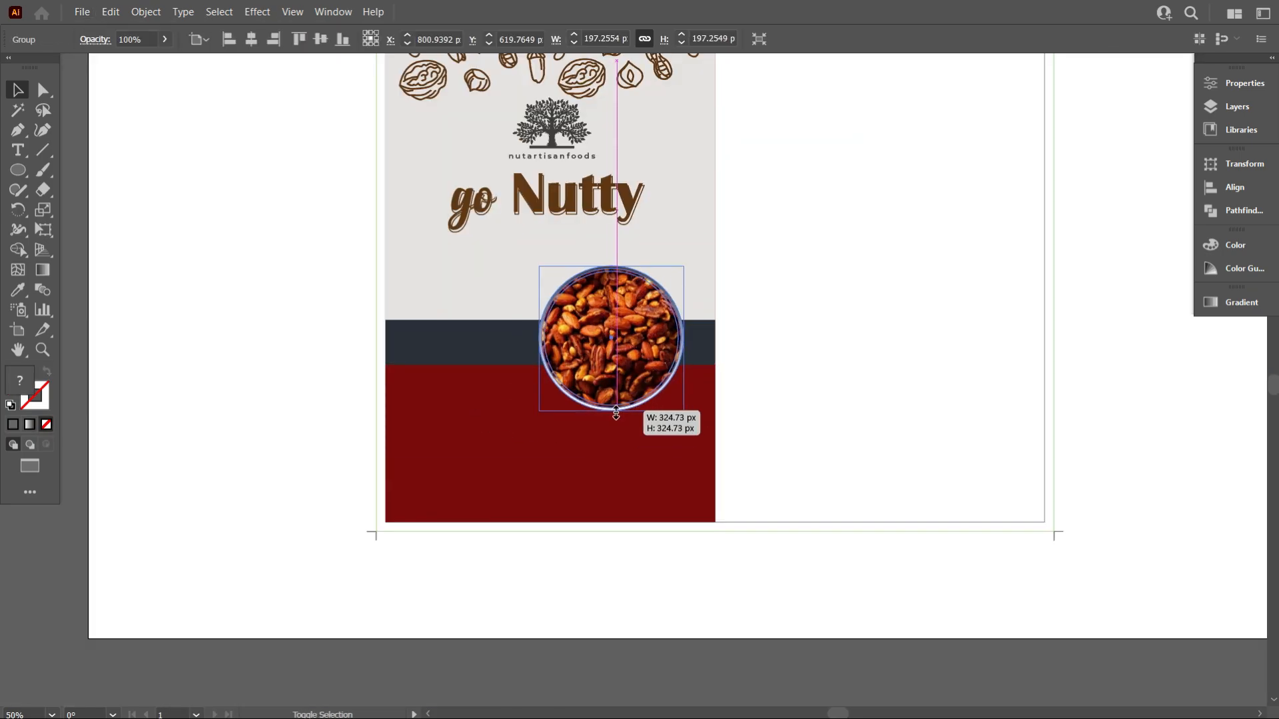
left_click(542, 512)
Move the GOURMENT ROASTED NUTS text next to the artboard and break it into three lines of one word each.
scroll(542, 513, "left", 1)
scroll(543, 514, "down", 1)
scroll(542, 513, "left", 1)
left_click(248, 357)
left_click_drag(179, 262, 479, 351)
left_click_drag(466, 349, 434, 382)
double_click(396, 386)
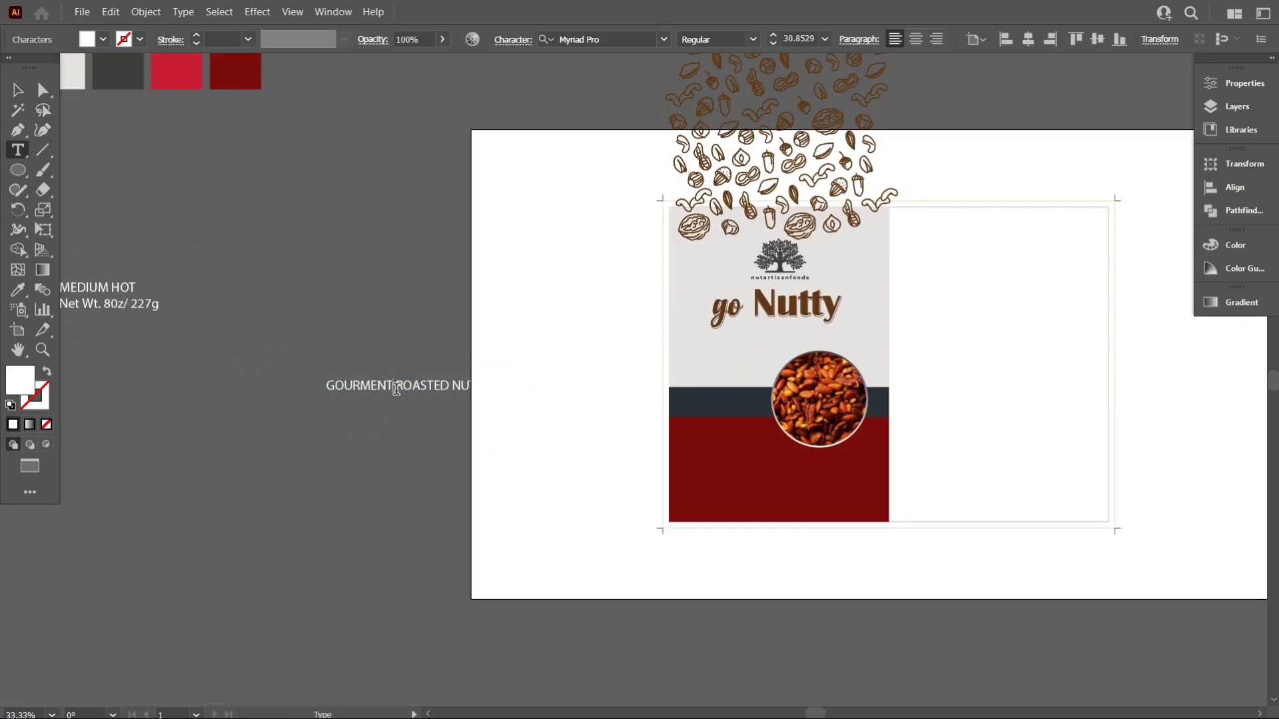
key("Return")
left_click(17, 90)
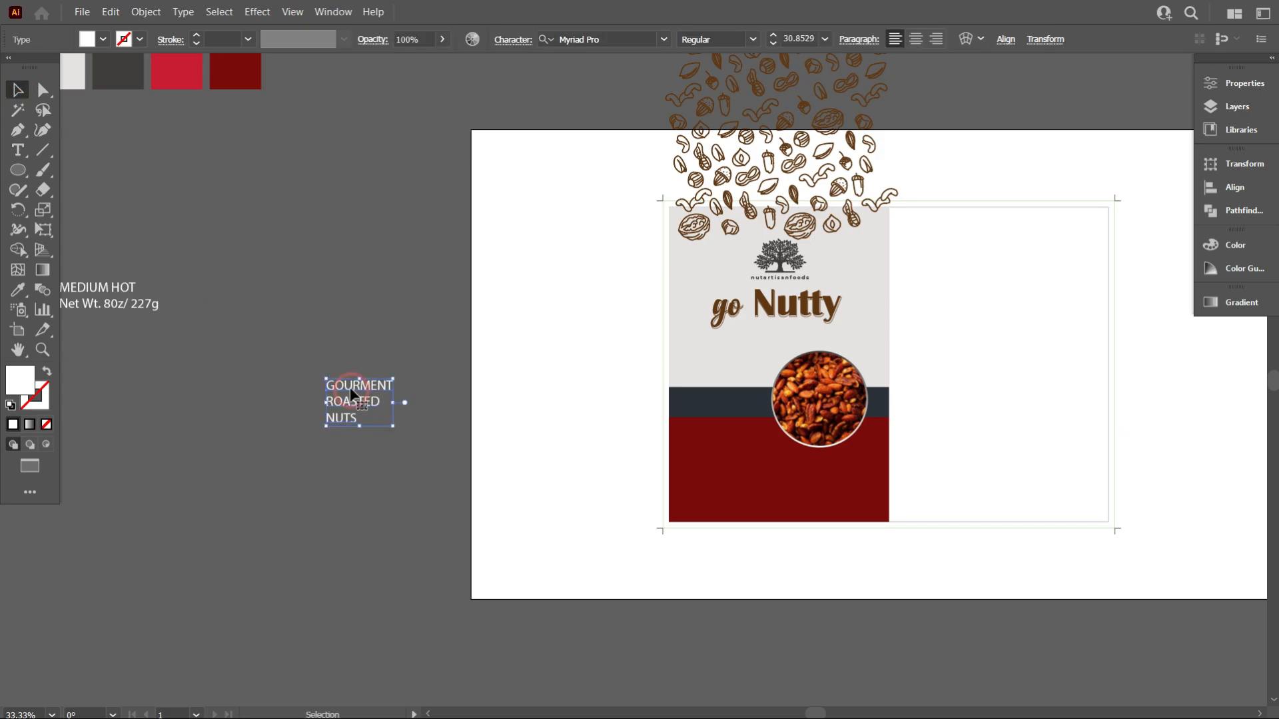
Give the GOURMENT ROASTED NUTS text a black fill and no stroke.
key("d")
left_click(373, 419)
left_click(363, 404)
left_click(140, 40)
left_click(18, 69)
left_click(103, 39)
left_click(62, 70)
left_click(211, 208)
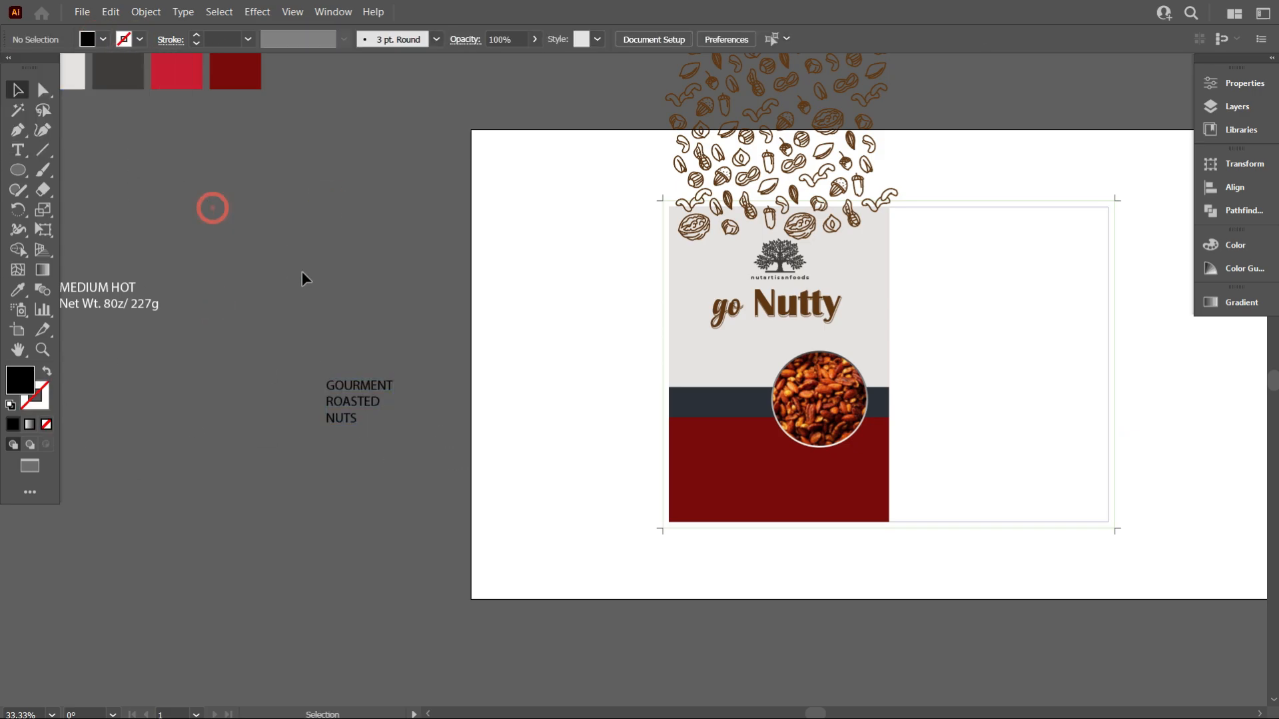
Place the GOURMENT ROASTED NUTS text at the front panel's left side, just above the navy band.
left_click_drag(373, 391, 721, 343)
scroll(857, 381, "up", 1)
left_click(799, 269)
Move the go Nutty title out to the left of the front panel and nudge it up slightly.
left_click_drag(731, 266, 340, 386)
left_click(1234, 187)
key("Up")
key("Up")
key("Up")
key("Up")
key("Up")
Group the go Nutty text with its outline copy and place the group back on the front panel beneath the logo.
left_click_drag(319, 340, 440, 453)
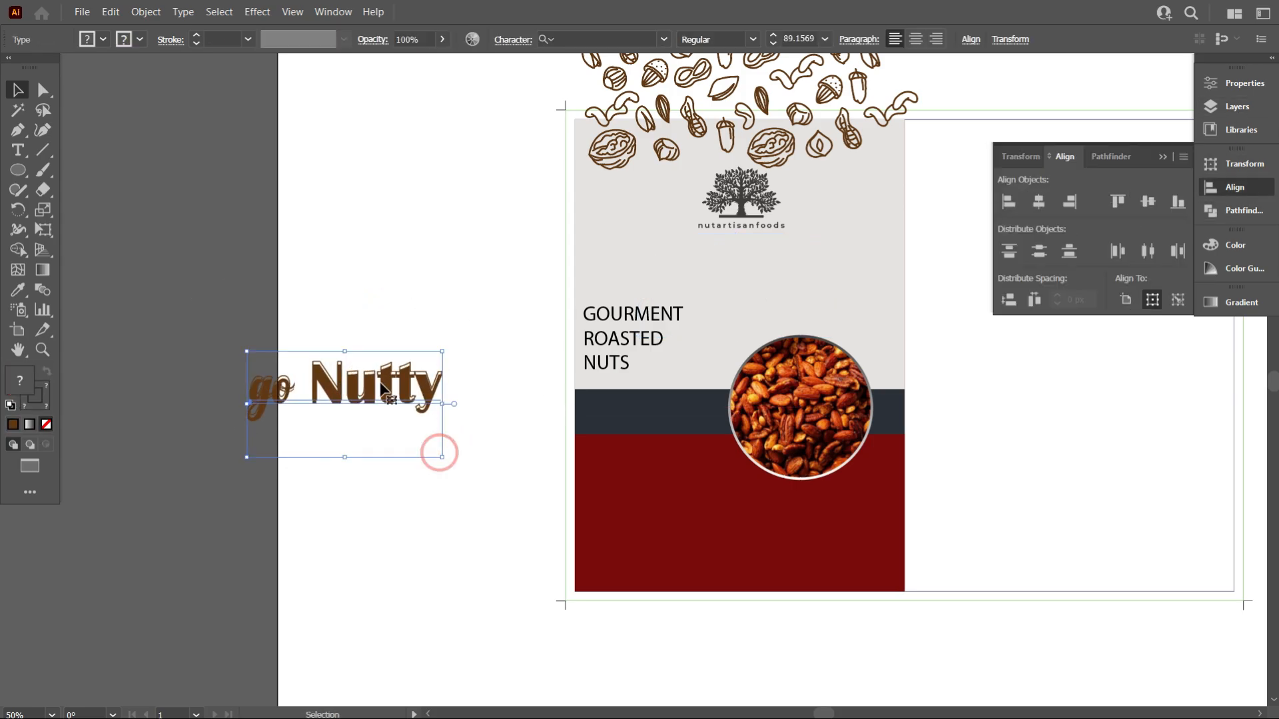
left_click_drag(347, 386, 399, 270)
left_click(398, 266)
left_click_drag(397, 364, 351, 228)
key("ctrl+g")
left_click_drag(397, 288, 737, 299)
left_click(477, 466)
Select the go Nutty title, logo and nut pattern together and nudge them up on the front panel.
scroll(477, 472, "down", 1)
scroll(645, 437, "up", 1)
left_click(705, 284)
left_click(658, 216, "shift")
left_click(684, 162, "shift")
key("shift+Up")
key("shift+Up")
key("shift+Up")
key("shift+Up")
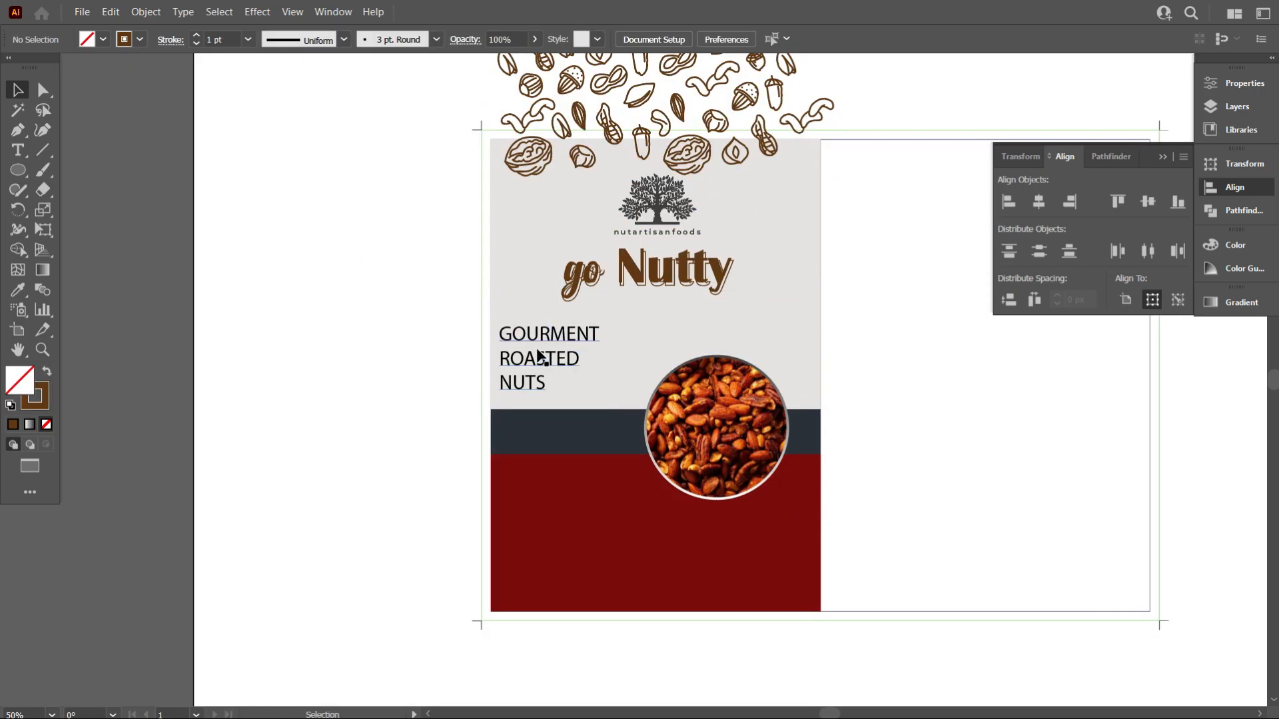
Set the GOURMENT ROASTED NUTS text in the Bodoni MT font.
left_click(537, 354)
scroll(379, 375, "down", 1)
scroll(826, 424, "up", 1)
left_click(664, 39)
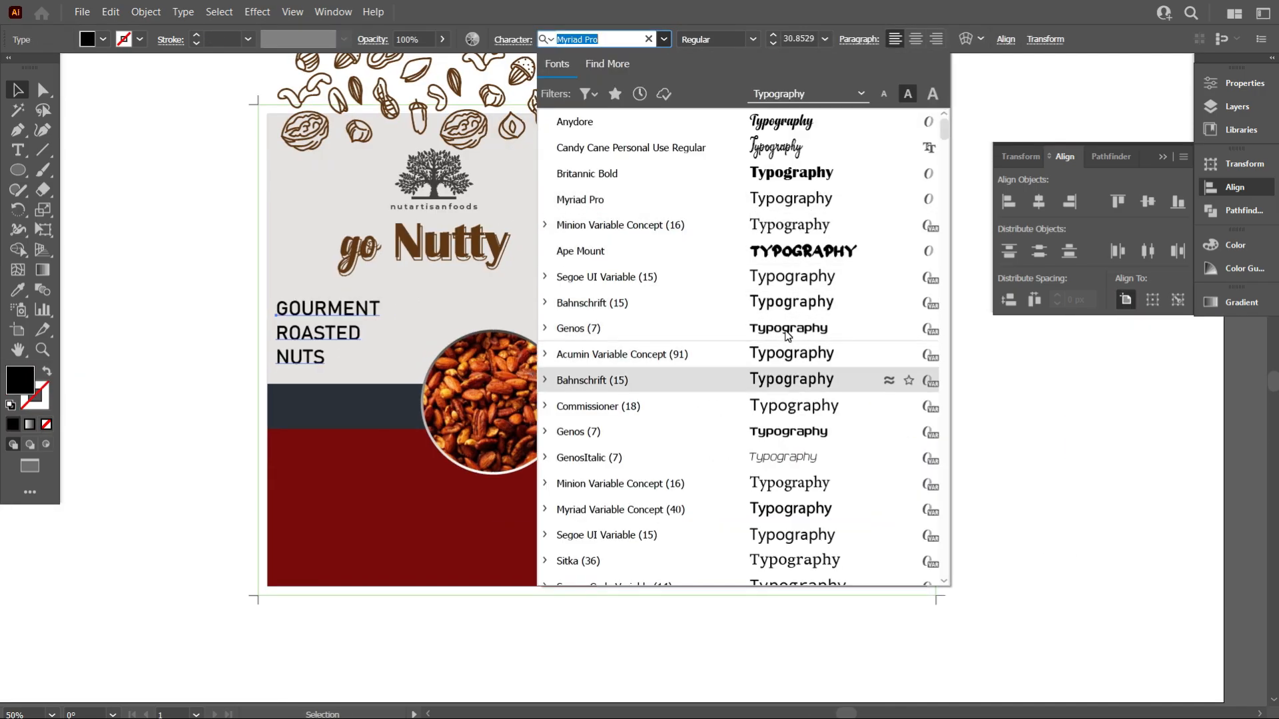
scroll(732, 399, "down", 10)
left_click(808, 365)
left_click(147, 402)
Set the word ROASTED to 28 pt and draw a rectangle over it starting at the panel's left edge.
scroll(147, 402, "up", 1)
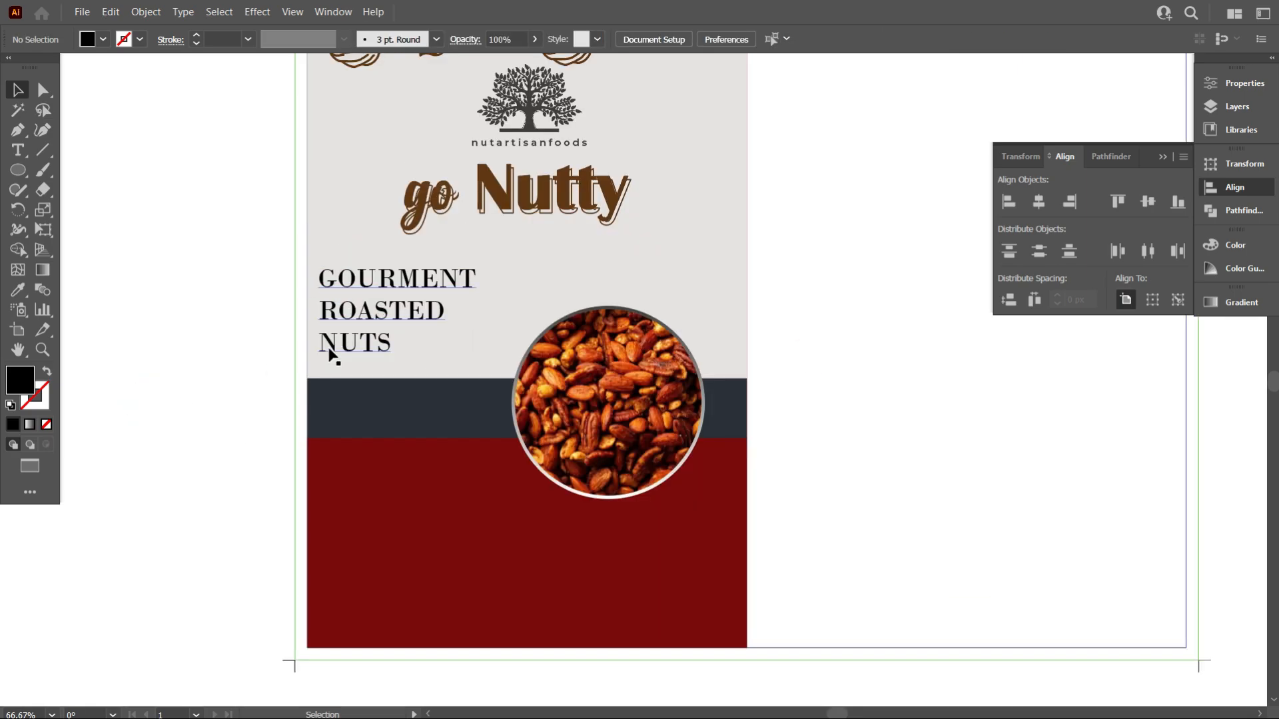
double_click(351, 307)
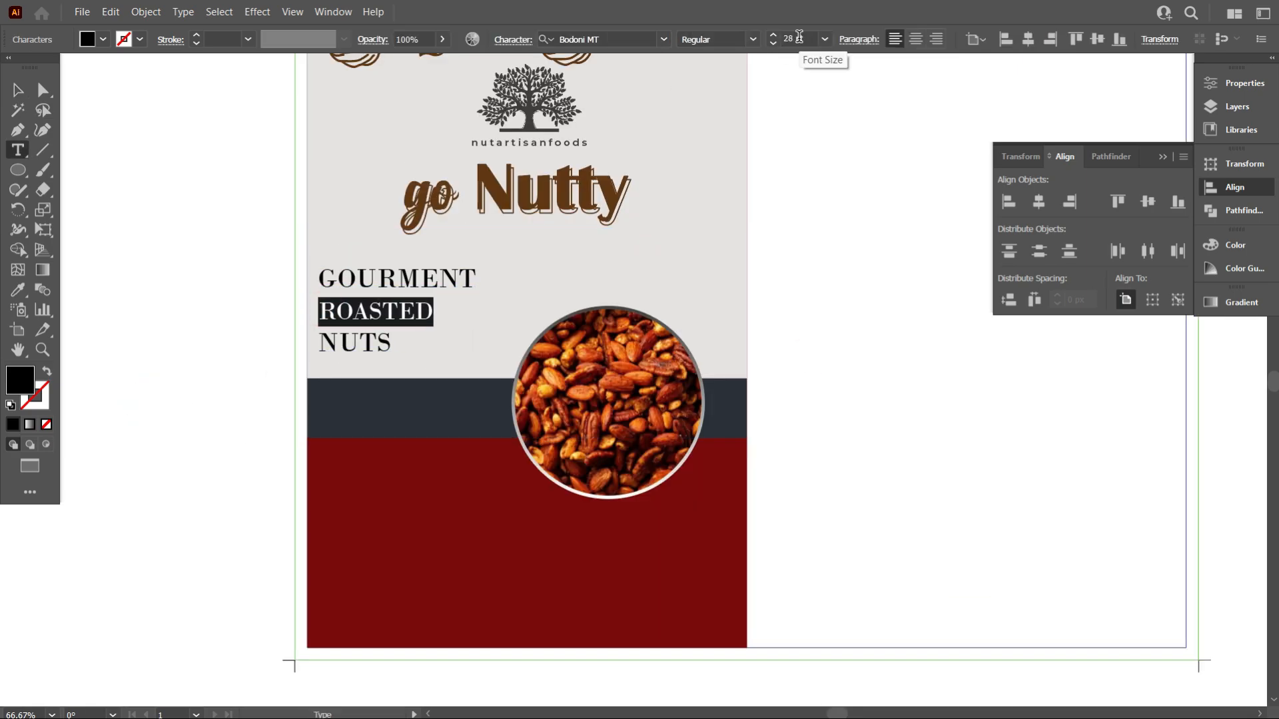
left_click(18, 170)
mouse_move(307, 299)
left_mouse_down()
mouse_move(499, 330)
mouse_move(477, 327)
left_mouse_up()
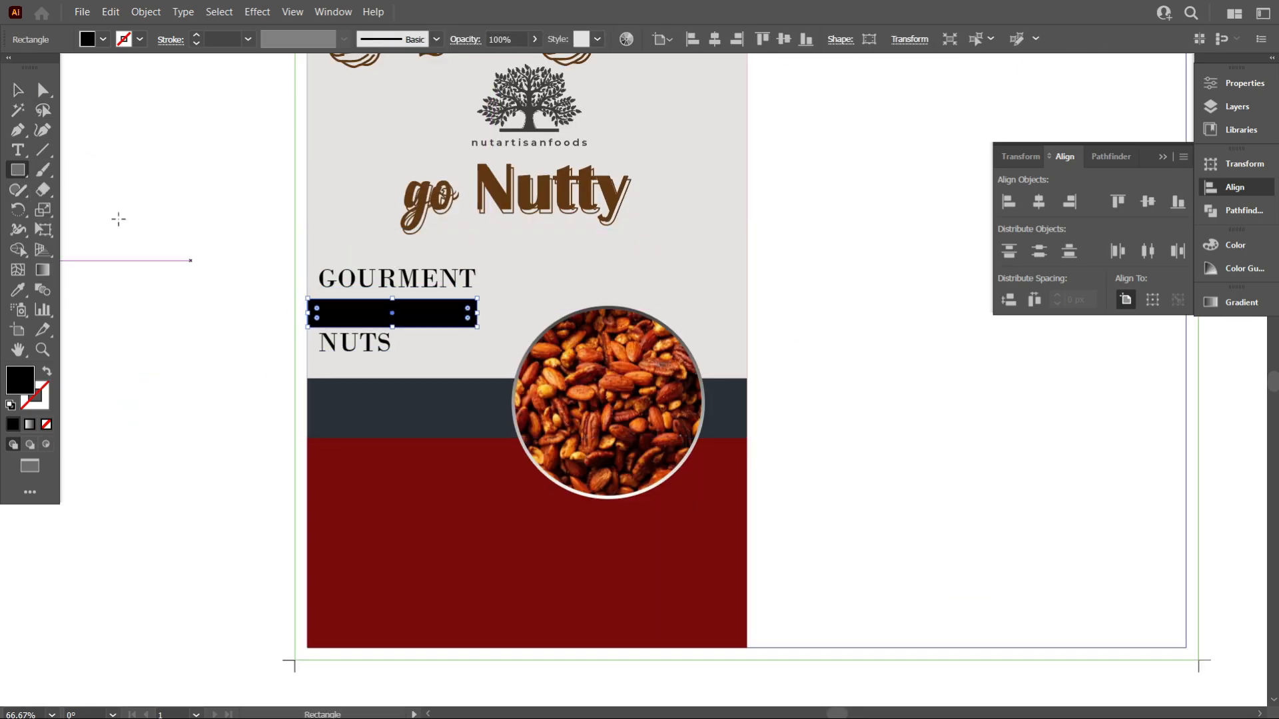
Fill the rectangle with the dark red sampled from the lower block and send it behind the text.
left_click(18, 290)
left_click(400, 519)
left_click(18, 90)
right_click(391, 271)
left_click(677, 551)
Select the word ROASTED on the dark red strip and fill it white.
scroll(308, 346, "up", 1)
left_click(18, 150)
left_click_drag(334, 294, 494, 295)
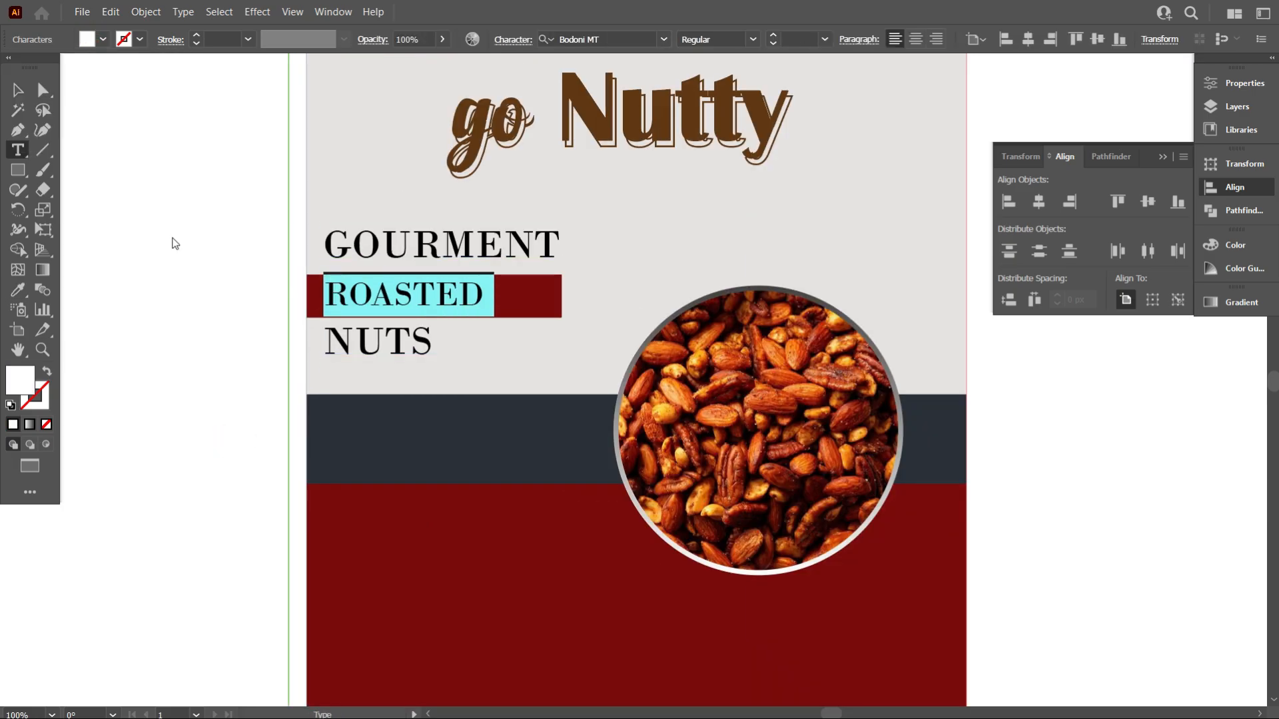
Shift the GOURMENT ROASTED NUTS text inward, a little further from the front panel's left edge.
left_click(18, 90)
left_click(259, 382)
scroll(536, 384, "down", 1)
scroll(400, 379, "up", 1)
left_click_drag(462, 375, 587, 365)
left_click(320, 384)
scroll(421, 384, "up", 2)
left_click(18, 150)
scroll(801, 39, "up", 8)
left_click(18, 90)
left_click(260, 393)
scroll(369, 398, "down", 4)
scroll(548, 530, "down", 1)
scroll(425, 383, "up", 1)
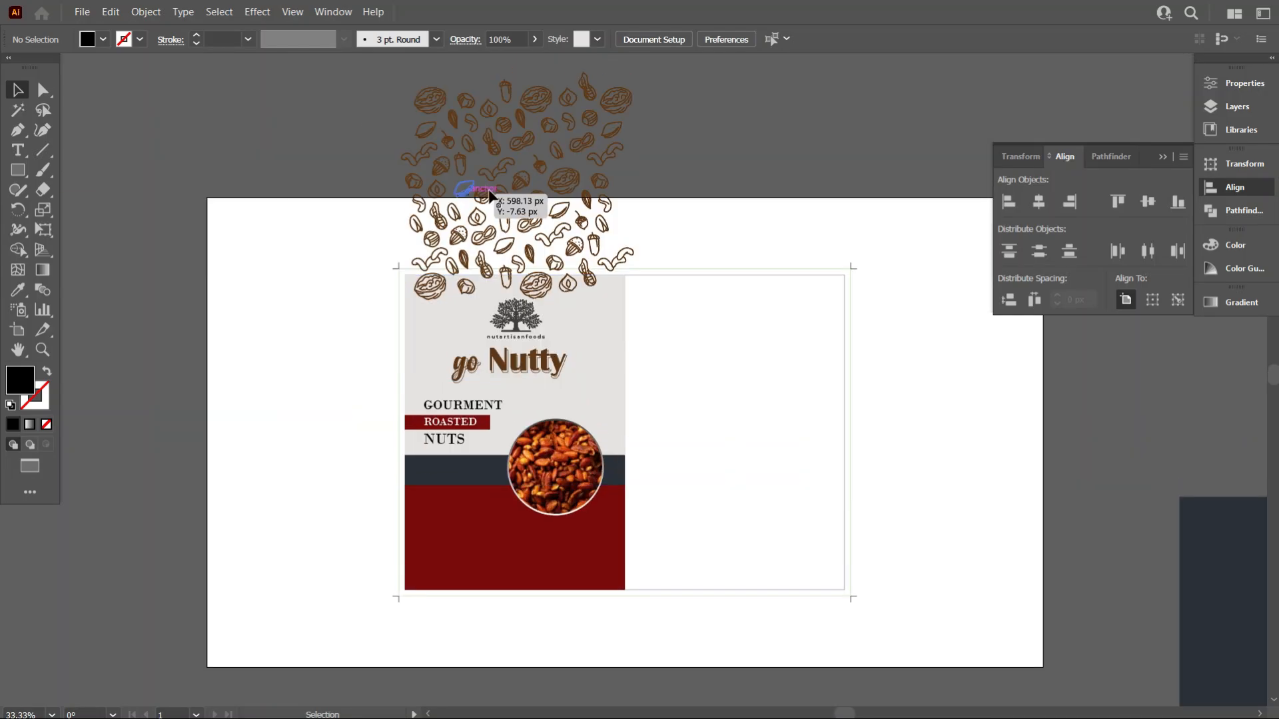
Add the centred black text "MEDIUM HOT" and "Net Wt. 80z/ 227g" on two lines in the lower part of the dark red block.
scroll(866, 353, "down", 2)
scroll(423, 353, "up", 1)
left_click_drag(337, 373, 811, 507)
left_click(102, 40)
left_click(56, 63)
left_click(293, 320)
scroll(883, 603, "up", 2)
left_click_drag(921, 584, 771, 621)
left_click(915, 39)
left_click(559, 553)
left_click_drag(558, 461, 633, 461)
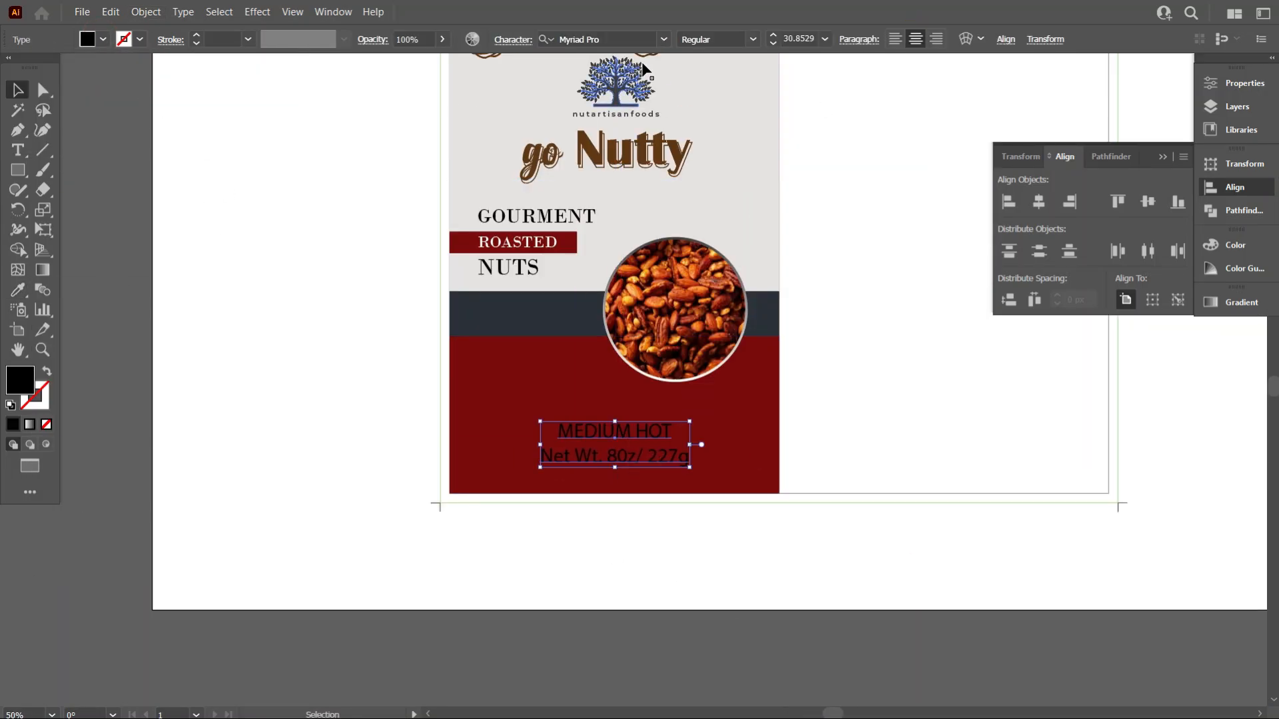
Set the MEDIUM HOT / Net Wt. text in Britannic Bold and scale it down to about 22.7 pt.
left_click(663, 40)
left_click(999, 426)
left_click_drag(999, 426, 765, 419)
left_click(360, 456)
left_click(663, 39)
left_click(707, 200)
left_click(502, 548)
left_click_drag(462, 438, 440, 443)
Select the "Net Wt. 80z/ 227g" line and fill it white.
scroll(309, 508, "up", 2)
left_click_drag(334, 385, 573, 386)
left_click(103, 40)
left_click(38, 63)
left_click(448, 548)
scroll(552, 563, "down", 2)
left_click(501, 478)
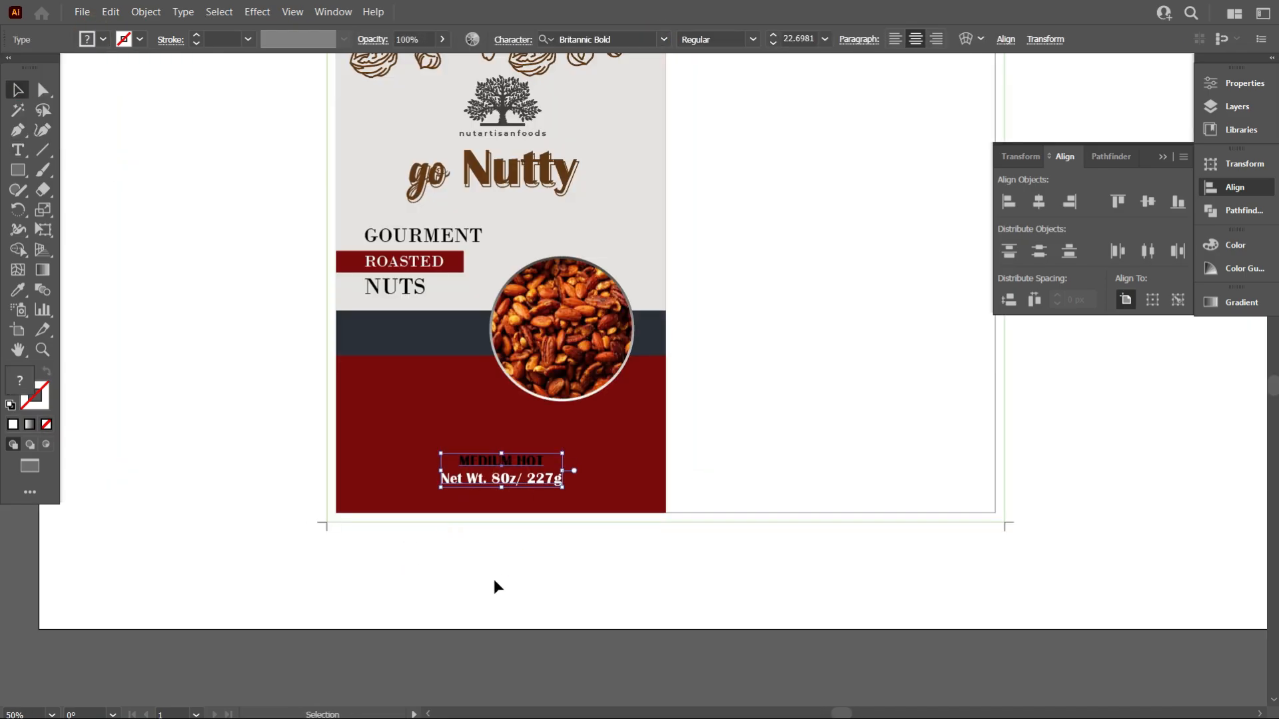
Add the word "delecious" on the navy band and set it in the Candy Cane font.
left_click(495, 588)
scroll(508, 598, "down", 3)
scroll(268, 586, "up", 2)
scroll(766, 581, "up", 1)
left_click(18, 150)
left_click(608, 362)
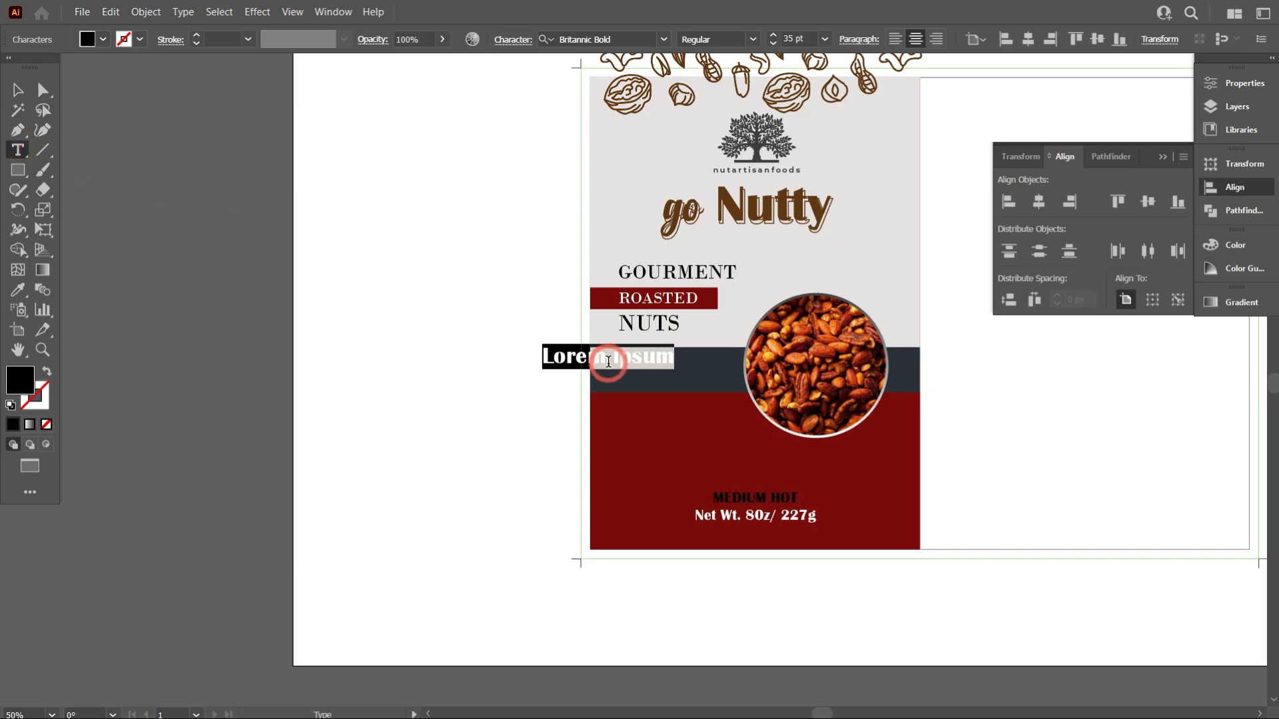
left_click(18, 90)
left_click(663, 39)
left_click(666, 200)
left_click(451, 329)
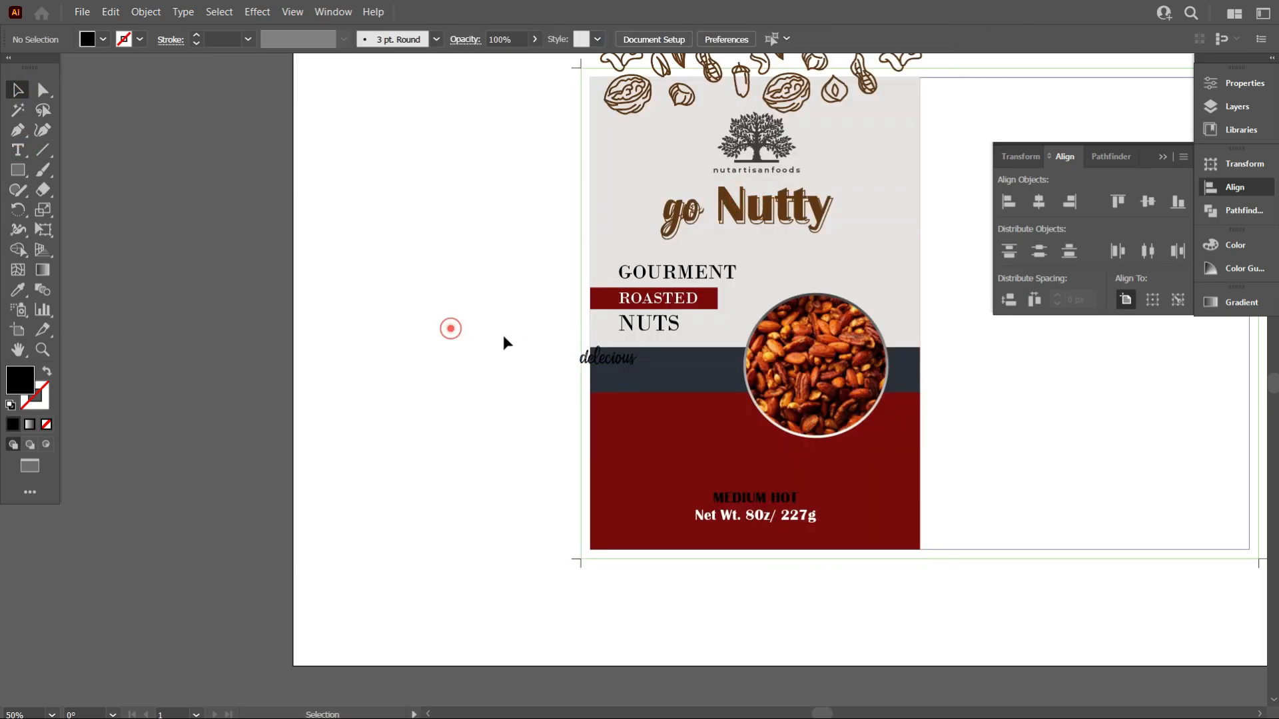
Enlarge "delecious" on the navy band to about 77 pt and fill it grey at 10% opacity.
left_click_drag(607, 358, 643, 366)
scroll(643, 441, "up", 1)
left_click_drag(736, 361, 729, 366)
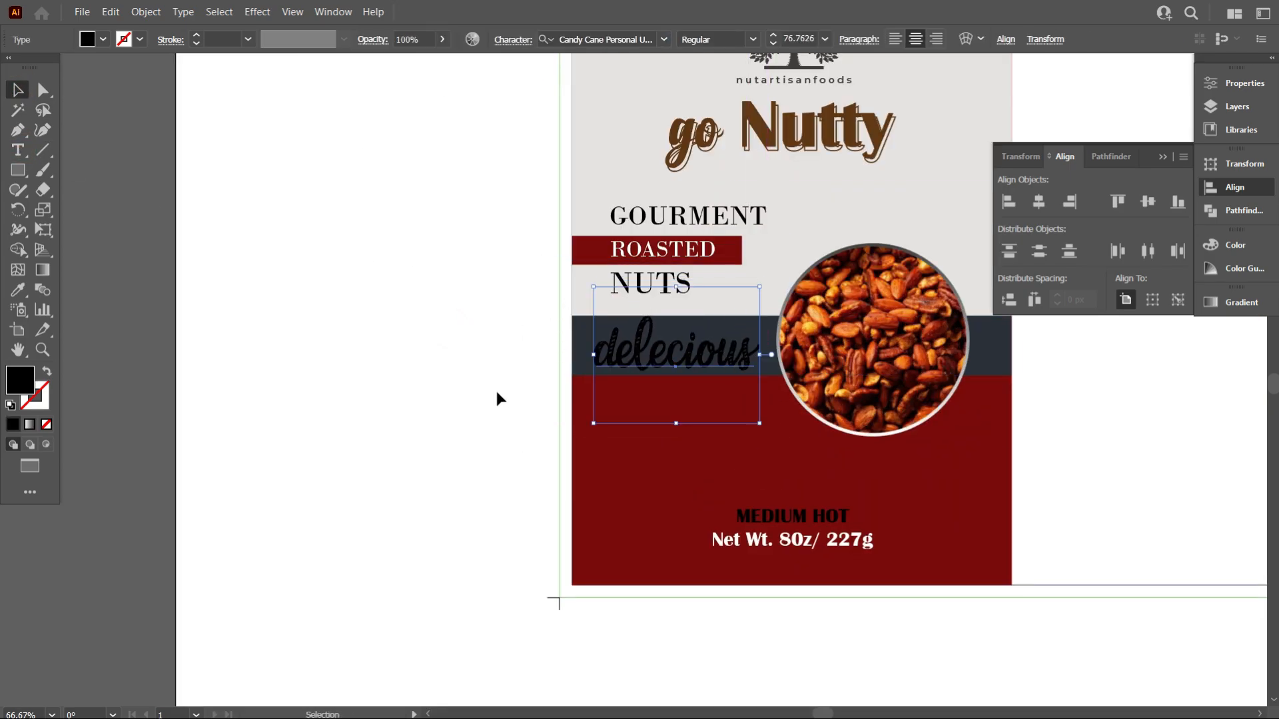
left_click(102, 40)
left_click(74, 118)
left_click(170, 249)
scroll(419, 38, "down", 10)
left_click(404, 186)
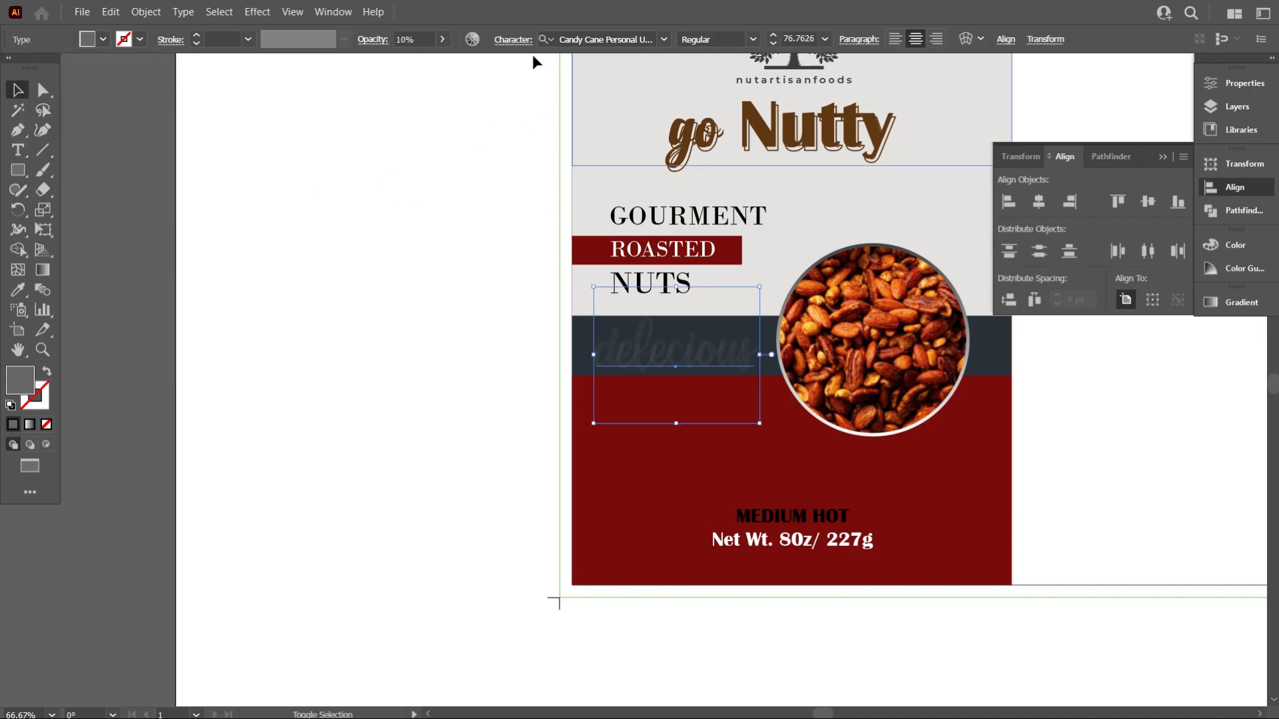
Place a smaller, fully opaque white "delecious" over the faint lettering on the navy band.
scroll(425, 39, "up", 10)
left_click(102, 39)
left_click(38, 67)
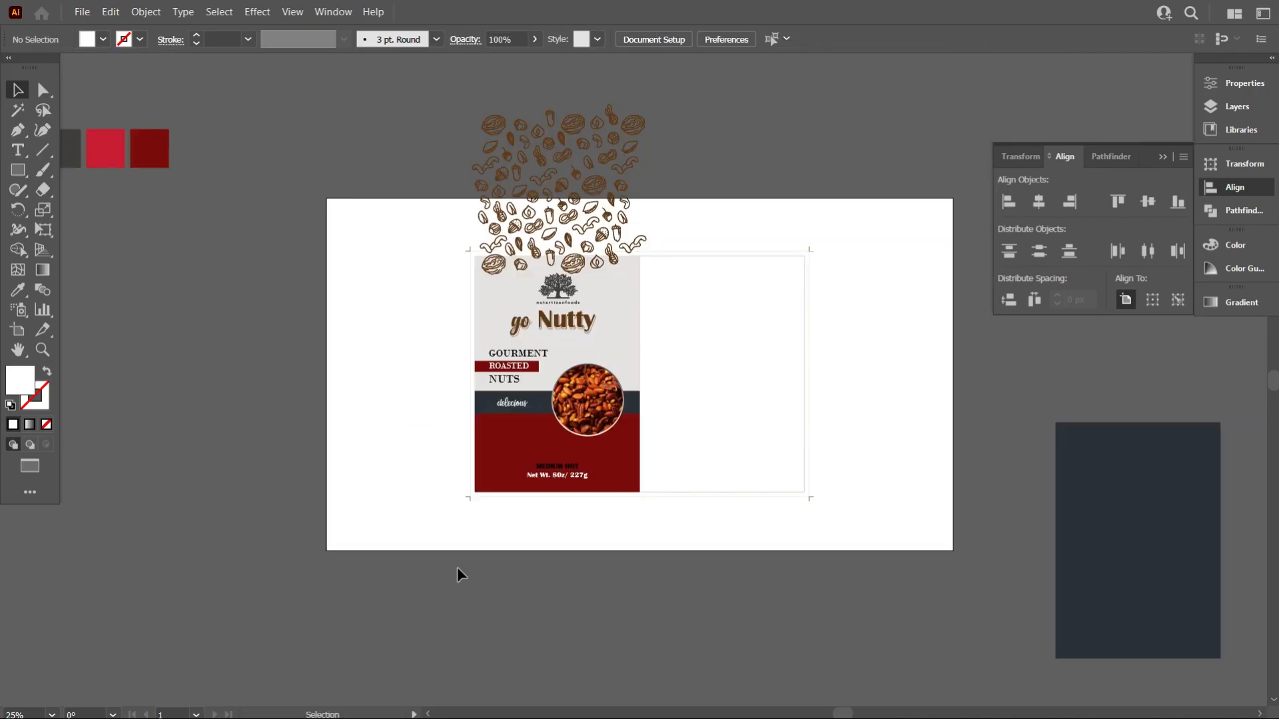
Duplicate the nut pattern off the artboard as a spare and ungroup the pattern overlapping the top of the front panel.
left_click_drag(376, 70, 976, 336)
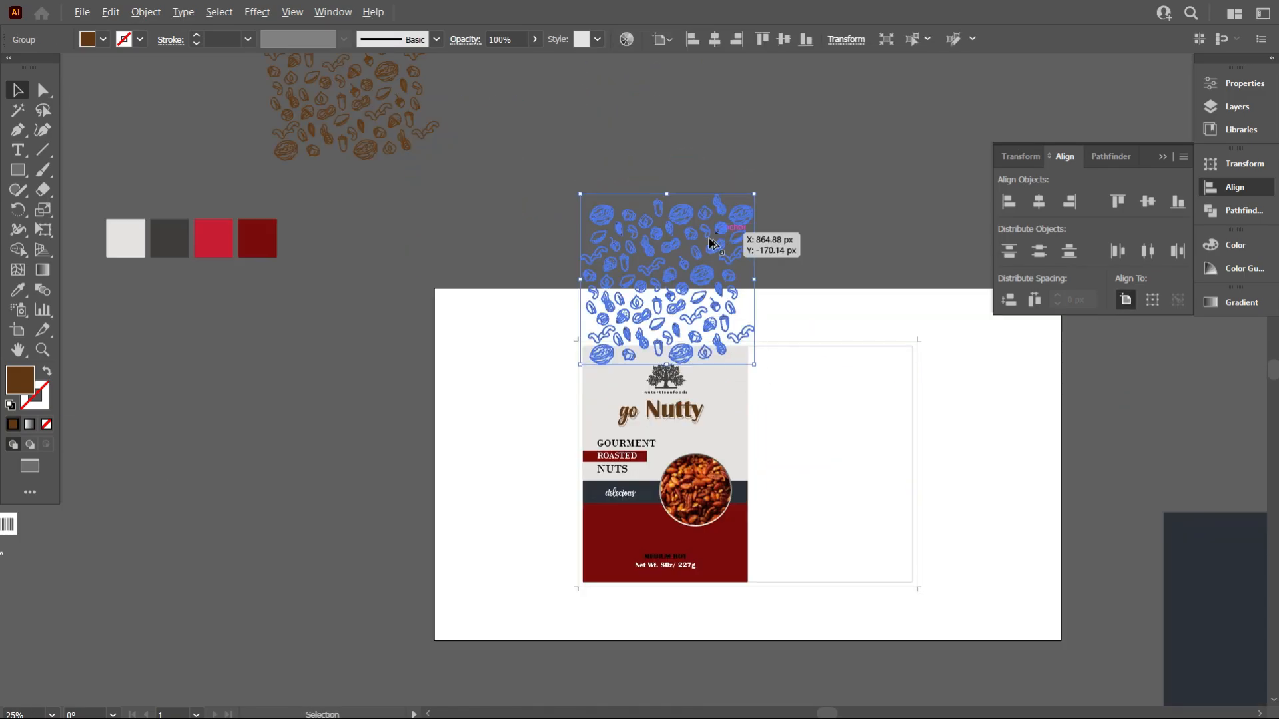
left_click_drag(737, 233, 958, 371)
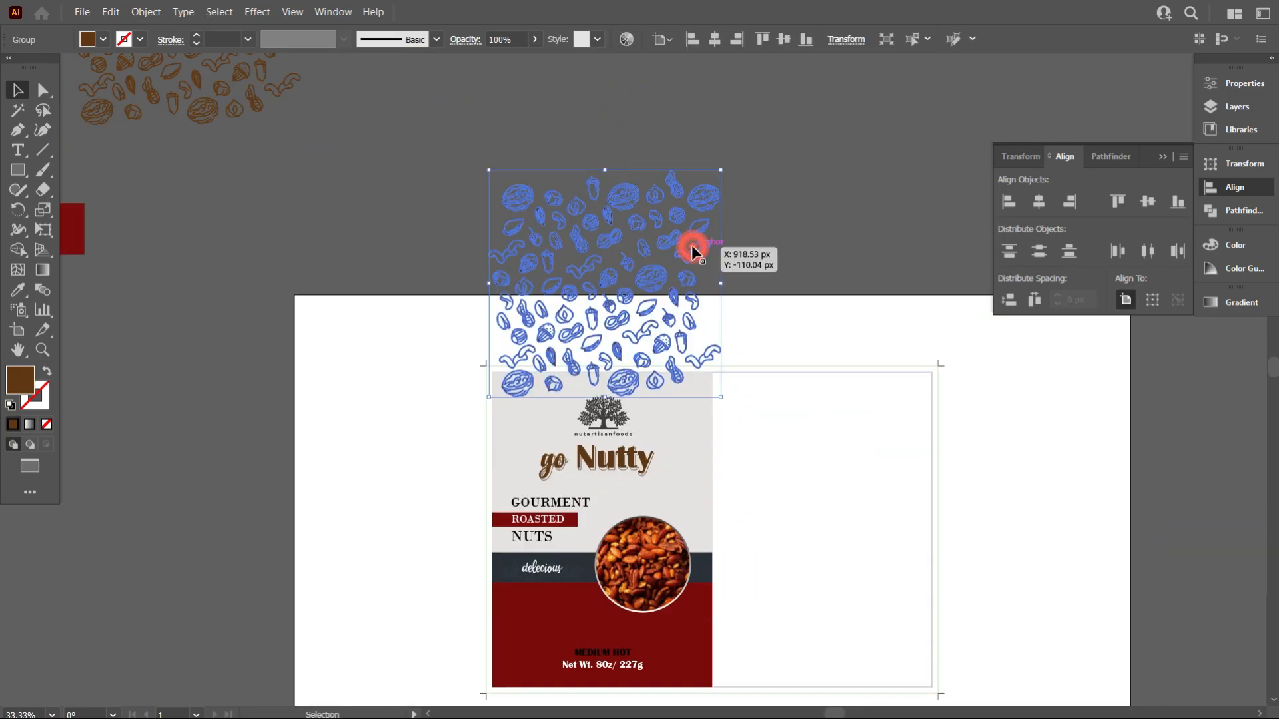
right_click(693, 250)
left_click(779, 248)
Move the pattern's upper-right nut cluster onto the front panel's right edge and copy it lower, beside the nut photo.
left_click_drag(681, 303, 731, 404)
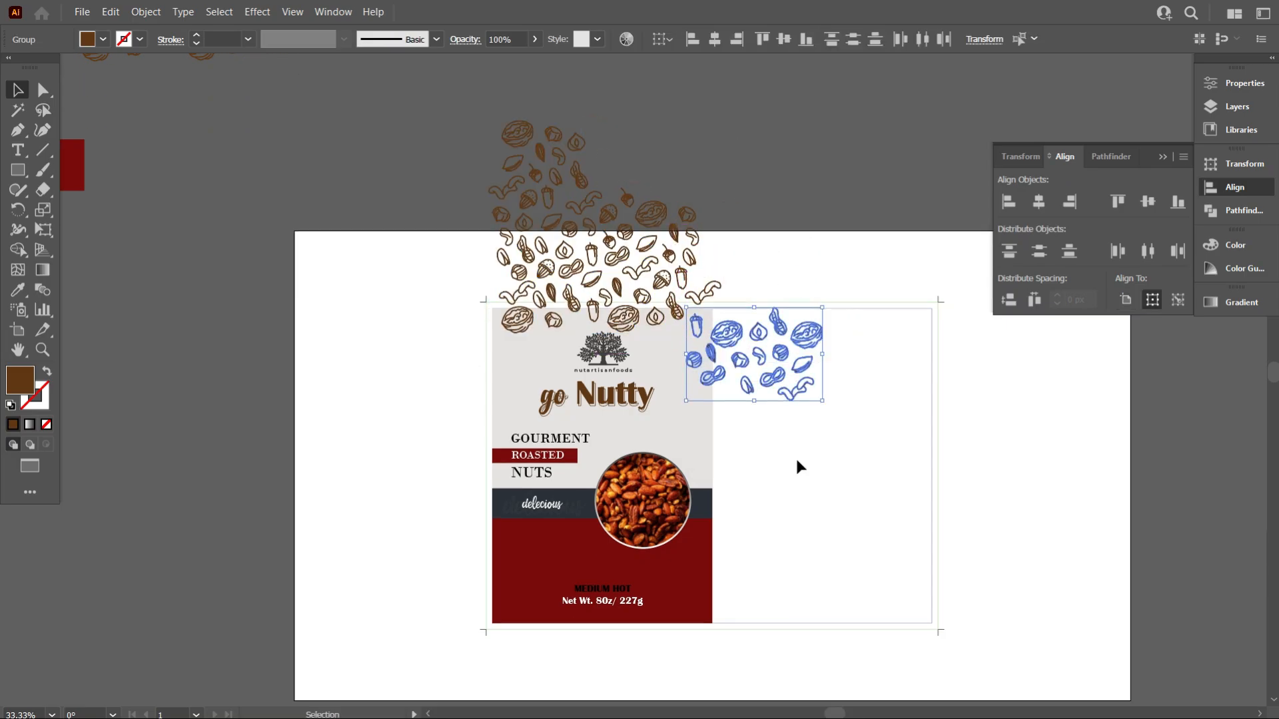
left_click_drag(792, 427, 828, 366)
left_click(696, 458)
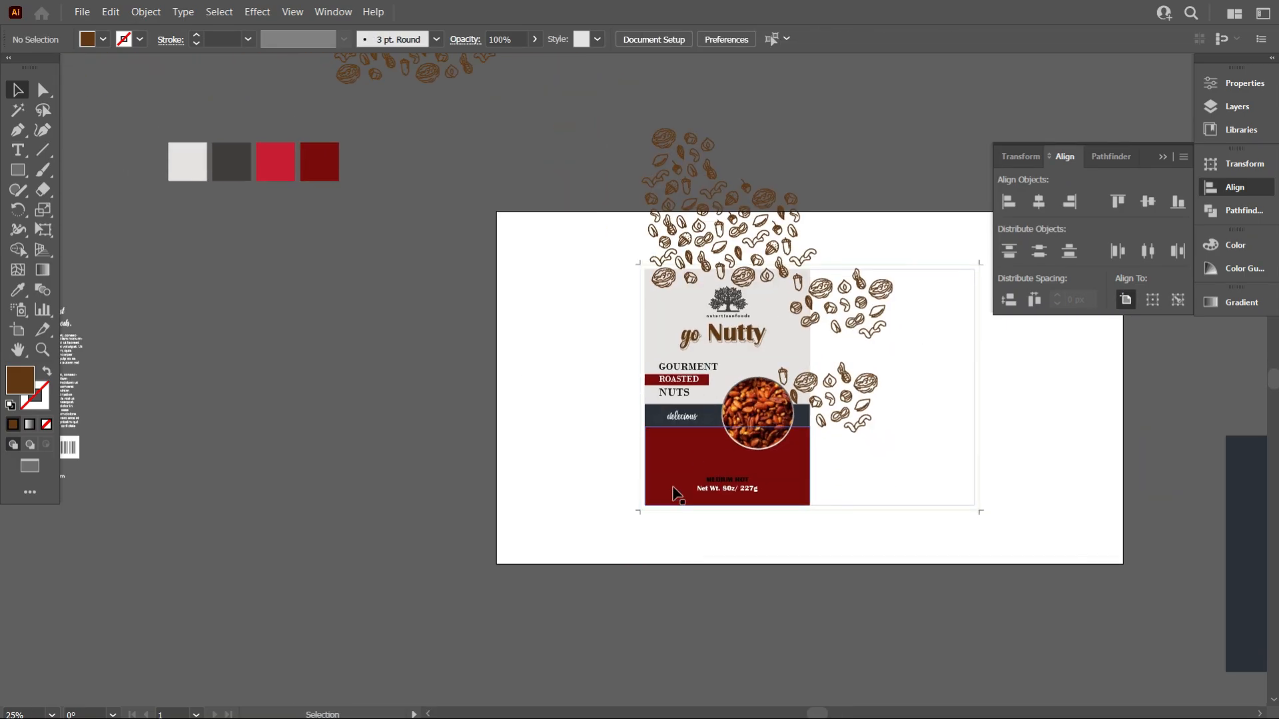
Fill the lower block with a vertical linear gradient between bright red and dark red.
key("g")
left_click(331, 166)
key("ctrl+equal")
key("ctrl+equal")
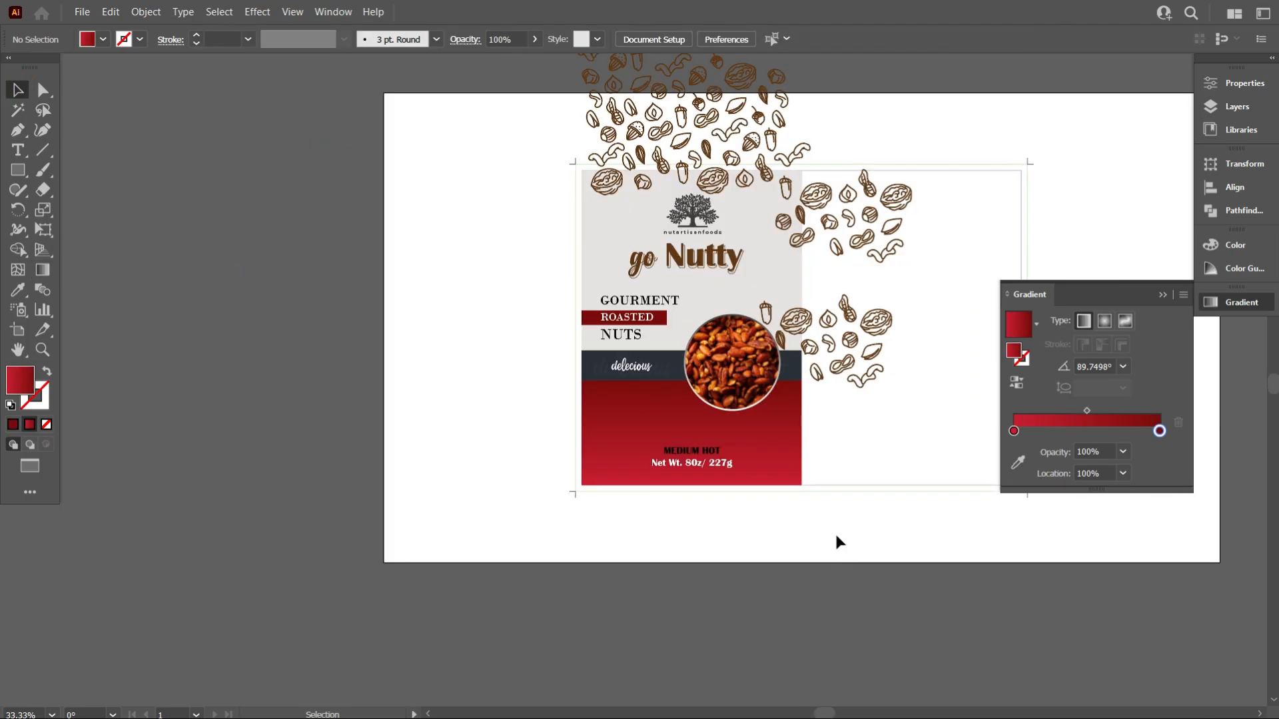
Apply the red gradient to the ROASTED strip and stretch the lower block's gradient vertically beyond the block, dark red at the top.
left_click_drag(634, 214, 637, 512)
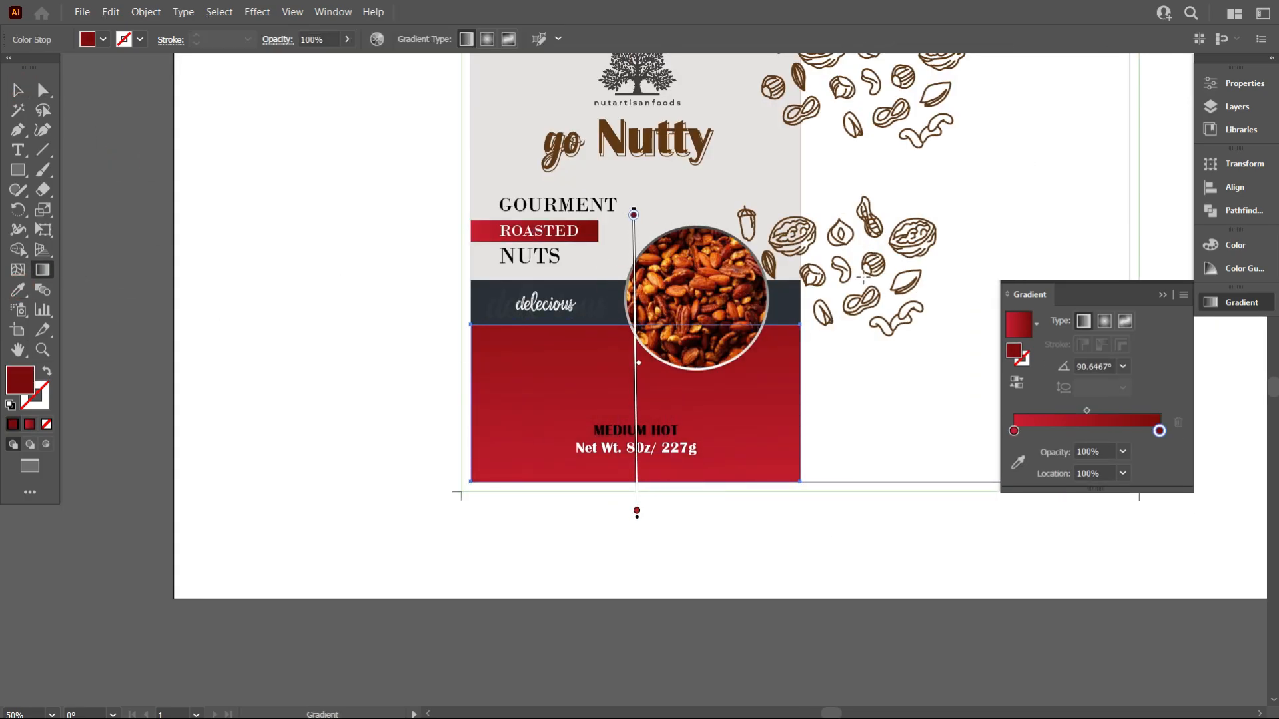
left_click_drag(638, 599, 636, 181)
left_click_drag(611, 522, 639, 196)
key("v")
left_click(409, 399)
scroll(410, 400, "down", 3)
scroll(391, 306, "up", 2)
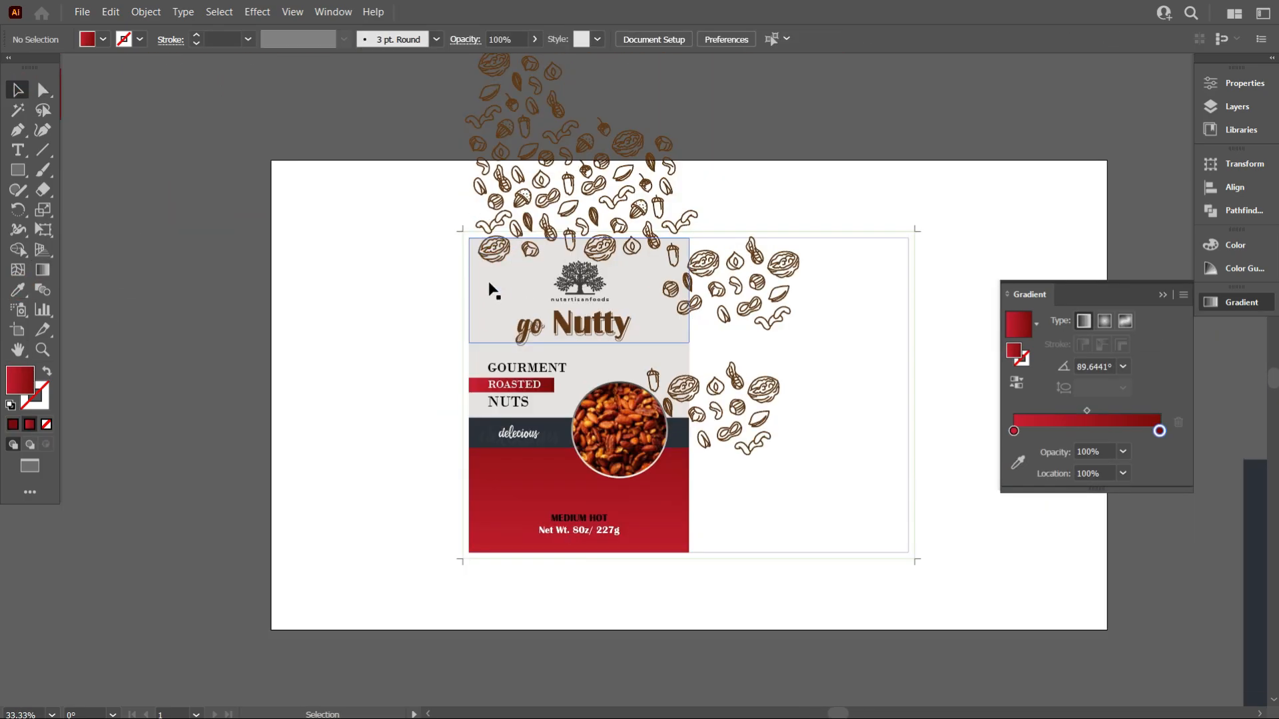
Delete the surplus upper rows of nut drawings above the front panel.
left_click(498, 296)
scroll(516, 318, "up", 1)
left_click_drag(440, 87, 597, 171)
key("Delete")
left_click_drag(723, 233, 768, 537)
key("Delete")
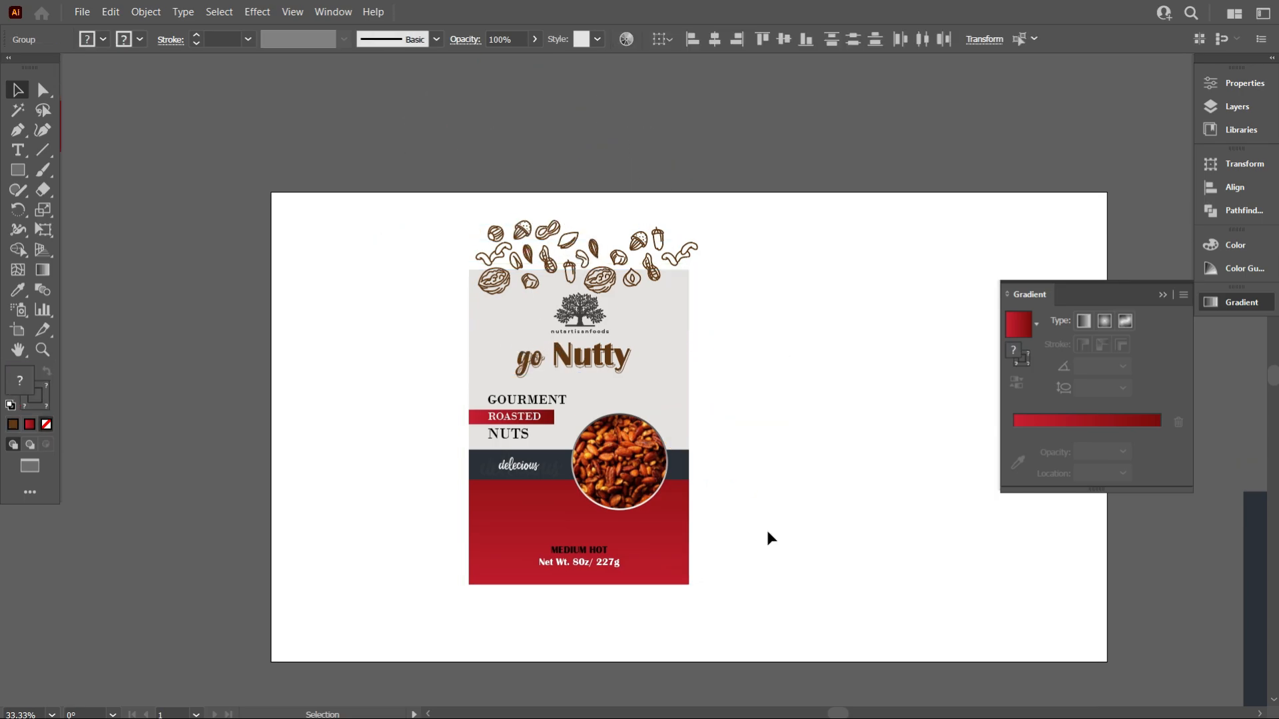
key("ctrl+z")
Select the two light grey blocks and the red gradient block of the front panel and group them.
left_click(759, 423)
left_click(745, 283, "shift")
left_click(766, 378)
scroll(690, 388, "down", 1)
left_click(498, 290)
left_click(331, 238)
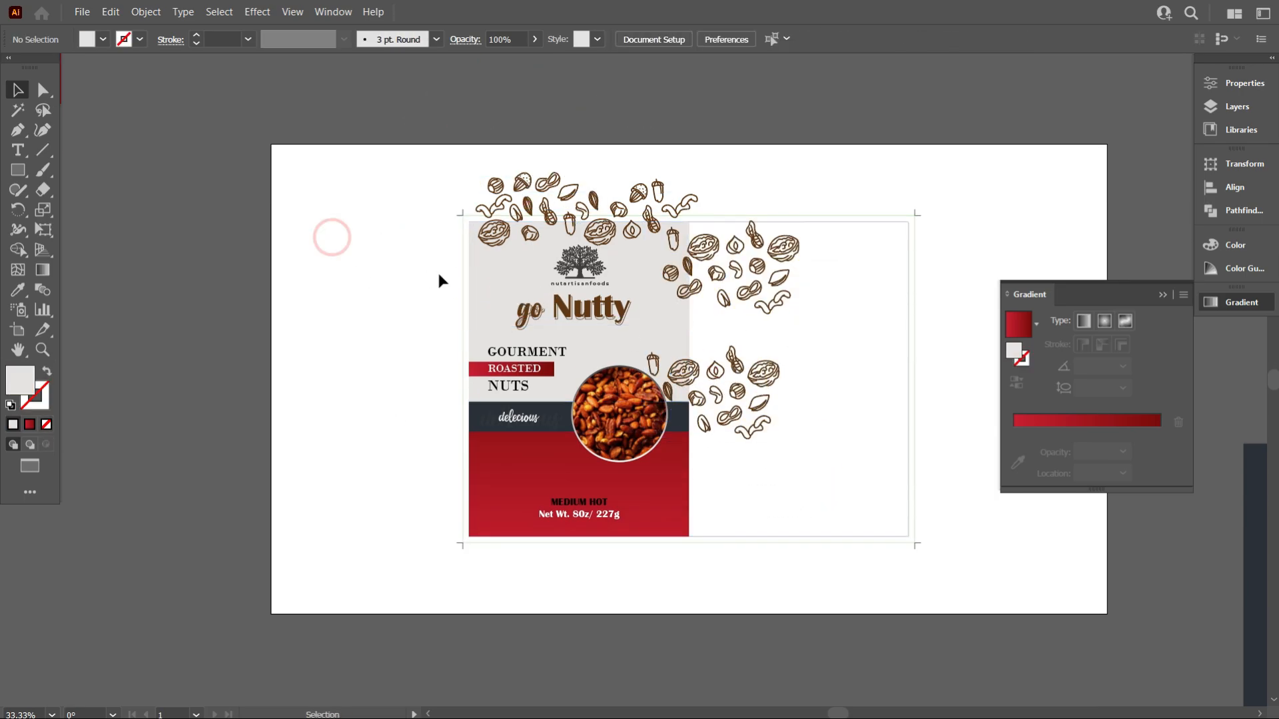
scroll(534, 354, "up", 1)
scroll(343, 313, "up", 1)
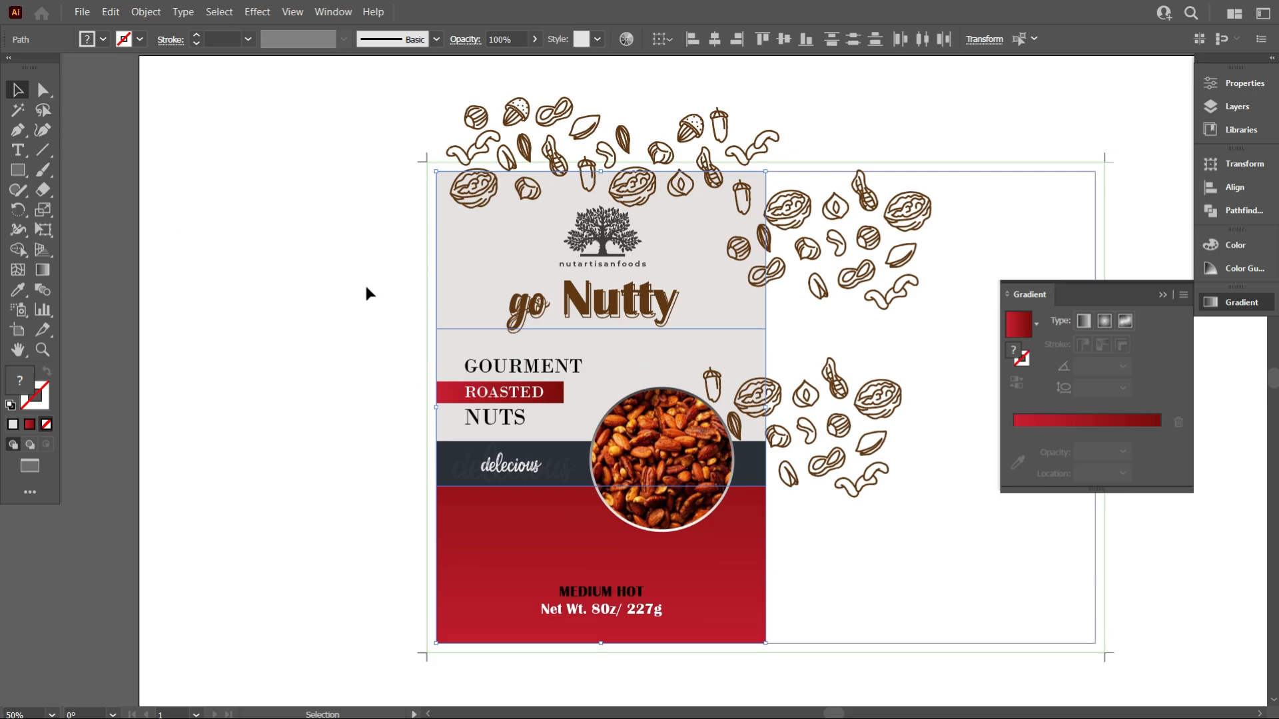
left_click(340, 278)
left_click(486, 290)
left_click(505, 542, "shift")
left_click(336, 266)
scroll(399, 266, "up", 2)
left_click(472, 218)
left_click(470, 273)
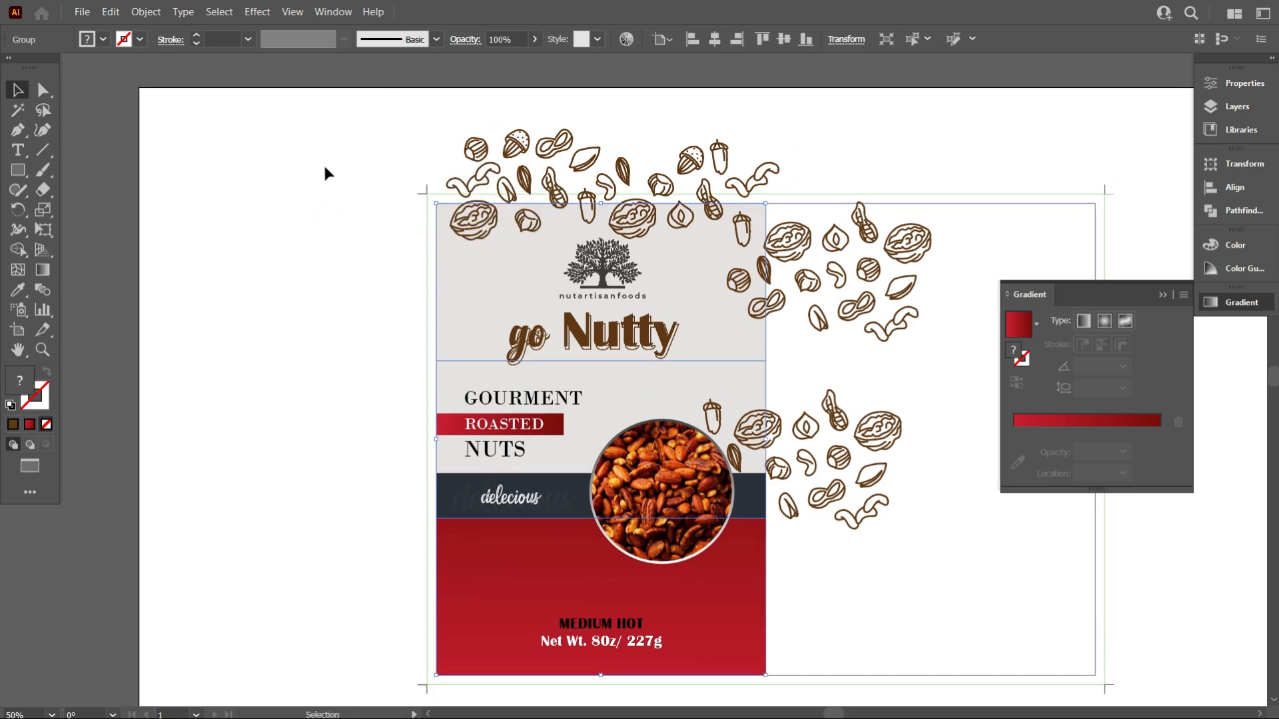
Lock the grouped background blocks together with the logo and the go Nutty title.
left_click(323, 171)
left_click(466, 273)
left_click(149, 7)
mouse_move(166, 123)
left_click(365, 122)
Group the nut drawings along the panel's top with the two right-edge clusters, and unlock all locked objects.
left_click_drag(385, 112, 807, 231)
left_click(807, 232)
left_click(832, 422, "shift")
left_click(384, 356)
left_click(145, 12)
left_click(203, 140)
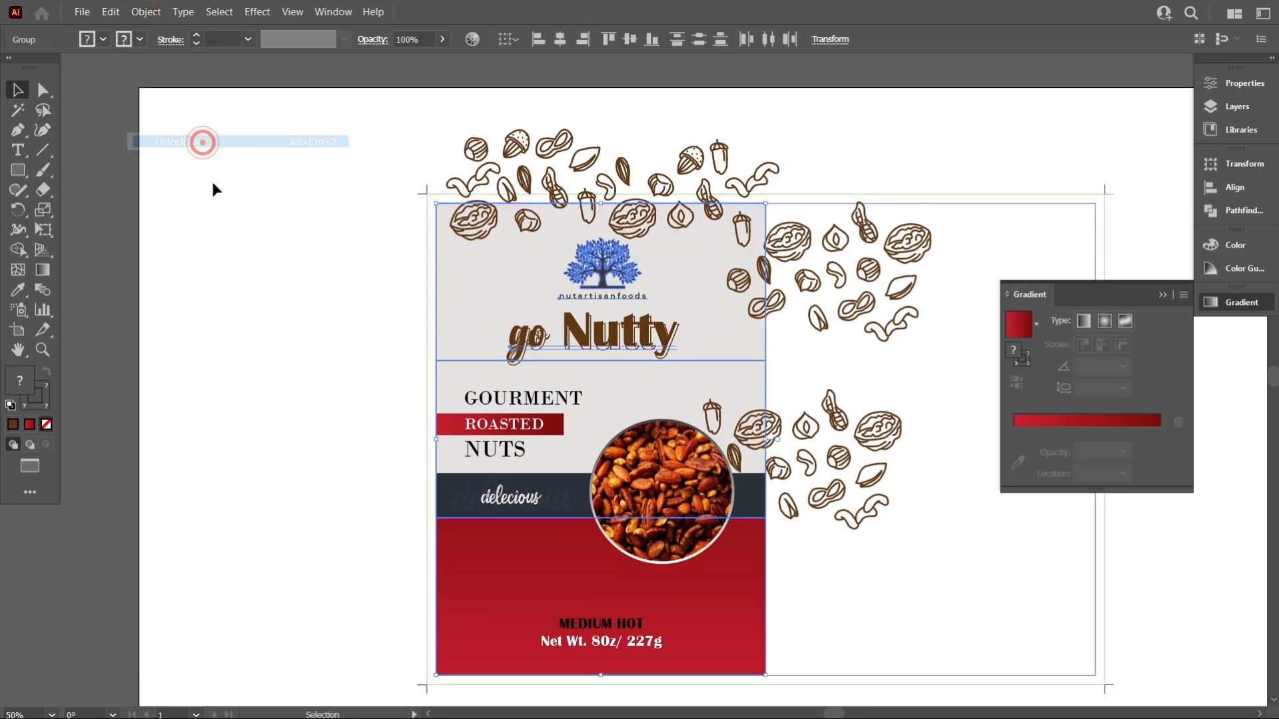
left_click(518, 142, "shift")
left_click(480, 233)
right_click(519, 223)
left_click(393, 366)
Duplicate the background group, bring the copy to the front and align it exactly over the front panel.
left_click_drag(474, 286, 281, 340)
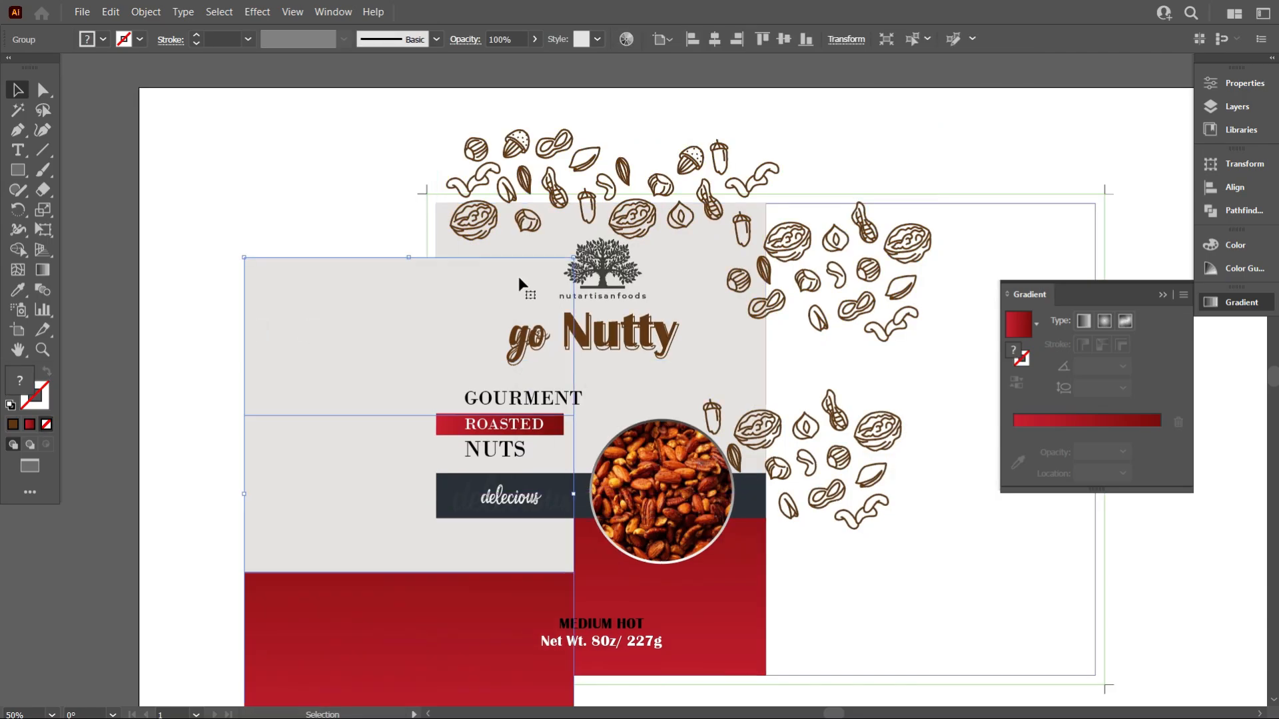
left_click(520, 281)
left_click(529, 150, "shift")
right_click(529, 151)
scroll(602, 271, "down", 1)
left_click_drag(422, 433, 551, 508)
key("ctrl+z")
left_click_drag(405, 313, 534, 277)
right_click(534, 277)
left_click(732, 464)
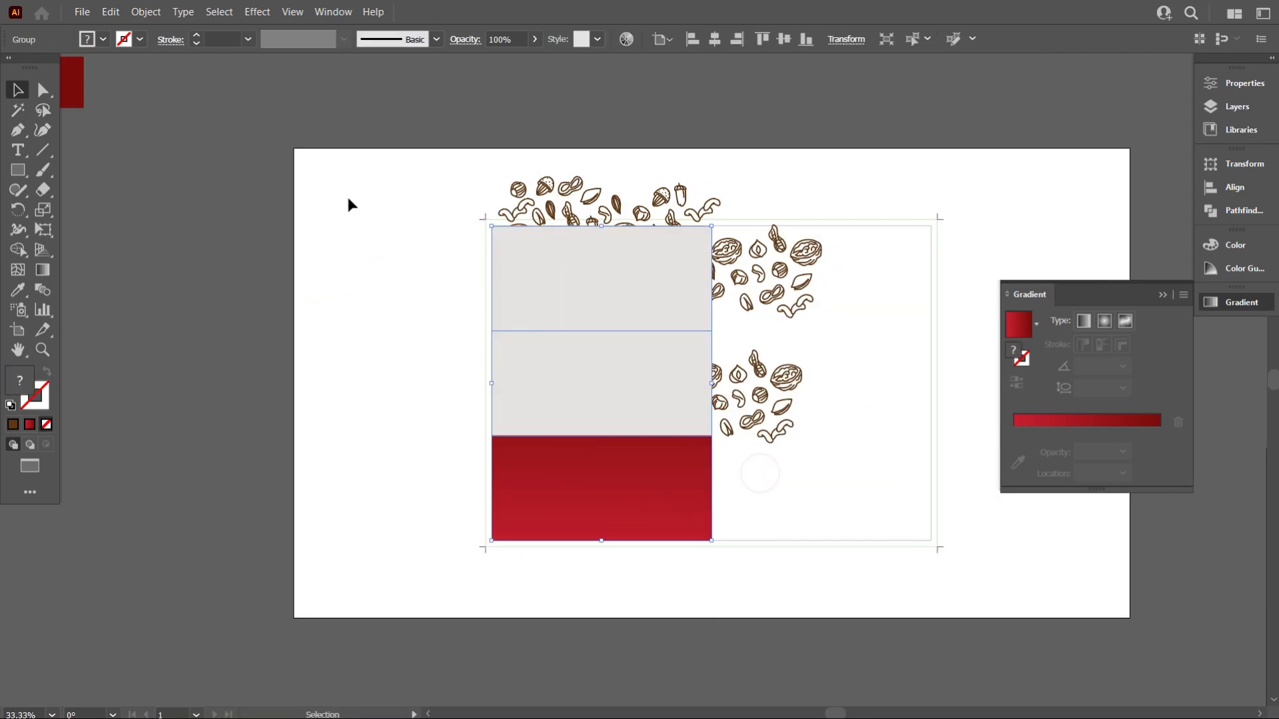
Try to clip the nut drawings with the background copy covering the front panel.
left_click(577, 190)
right_click(580, 193)
left_click(394, 290)
left_click(813, 253)
left_click(599, 477, "shift")
right_click(666, 258)
left_click(676, 598)
Unite the background copy into a single shape and use it as a clipping mask for the nut drawings.
left_click(581, 359)
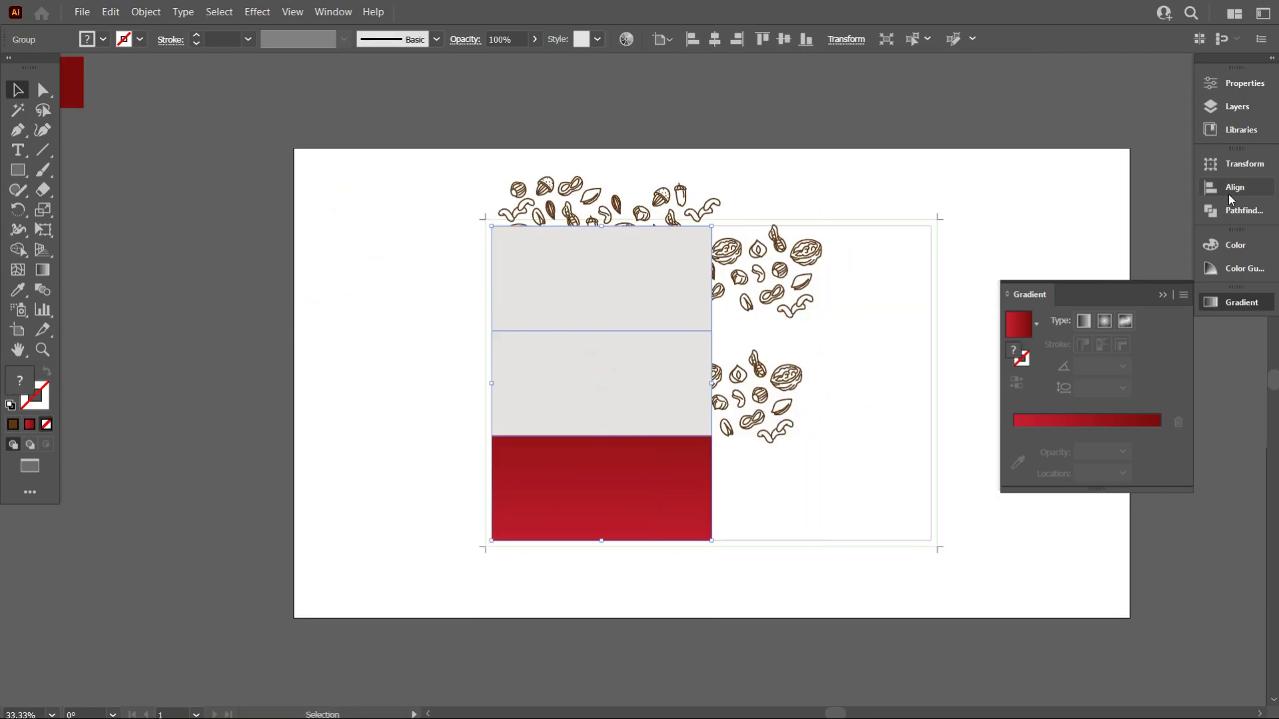
left_click(1243, 211)
left_click(1016, 202)
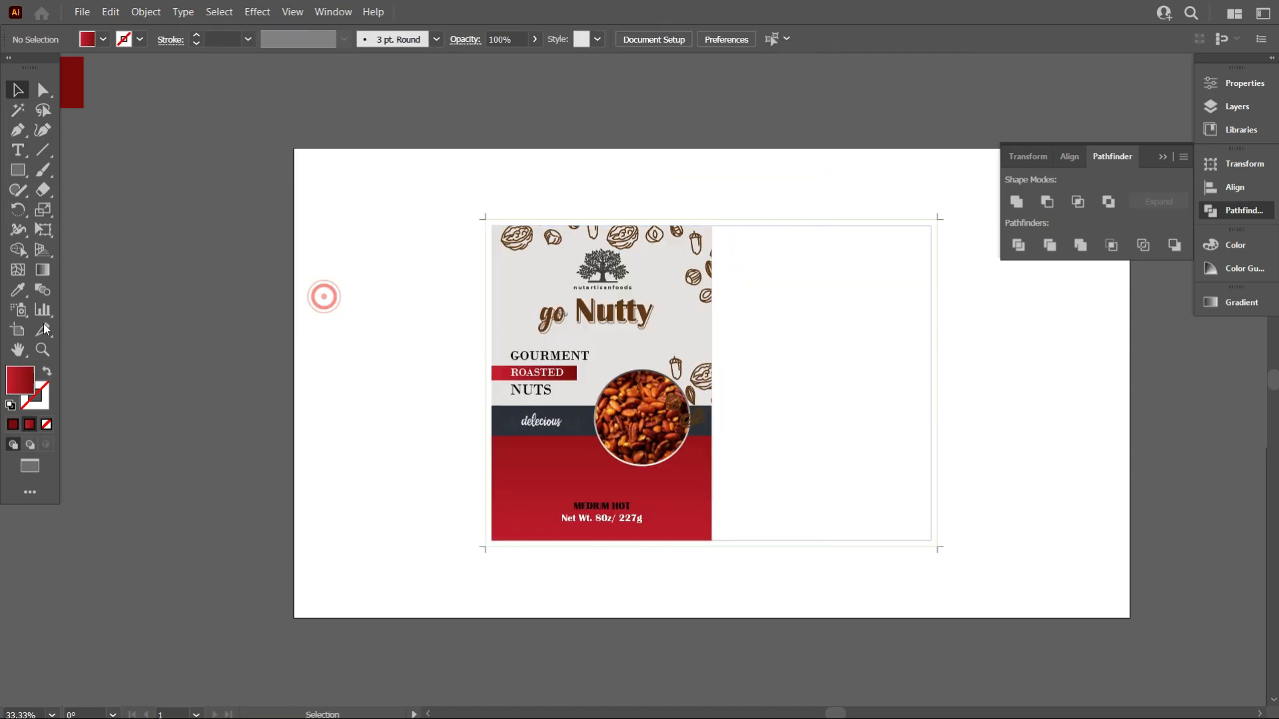
Bring the framed nut photo to the front, above the clipped nut drawings.
scroll(765, 337, "up", 1)
right_click(714, 326)
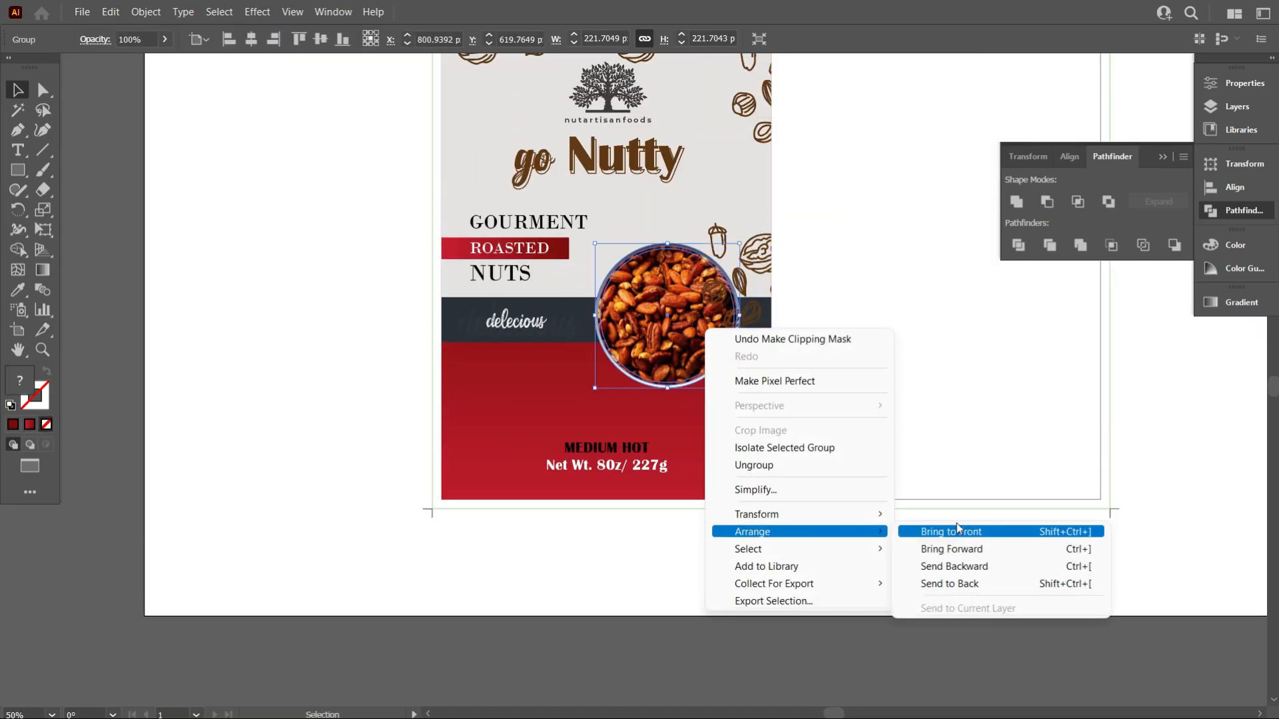
right_click(698, 376)
mouse_move(867, 580)
left_click(926, 578)
left_click(796, 419)
scroll(796, 420, "up", 1)
scroll(430, 324, "down", 2)
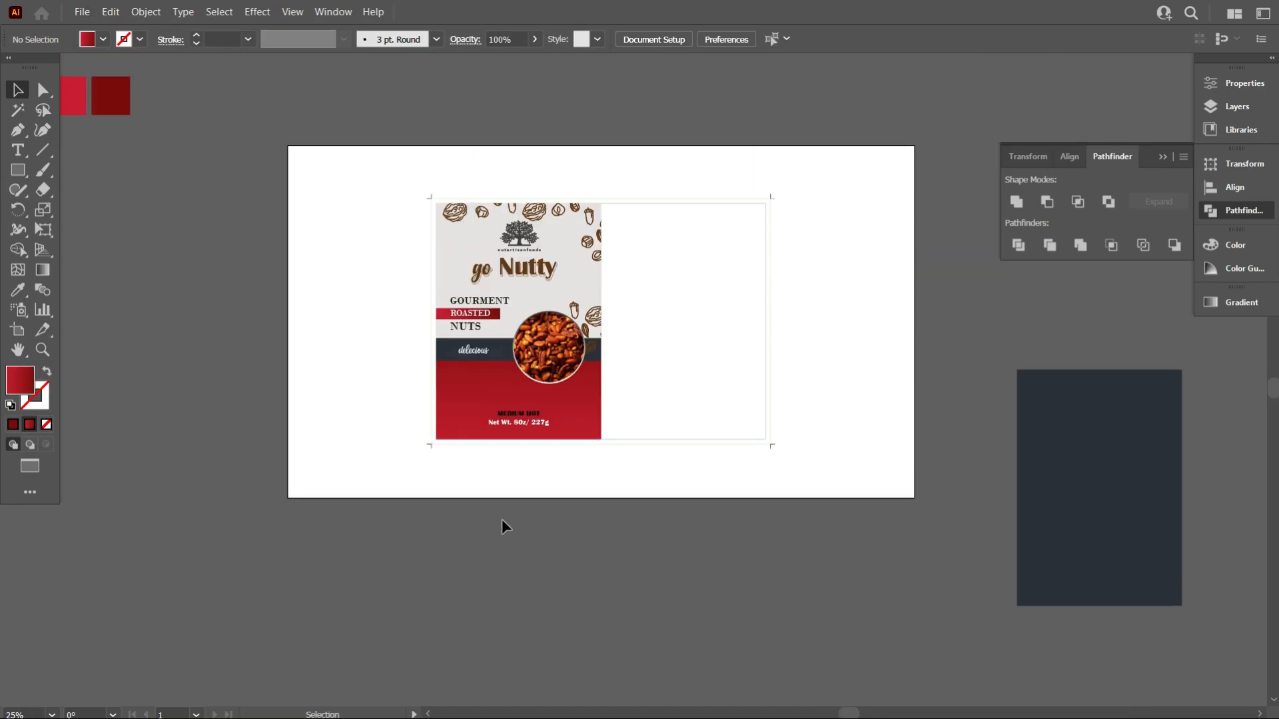
Examine the clipped nut drawings around the photo and along the front panel's right edge.
scroll(566, 365, "up", 3)
left_click(462, 206)
scroll(707, 361, "down", 2)
left_click(670, 305)
left_click(691, 355)
scroll(691, 355, "up", 3)
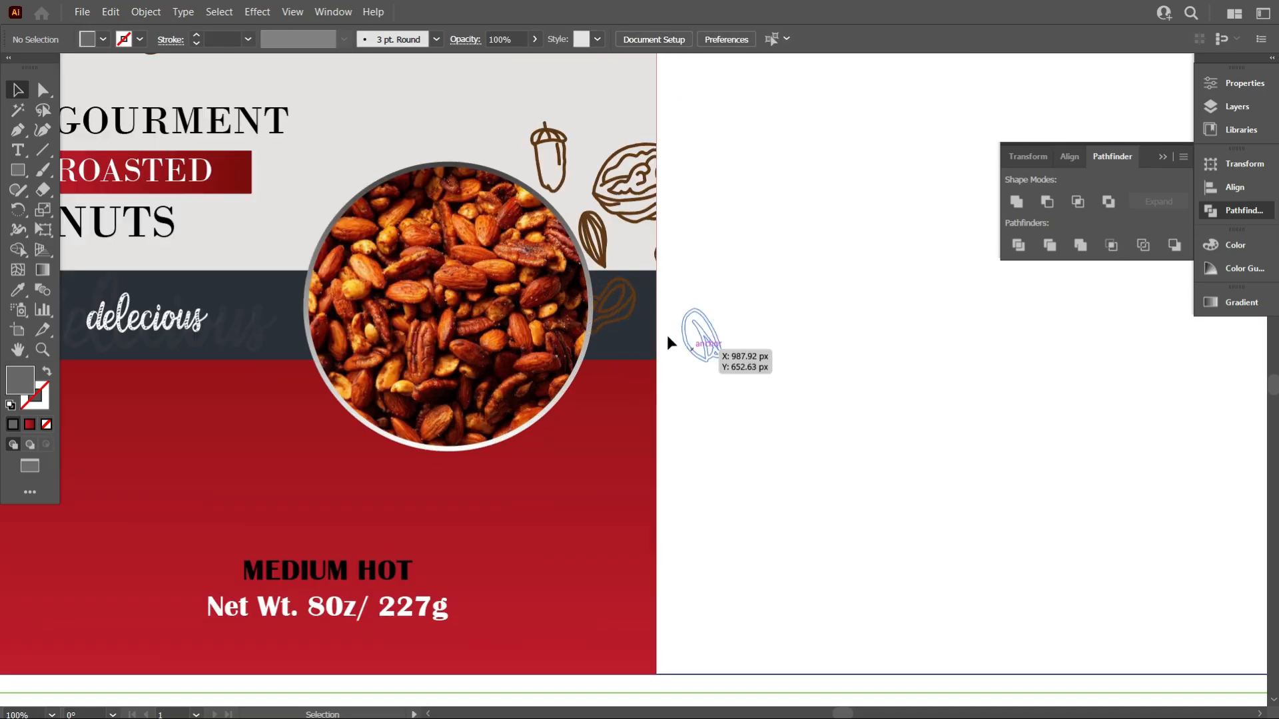
left_click(656, 326)
scroll(665, 323, "down", 2)
left_click(145, 11)
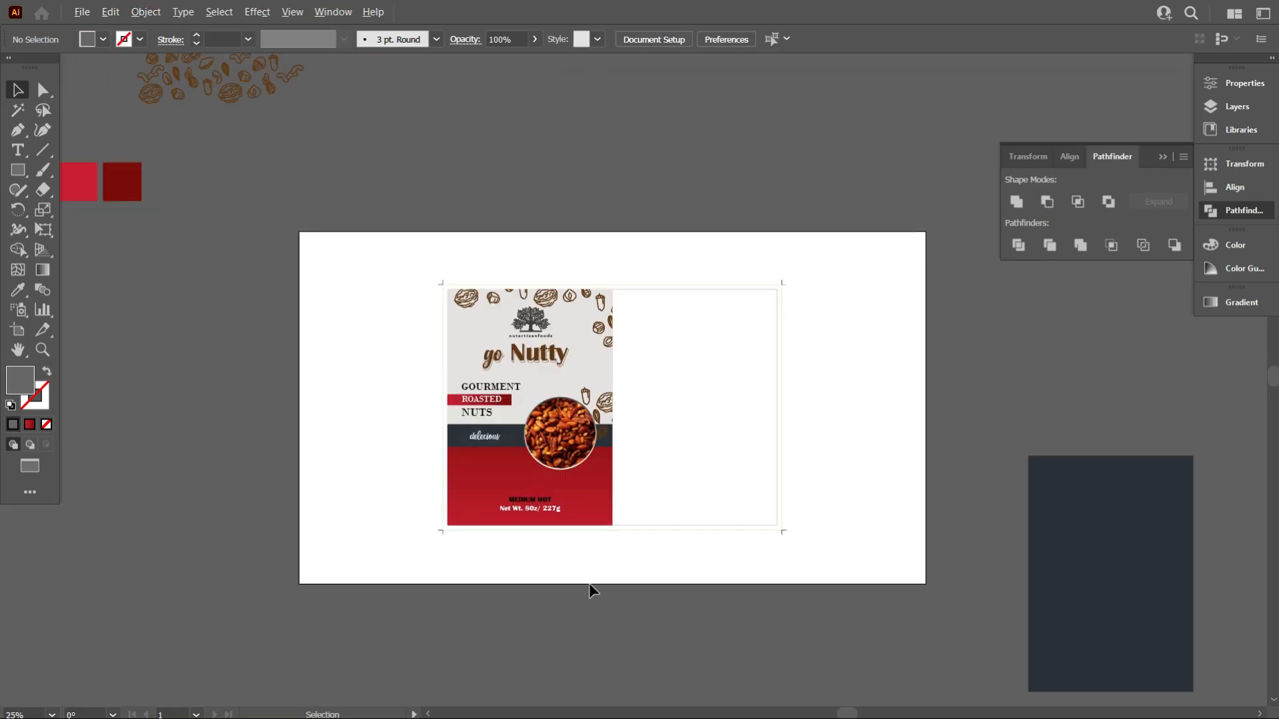
Move the dark navy rectangle onto the blank back panel, flush against the front panel's right edge.
scroll(676, 554, "up", 1)
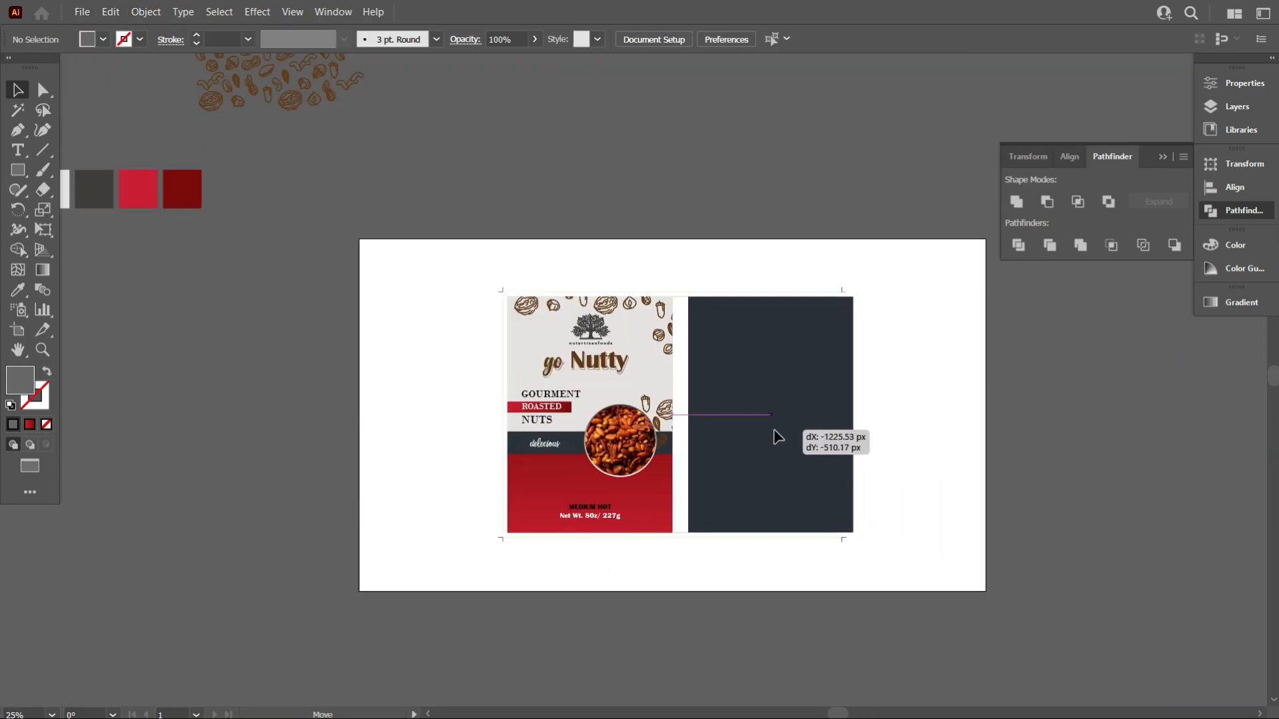
scroll(771, 434, "up", 3)
scroll(711, 411, "down", 4)
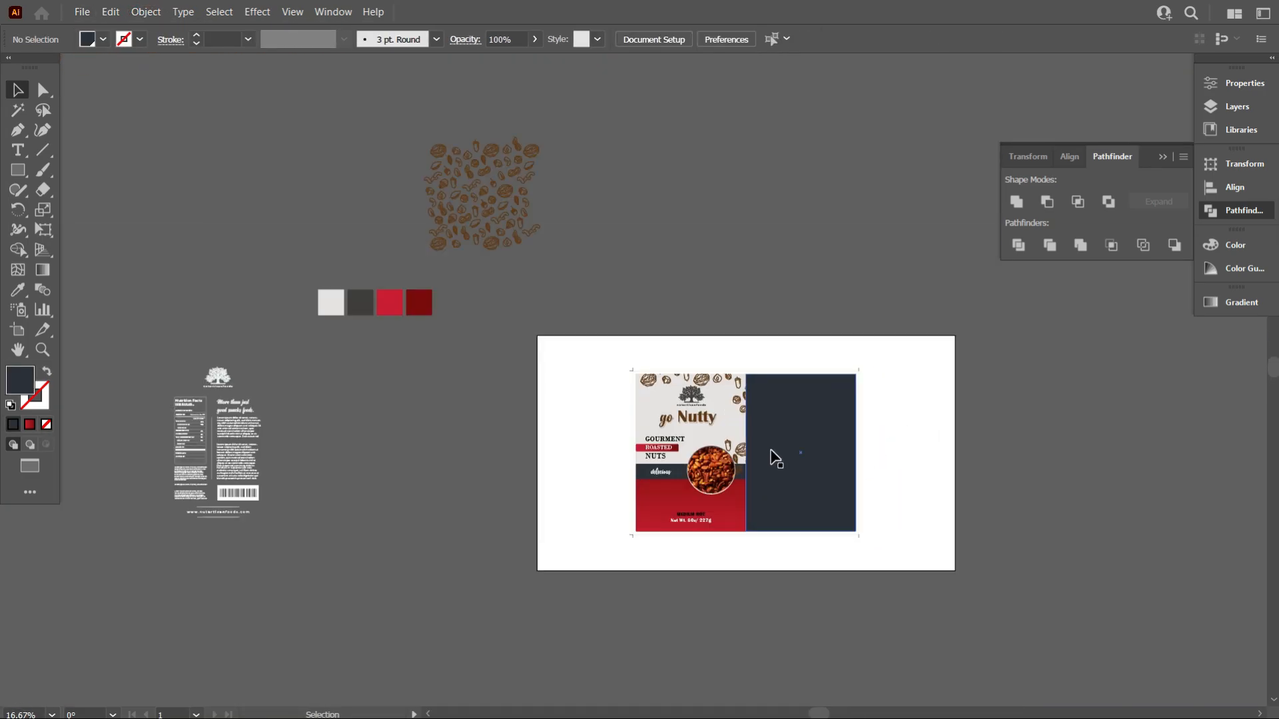
Recolour the back panel rectangle with the front panel's red gradient, running vertically from dark red at its upper edge to bright red.
key("i")
left_click(643, 499)
left_click(19, 90)
left_click(148, 146)
scroll(845, 504, "up", 2)
left_click(844, 504)
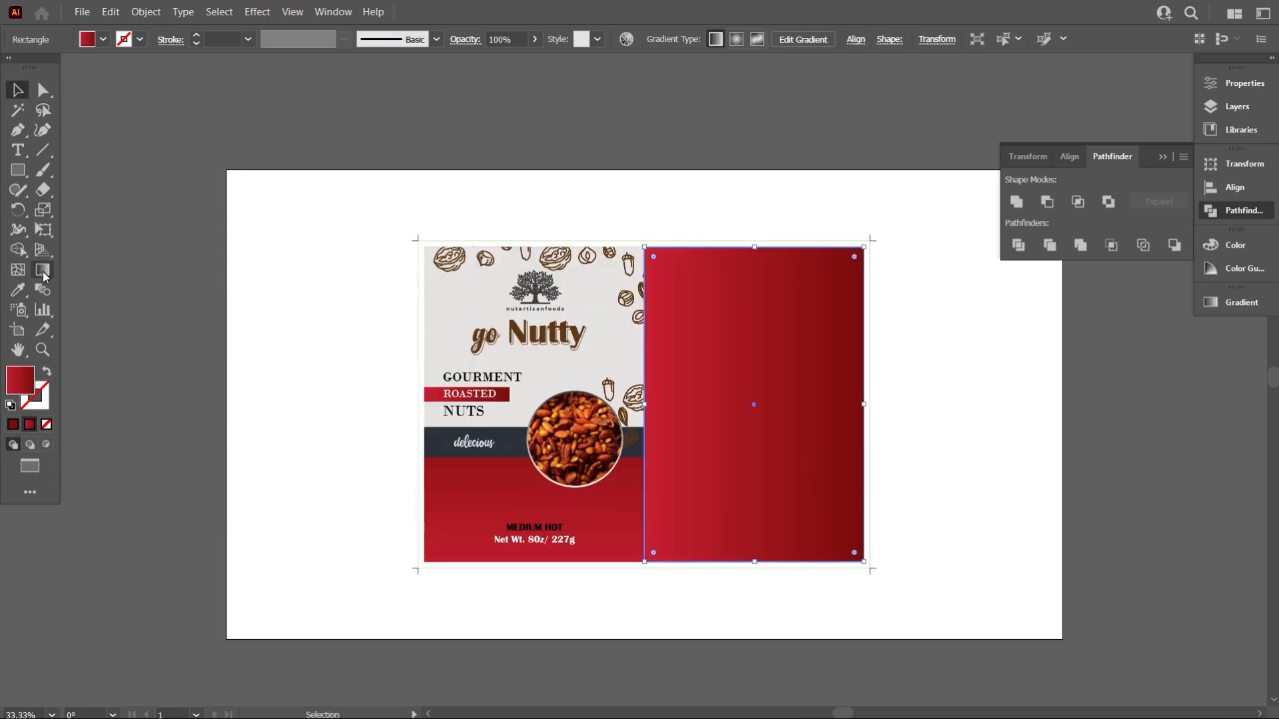
left_click(42, 270)
left_click_drag(758, 244, 749, 565)
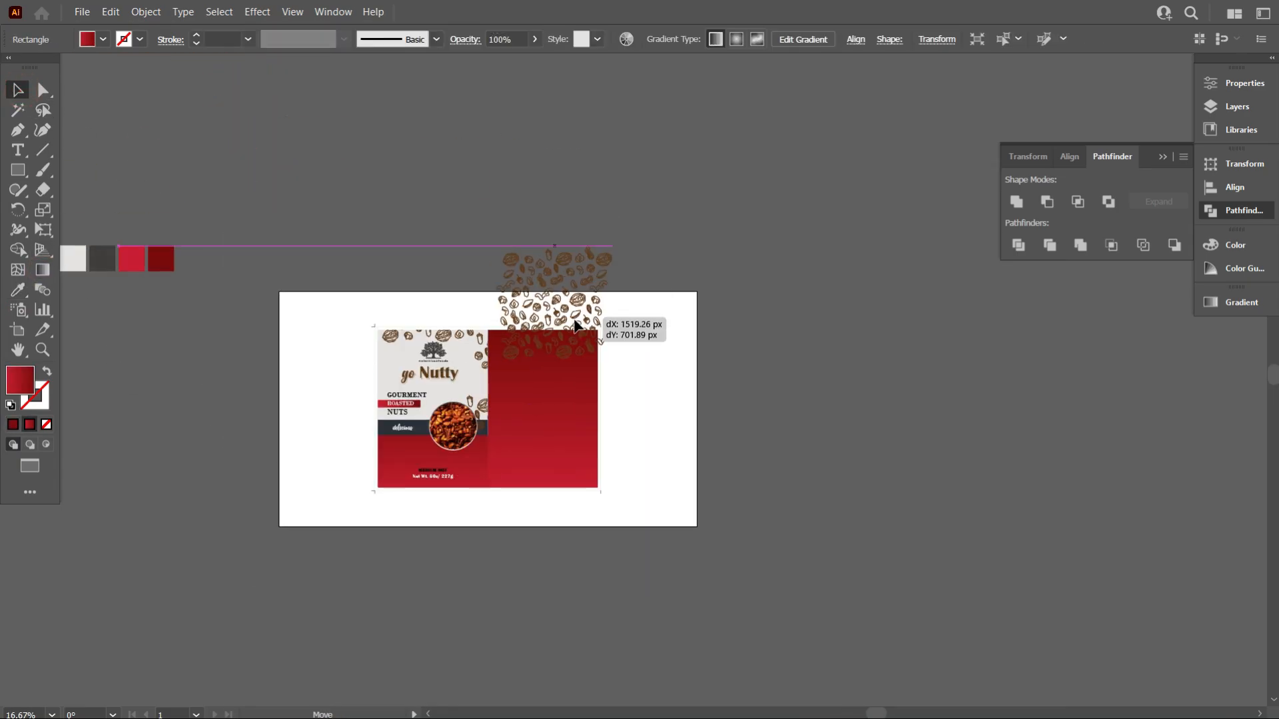
Move the nut drawings over the upper part of the back panel and place a copy of the red rectangle beside the artboard.
scroll(566, 442, "up", 2)
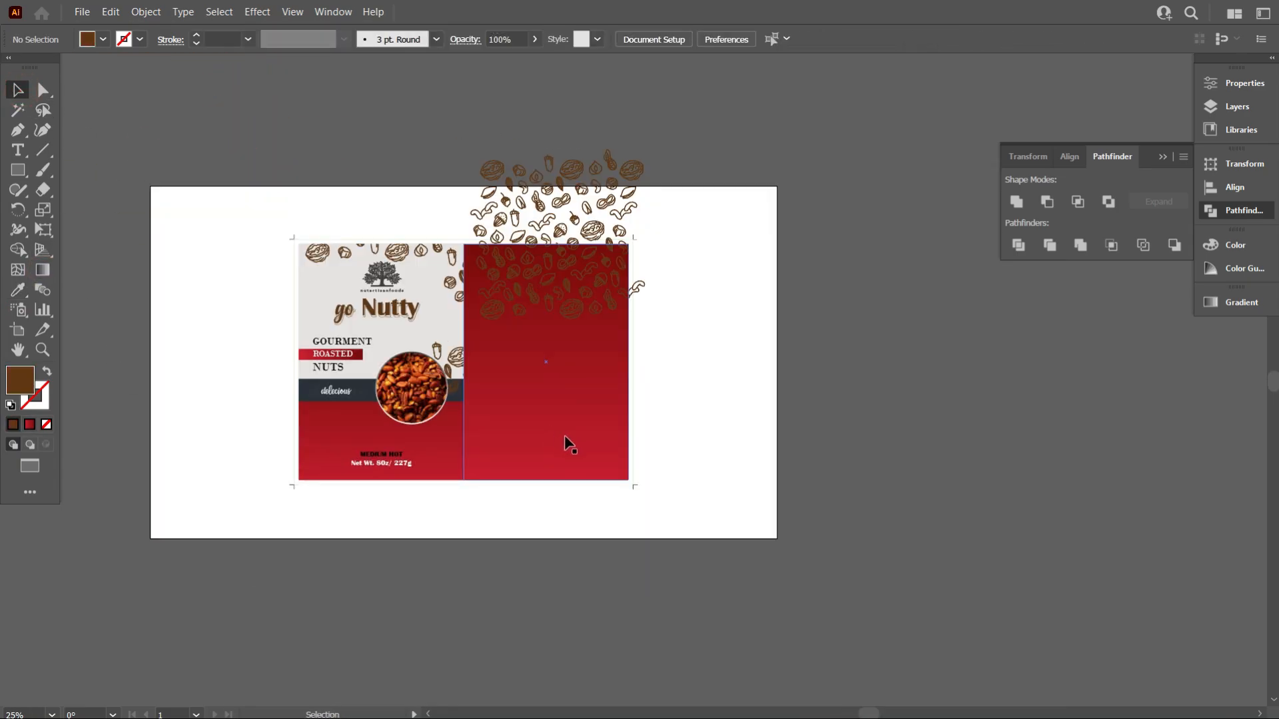
left_click_drag(577, 285, 568, 281)
left_click(609, 390)
left_click_drag(609, 390, 1214, 488)
Clip the nut drawings to the back panel rectangle with a clipping mask.
left_click_drag(753, 333, 599, 246)
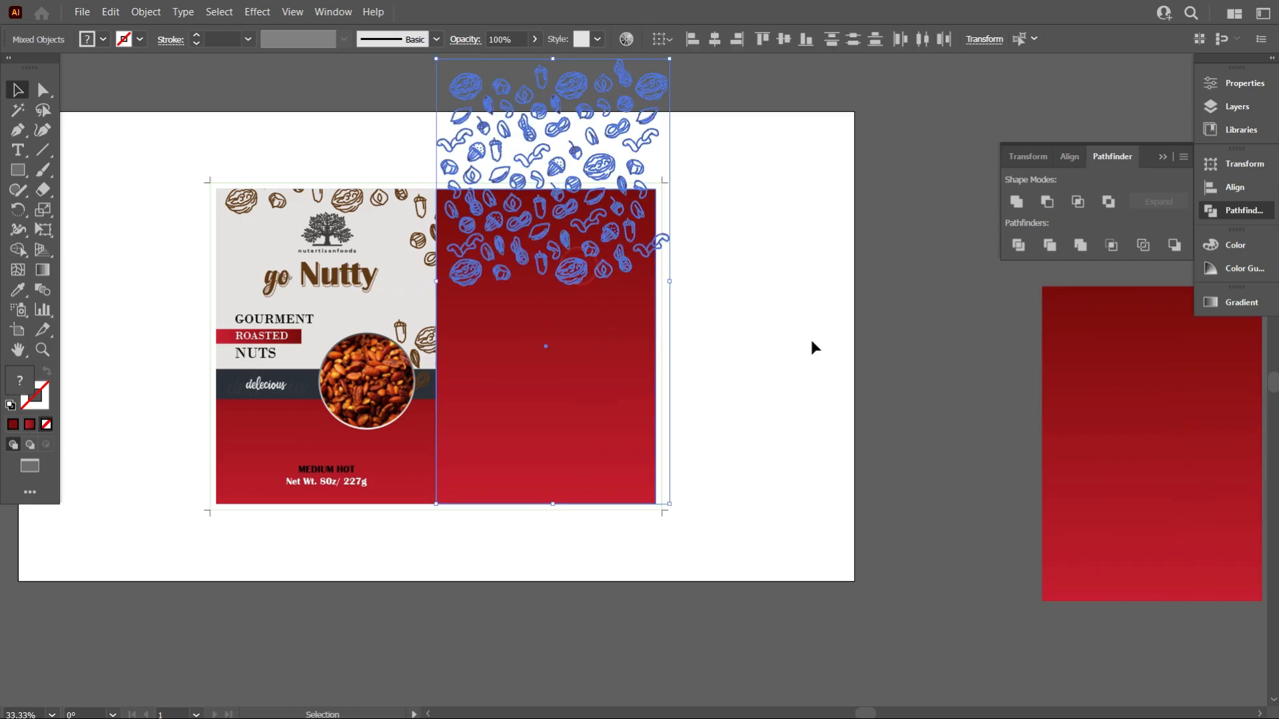
left_click(813, 343)
right_click(628, 303)
mouse_move(699, 600)
left_click(886, 601)
left_click_drag(733, 240, 573, 152)
right_click(563, 166)
left_click(623, 304)
Move the spare red rectangle back onto the back panel and bring a pasted copy to the front, above the clipped nut drawings.
left_click_drag(1153, 454, 548, 355)
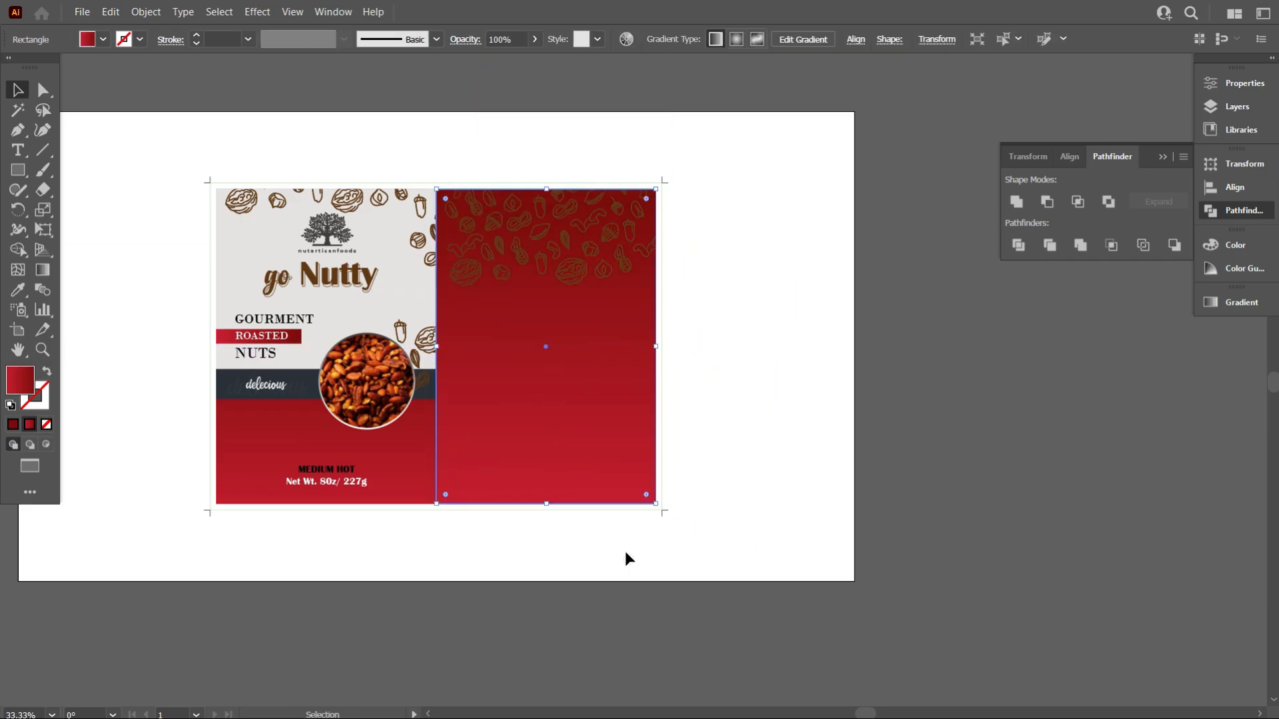
scroll(568, 346, "up", 2)
scroll(794, 386, "down", 2)
left_click(794, 384)
left_click(746, 403)
key("ctrl+f")
right_click(694, 303)
mouse_move(766, 601)
left_click(895, 601)
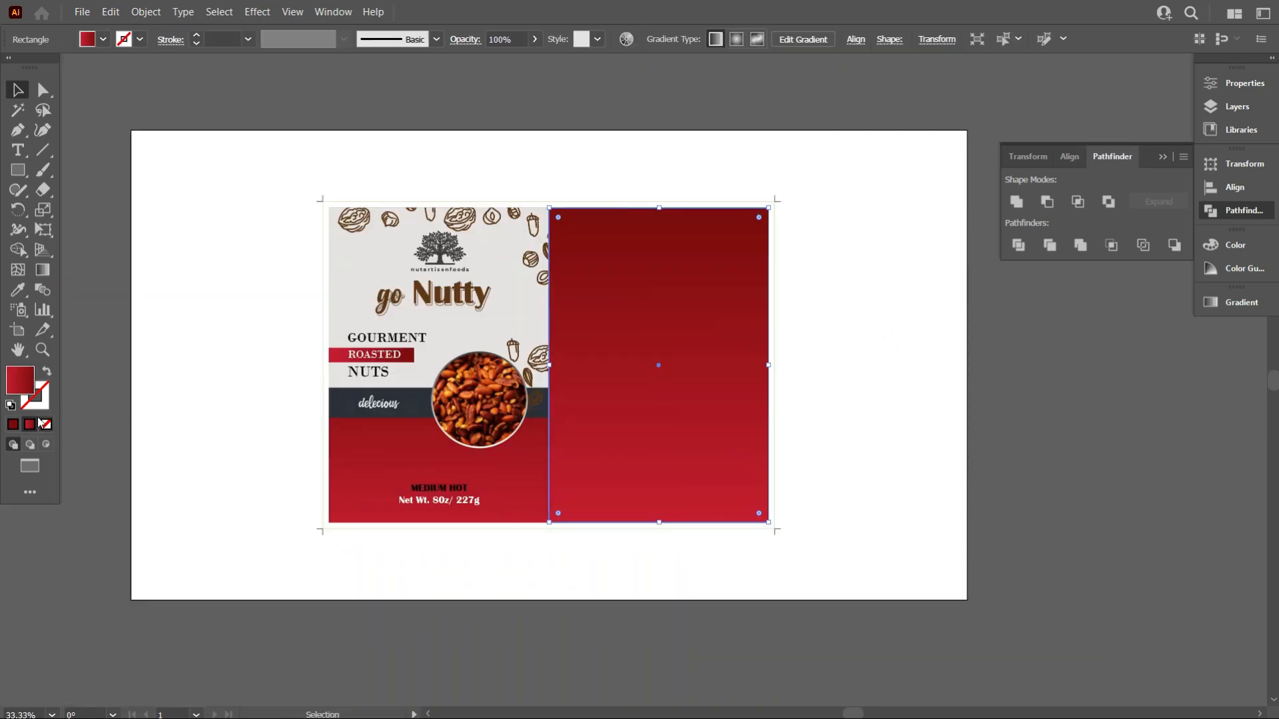
Set the dark red gradient stop of the top back panel rectangle to 50% opacity.
left_click(1236, 303)
left_click(1160, 454)
left_click(1105, 470)
scroll(1106, 471, "down", 5)
Redirect the rectangle's gradient vertically so its semi-transparent dark red end lies over the nut drawings at the panel's upper edge.
left_click(42, 270)
left_click_drag(663, 208, 658, 363)
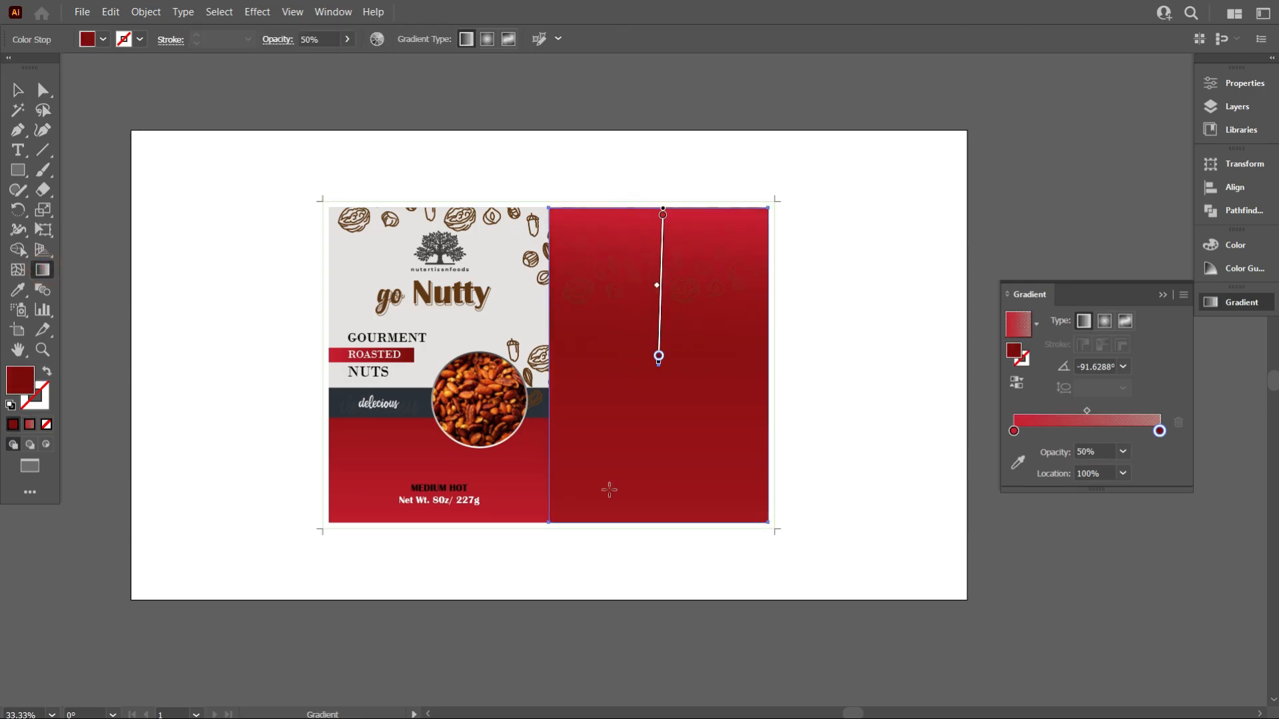
left_click_drag(626, 472, 633, 199)
left_click_drag(657, 339, 651, 145)
left_click_drag(636, 525, 632, 148)
left_click(18, 90)
left_click(826, 580)
scroll(826, 580, "down", 3)
scroll(780, 596, "up", 2)
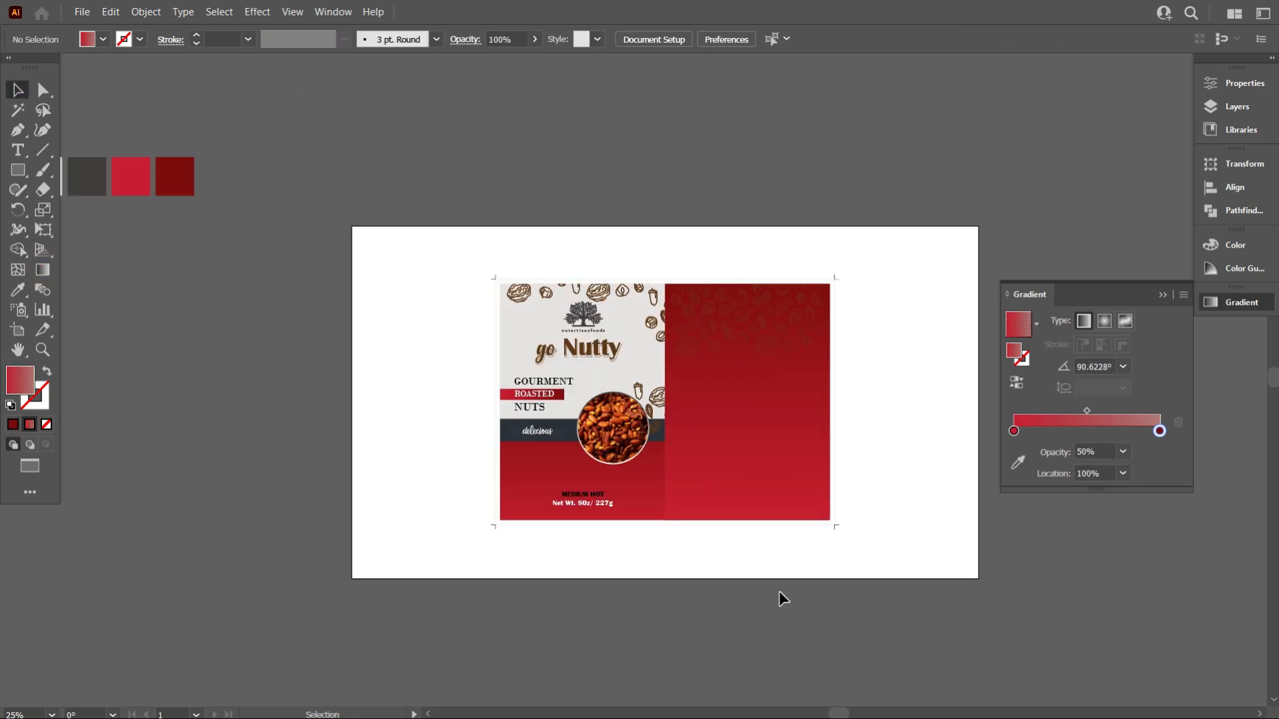
Group the logo, nutrition table, text blocks, barcode and web address prepared for the back panel.
scroll(590, 493, "down", 2)
left_click(246, 446)
scroll(174, 537, "up", 2)
left_click_drag(393, 483, 214, 205)
key("ctrl+g")
scroll(267, 339, "down", 1)
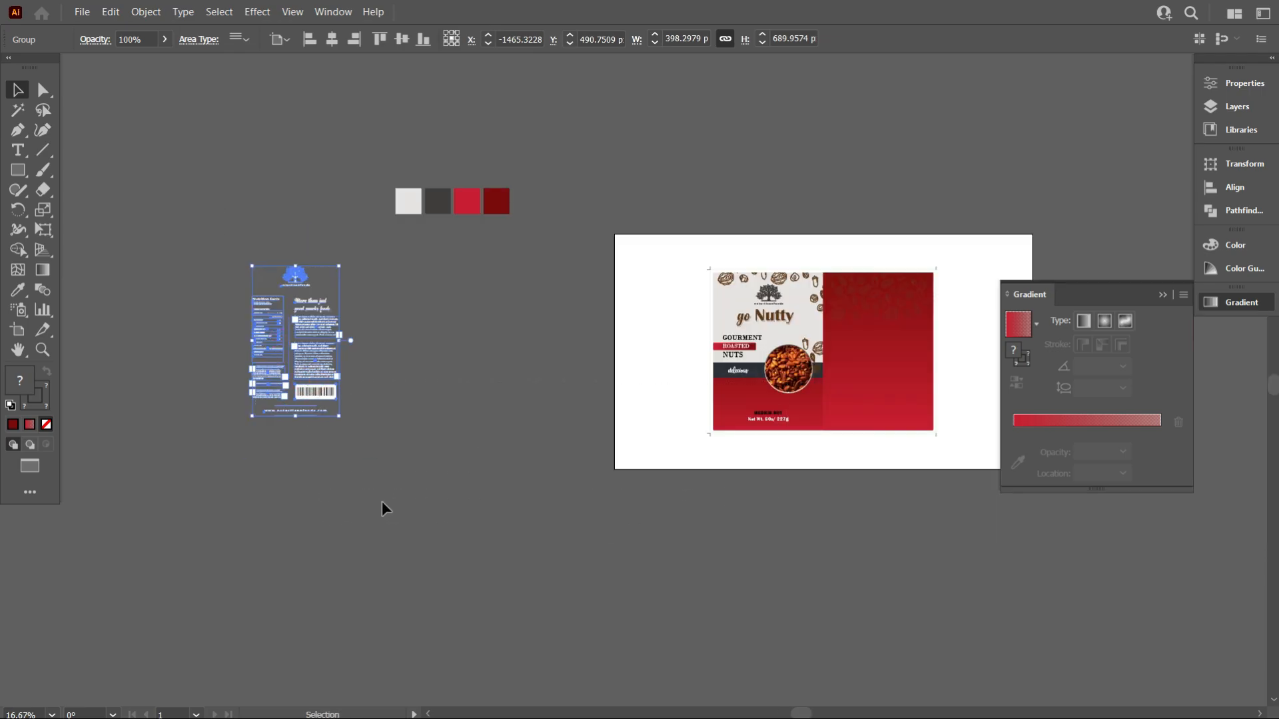
Move the content group onto the red back panel and scale it proportionally to about 360 by 624 px.
left_click_drag(324, 389, 907, 398)
right_click(907, 398)
left_click(766, 319)
left_click(982, 439)
scroll(992, 436, "up", 3)
scroll(905, 522, "up", 3)
left_click(651, 200)
left_click_drag(645, 147, 646, 193)
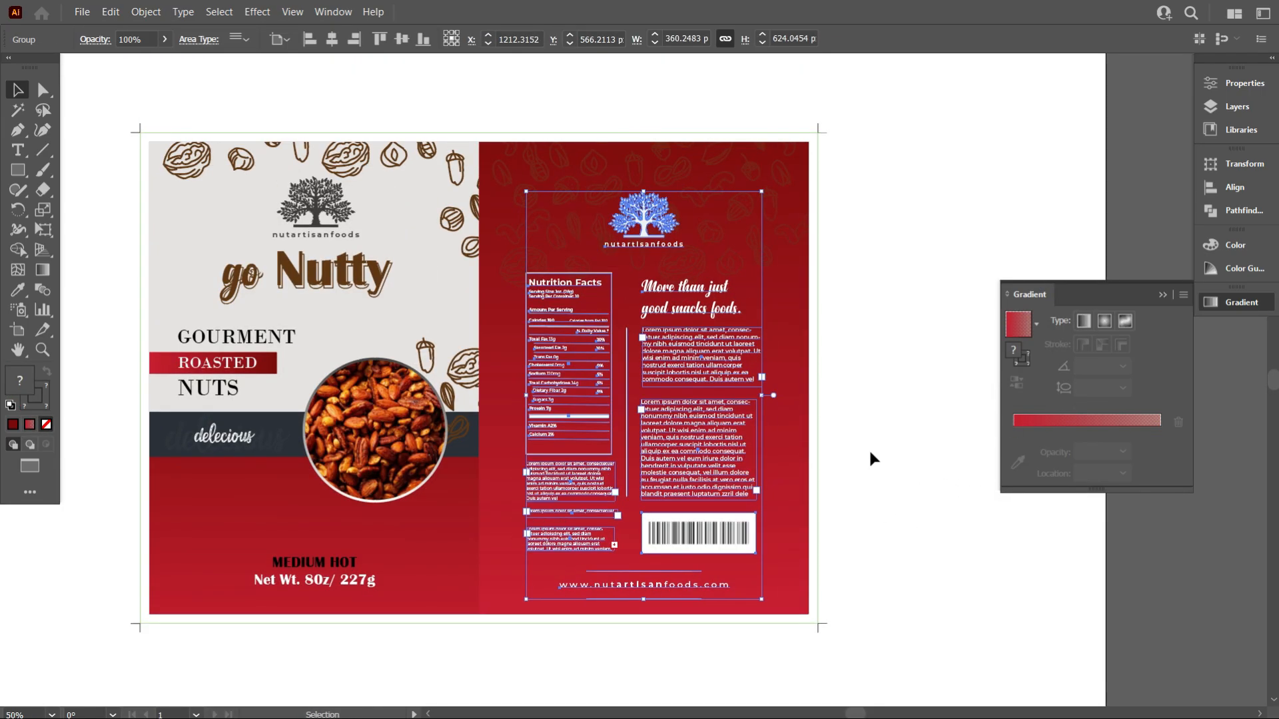
left_click(873, 459)
Nudge the content group ten steps up and five steps to the right on the back panel.
scroll(873, 459, "down", 3)
scroll(781, 466, "up", 5)
left_click(784, 460)
key("Up")
key("Up")
key("Up")
key("Up")
key("Up")
key("Up")
key("Up")
key("Up")
key("Up")
key("Up")
key("Right")
key("Right")
key("Right")
key("Right")
key("Right")
scroll(765, 357, "down", 4)
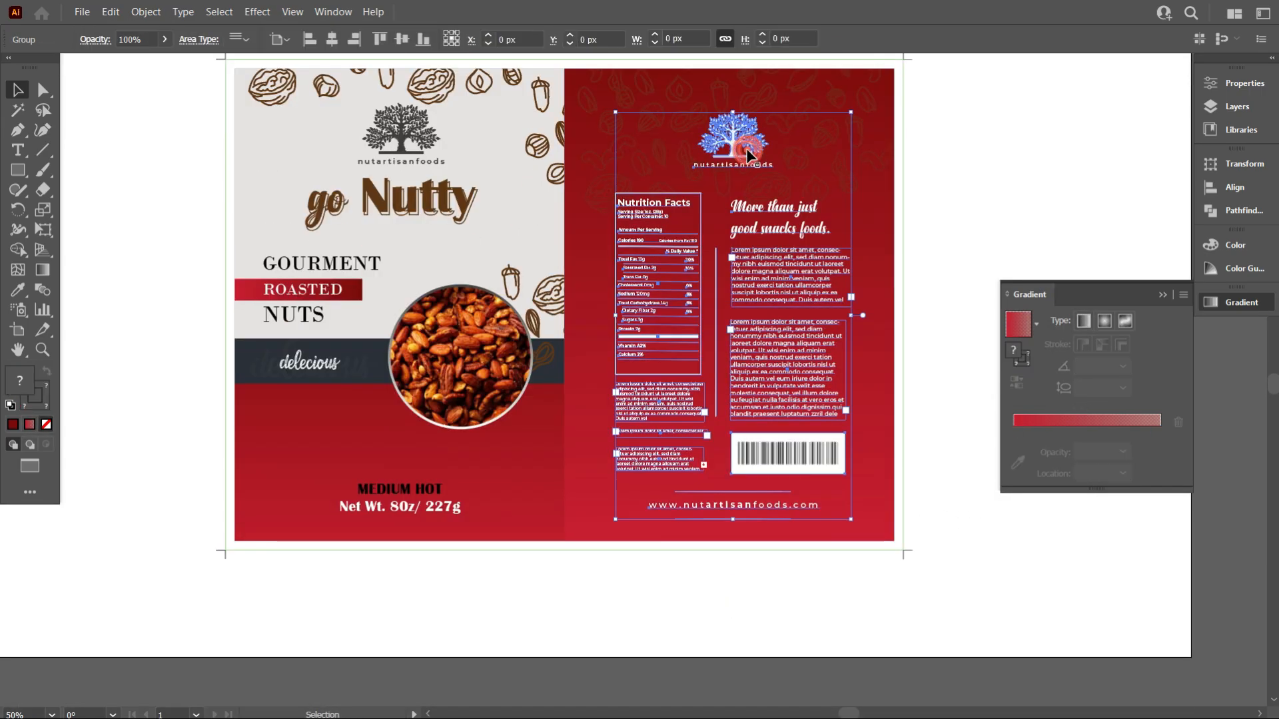
Centre the content group horizontally on the red back panel.
left_click(749, 162, "shift")
left_click(363, 40)
left_click(767, 618)
Try to adjust the side edges of the red back panel rectangle.
left_click_drag(899, 541, 943, 543)
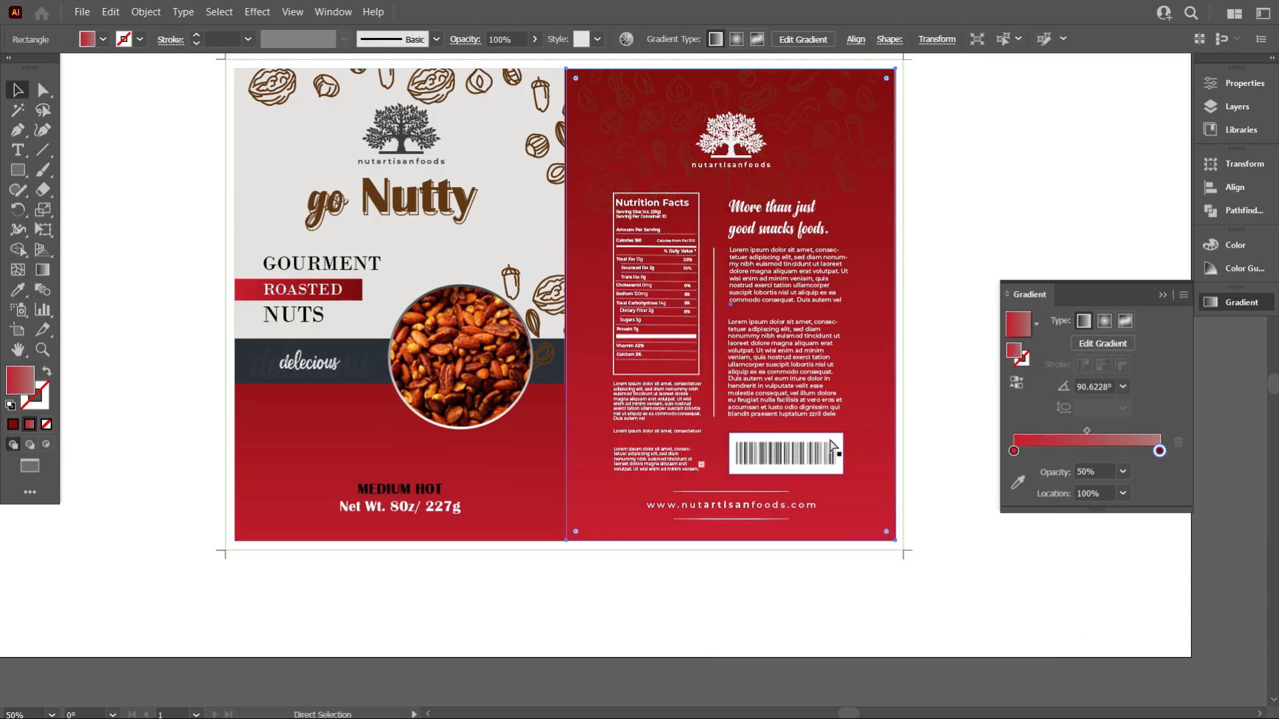
scroll(588, 493, "up", 3)
left_click_drag(588, 494, 614, 494)
scroll(590, 494, "down", 2)
left_click(591, 562)
scroll(590, 562, "down", 1)
key("ctrl+z")
key("ctrl+z")
key("ctrl+z")
scroll(840, 581, "down", 1)
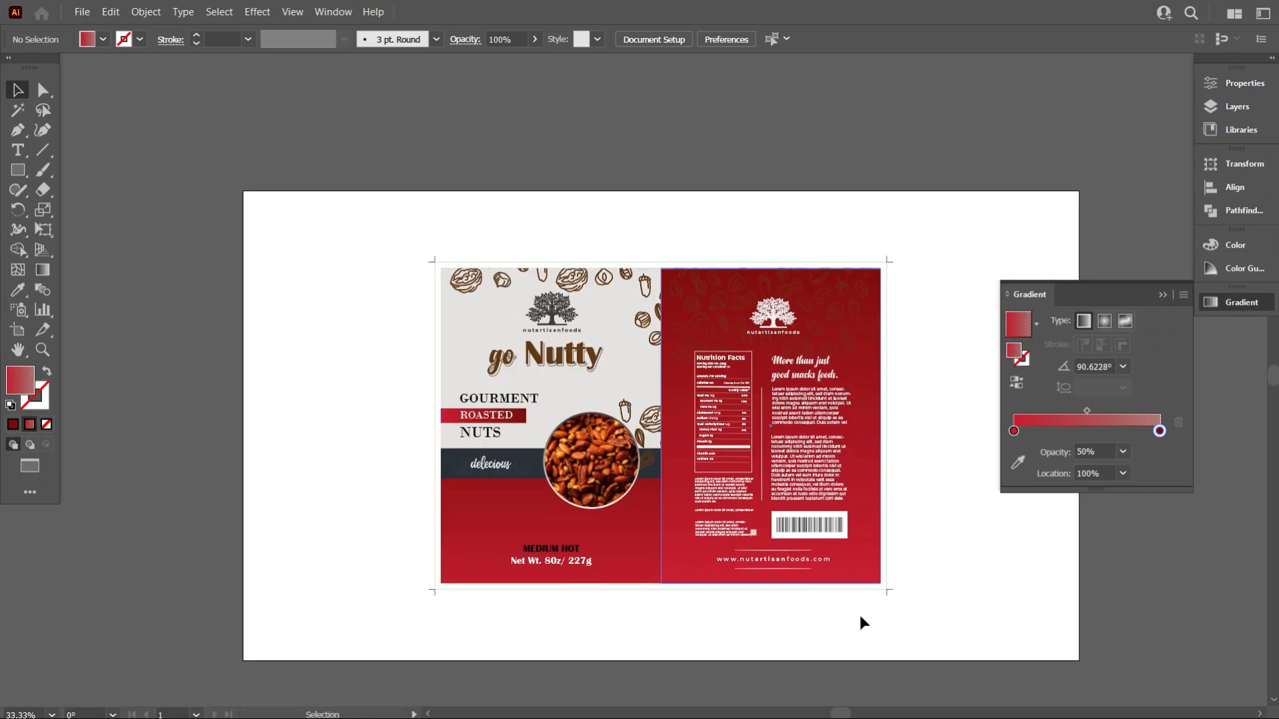
Examine the complete pouch layout, comparing the front panel with the red back panel.
left_click(862, 622)
scroll(735, 616, "down", 1)
scroll(817, 601, "up", 1)
scroll(817, 600, "down", 1)
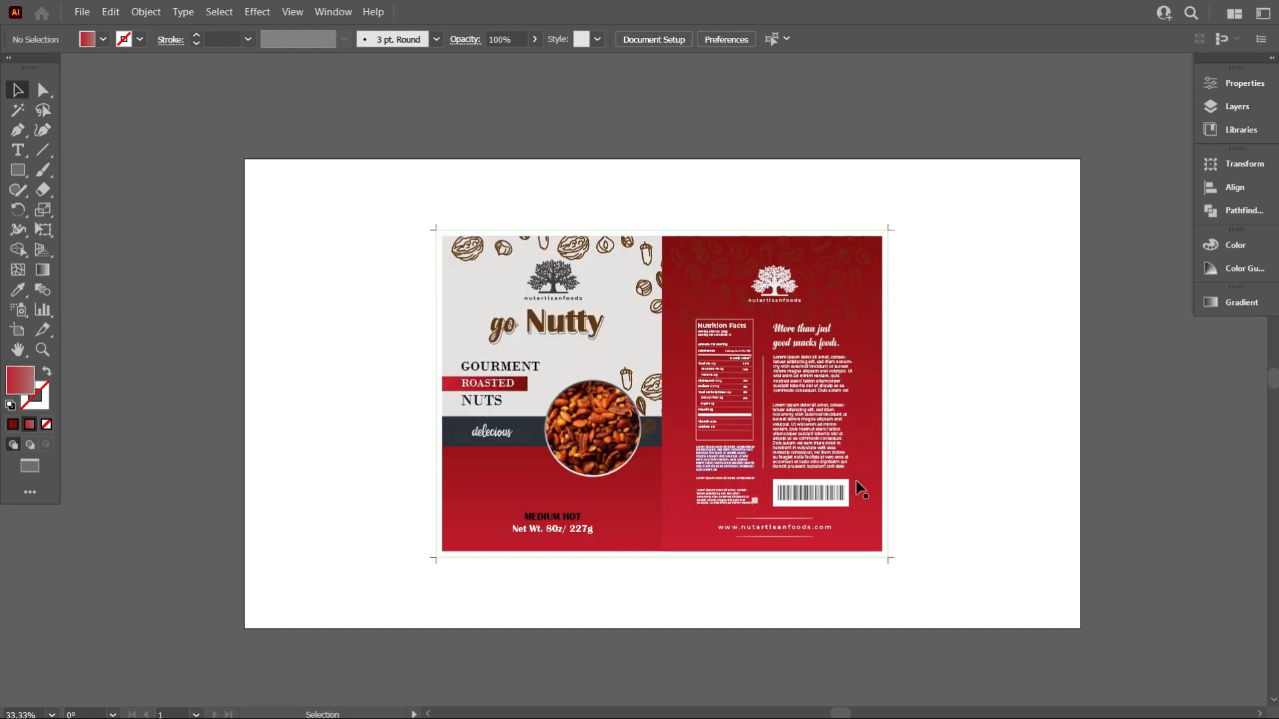
scroll(773, 596, "down", 2)
scroll(773, 595, "up", 1)
scroll(781, 592, "up", 4)
scroll(781, 591, "down", 1)
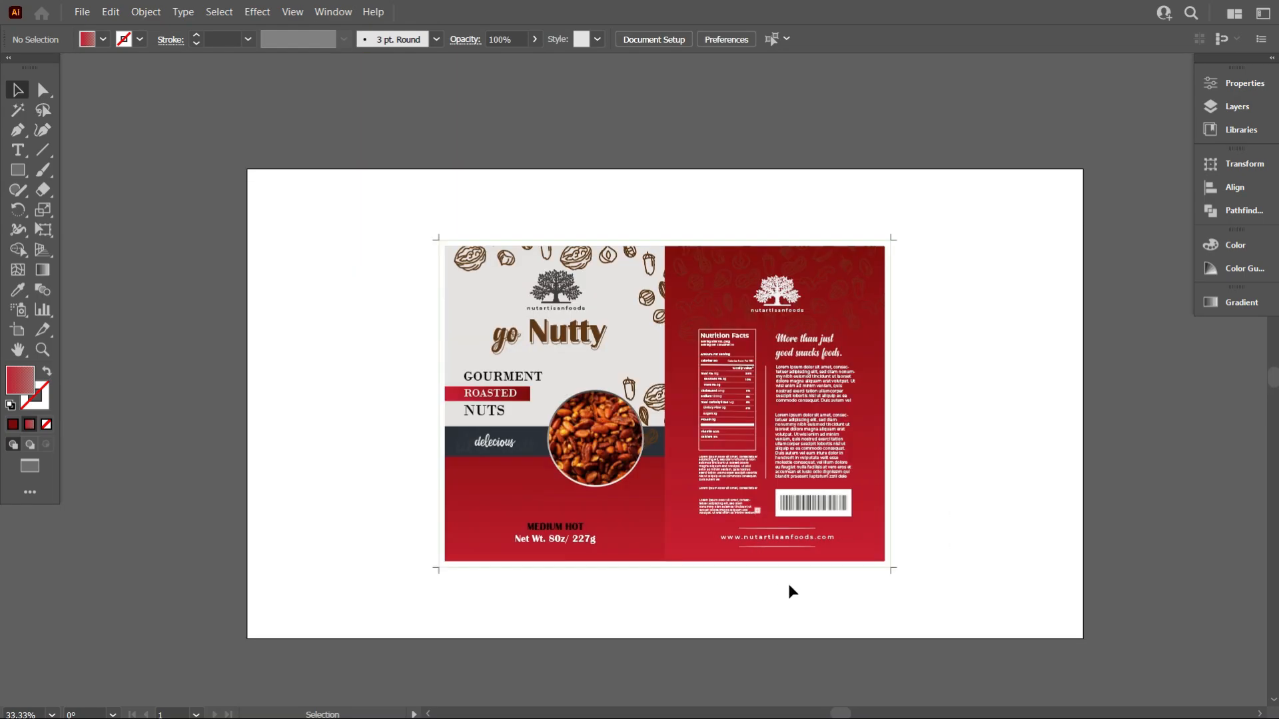
scroll(788, 591, "down", 1)
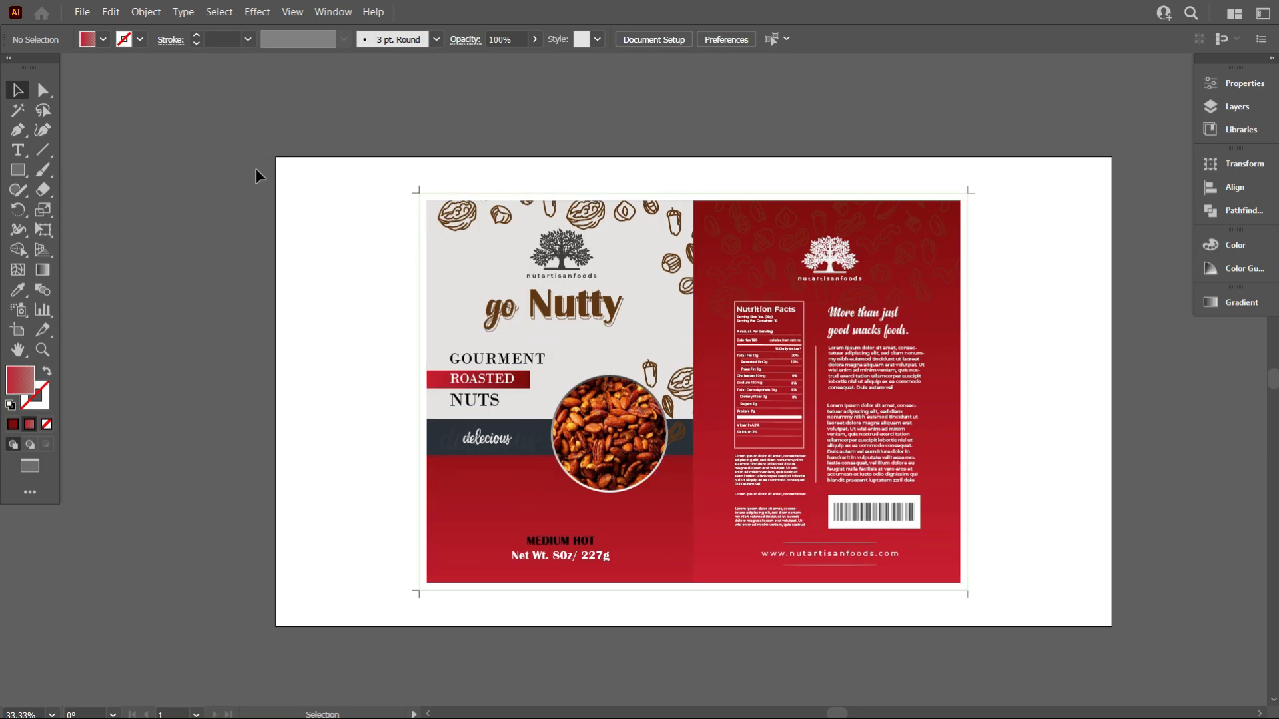
Export the finished pouch layout as an image file.
left_click(85, 15)
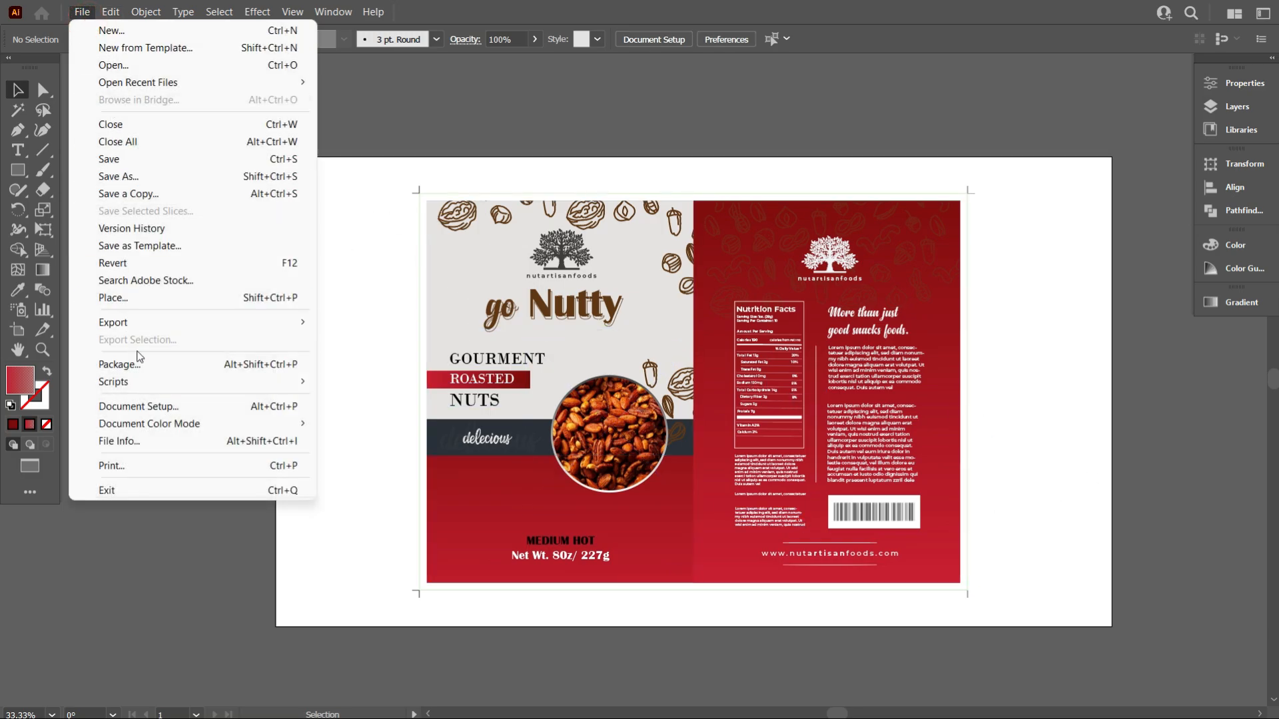
mouse_move(162, 325)
left_click(373, 335)
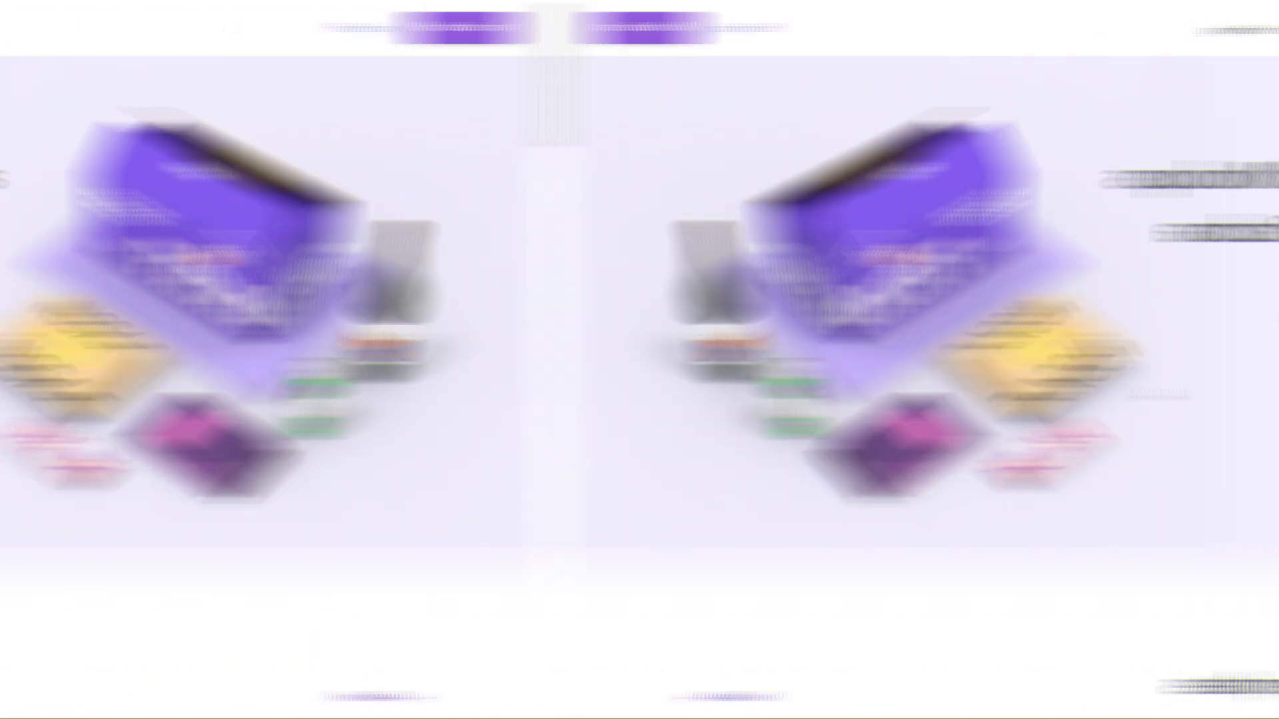
Switch to Pacdora, open the Untitled design from the workbench and rotate its blank pouch mockup.
scroll(1098, 378, "down", 4)
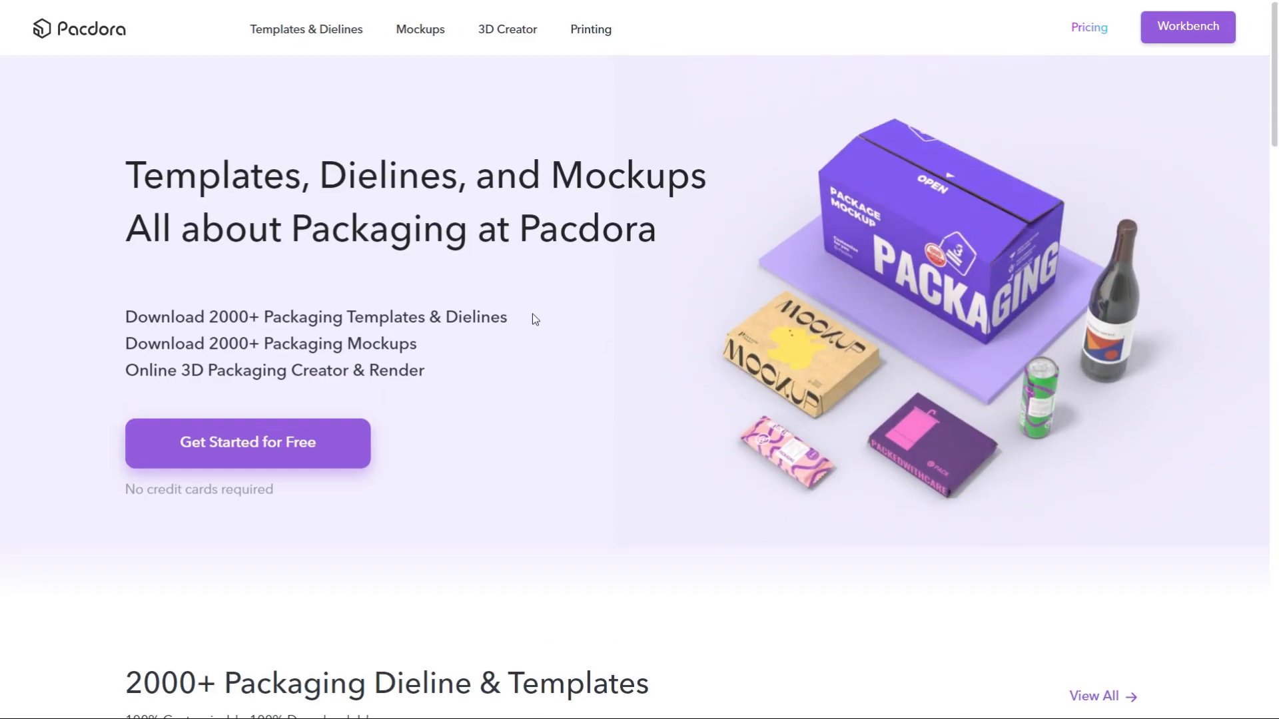
left_click(1192, 35)
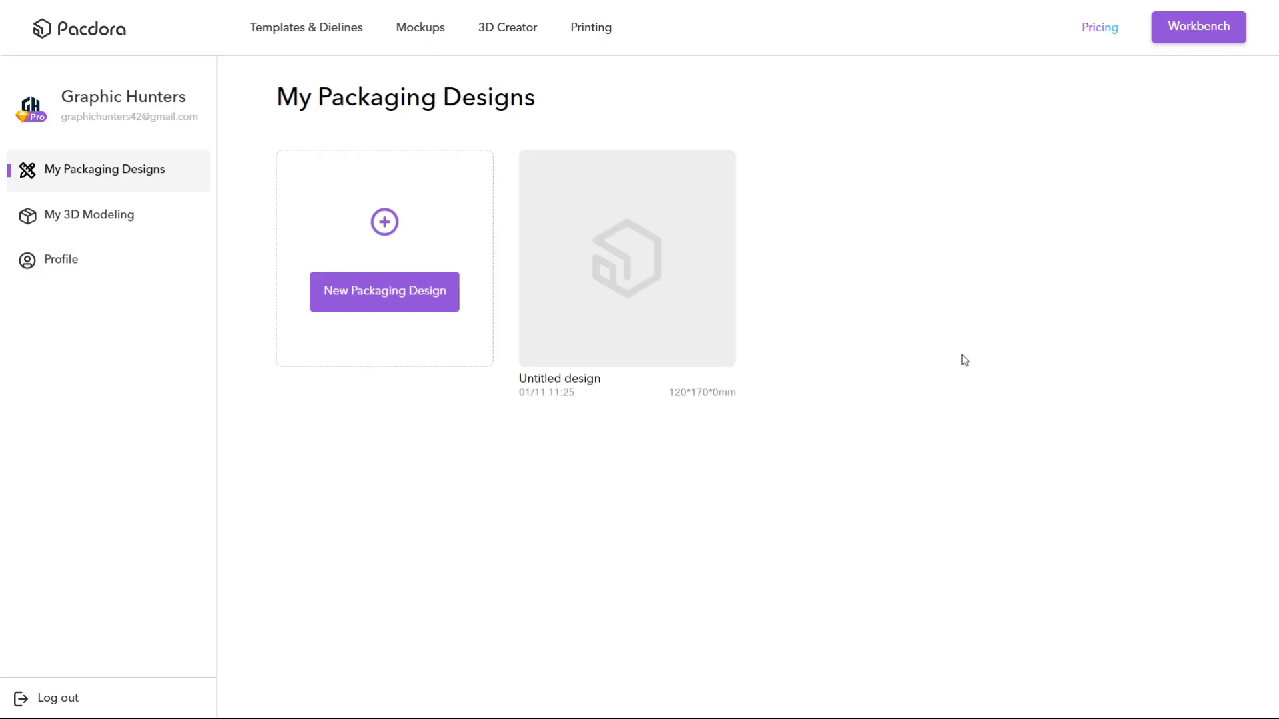
mouse_move(674, 309)
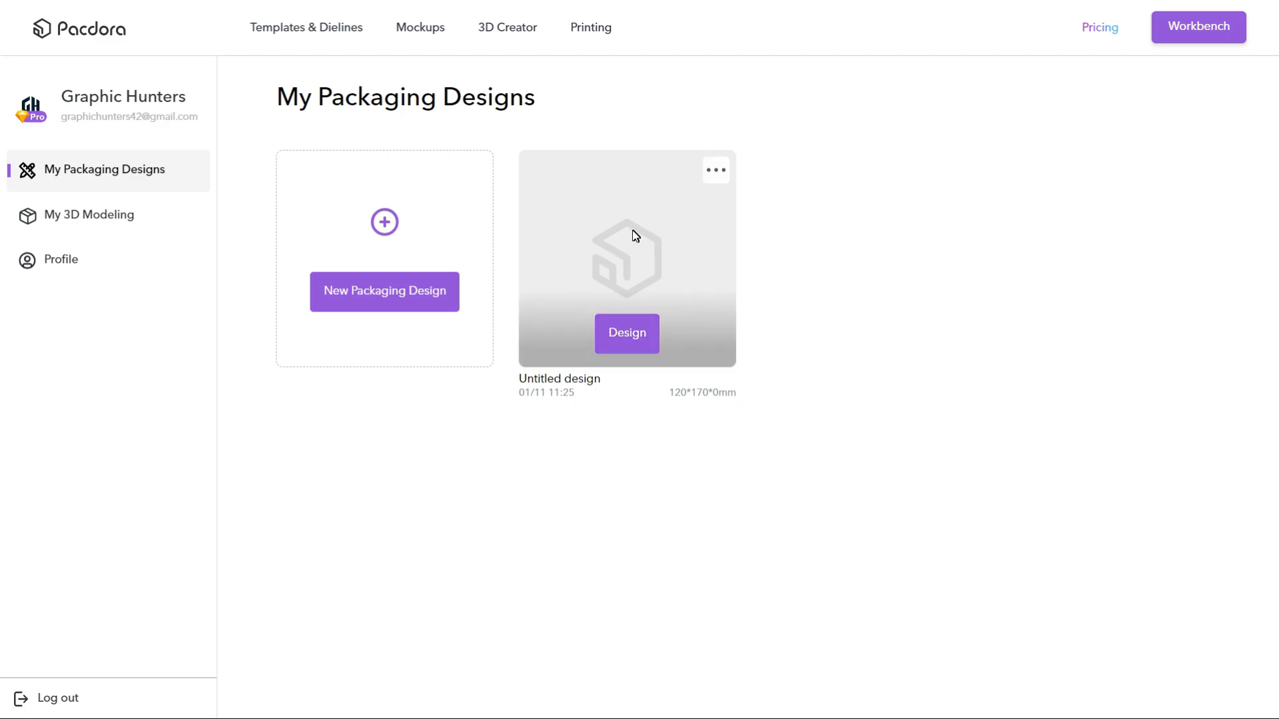
left_click(624, 335)
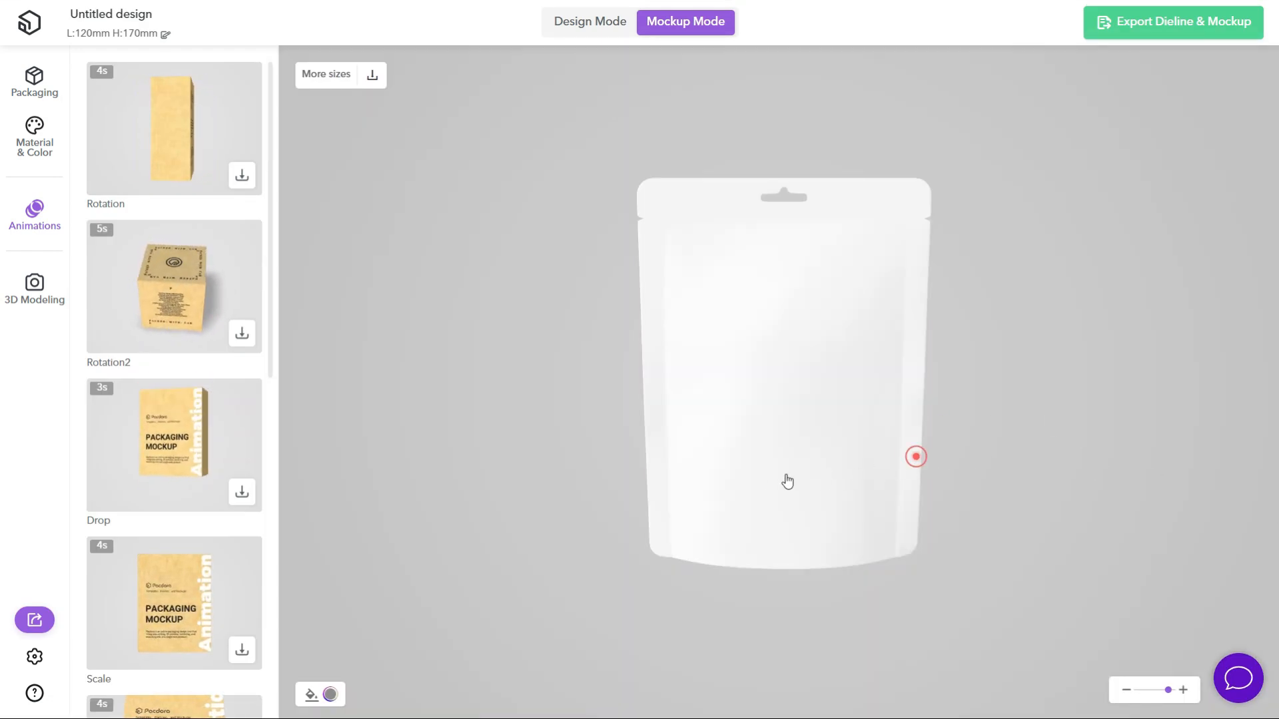
left_click_drag(569, 403, 822, 470)
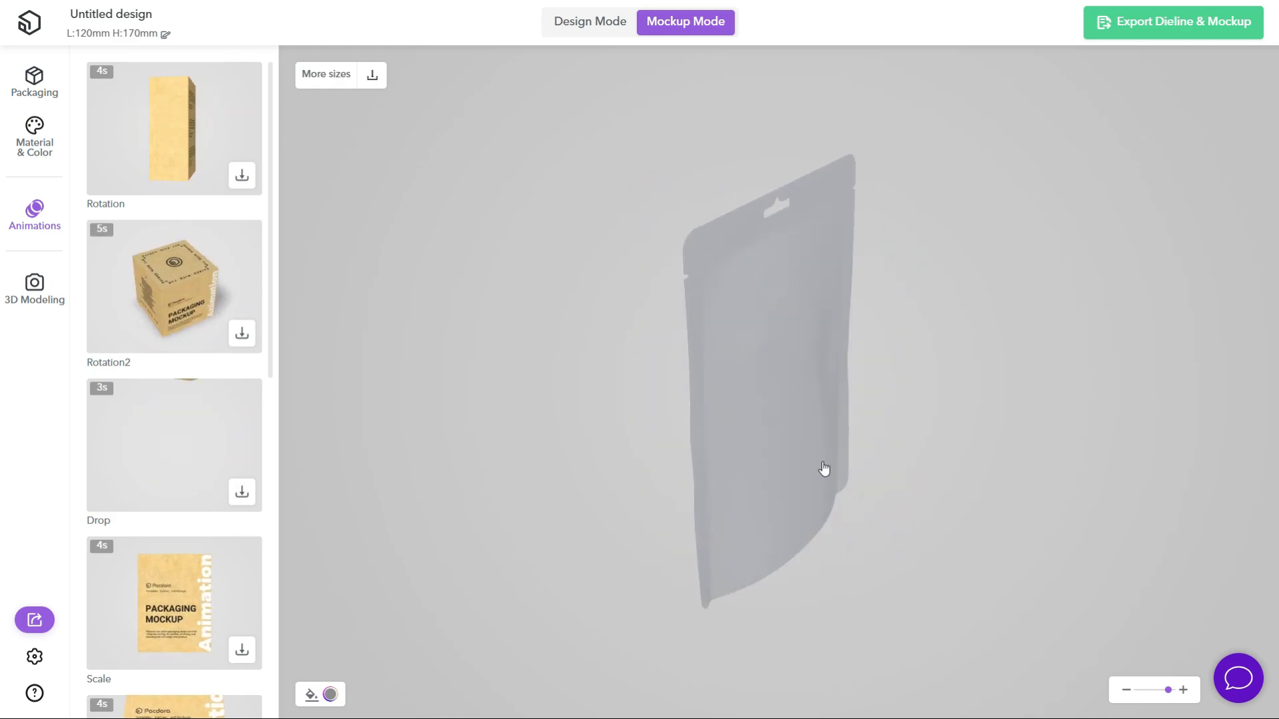
Show the pouch dieline in Design Mode and upload the artwork image 1-01.
left_click(579, 30)
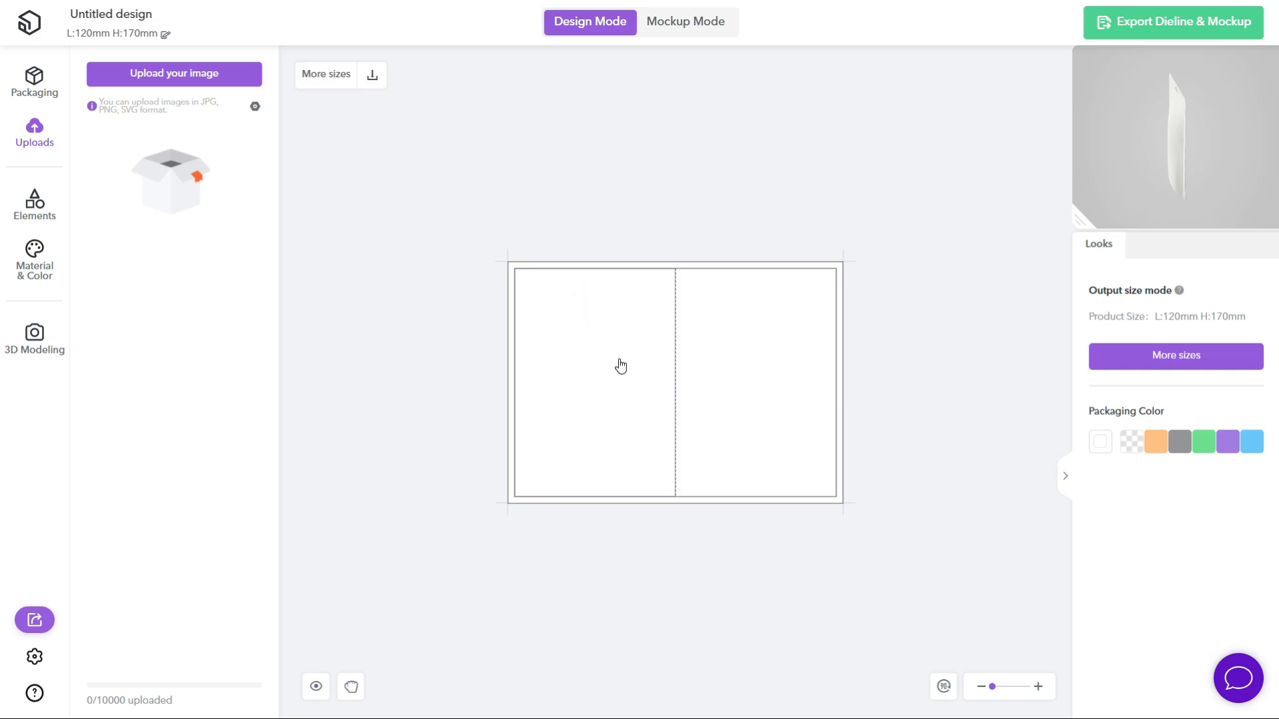
scroll(621, 367, "up", 4)
scroll(625, 365, "down", 5)
scroll(631, 364, "up", 4)
scroll(634, 364, "down", 3)
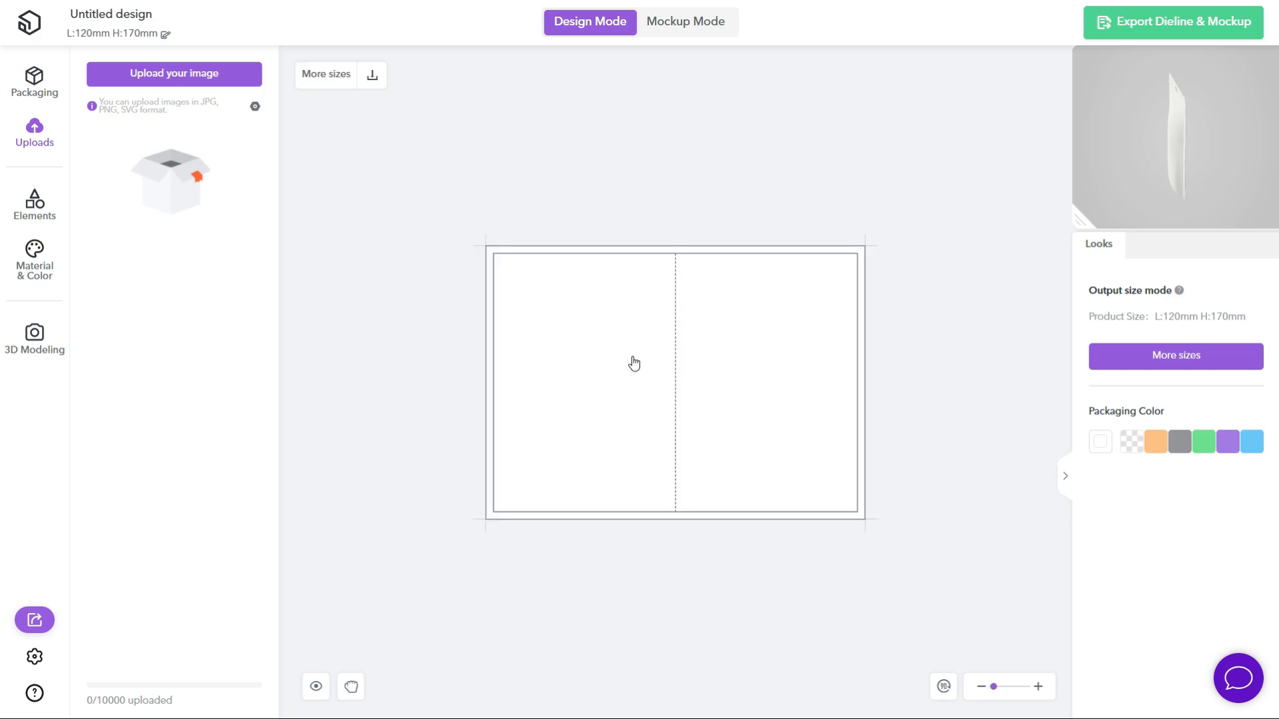
scroll(633, 363, "up", 1)
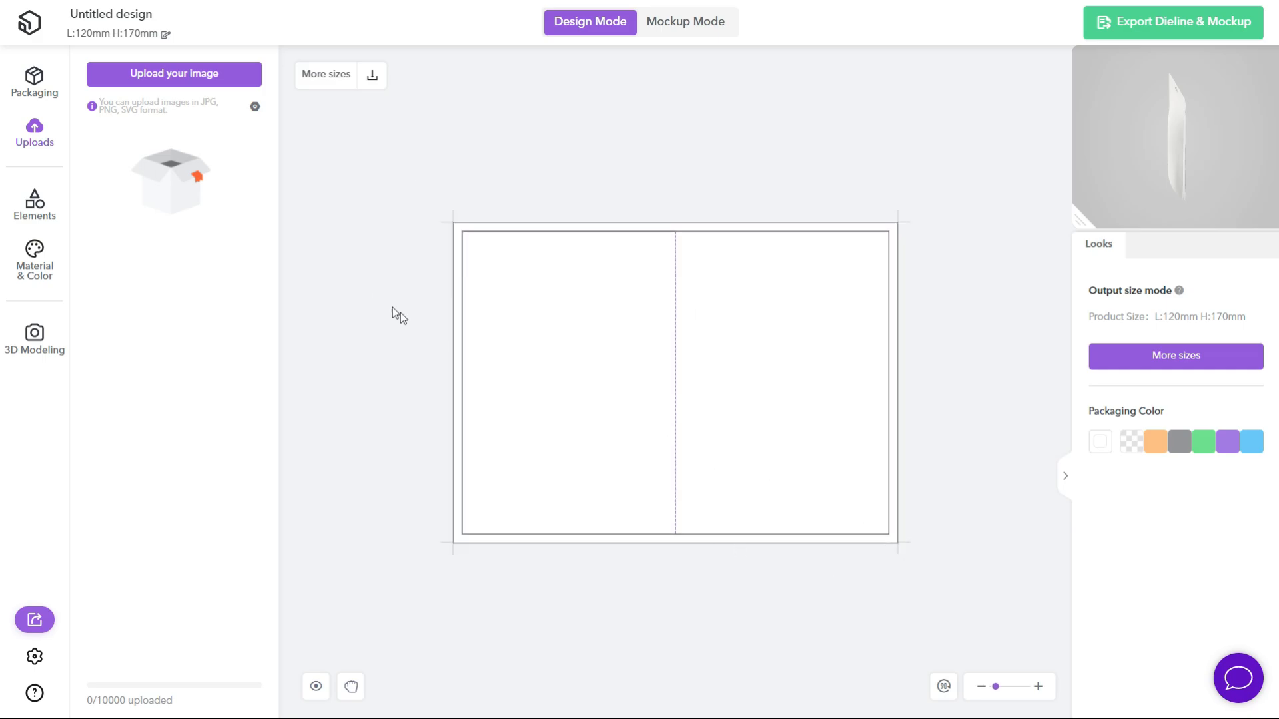
left_click(208, 79)
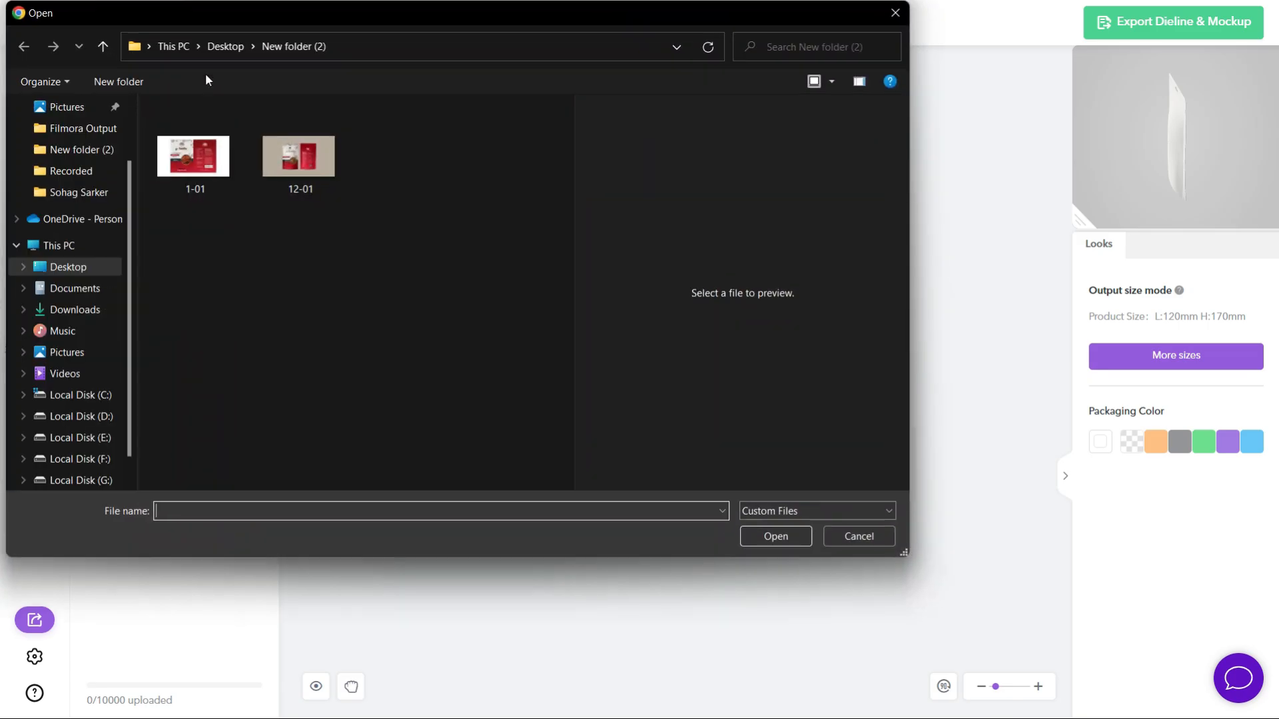
left_click(197, 166)
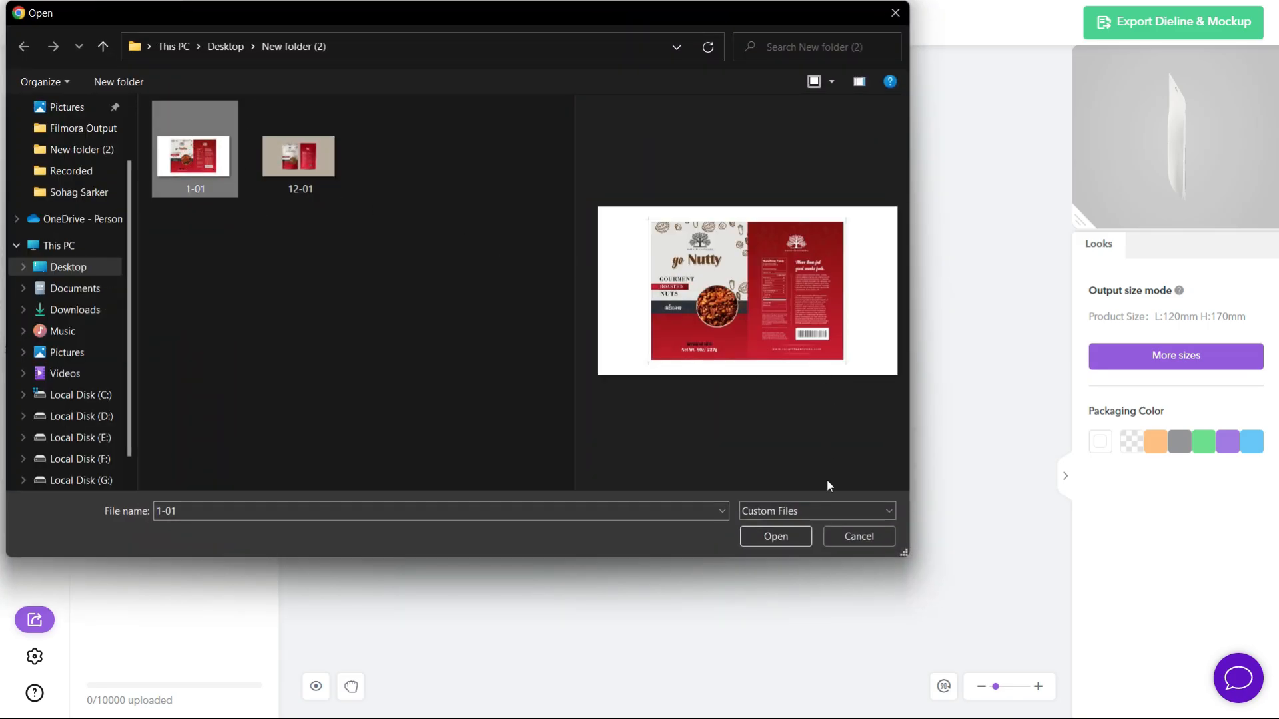
left_click(776, 536)
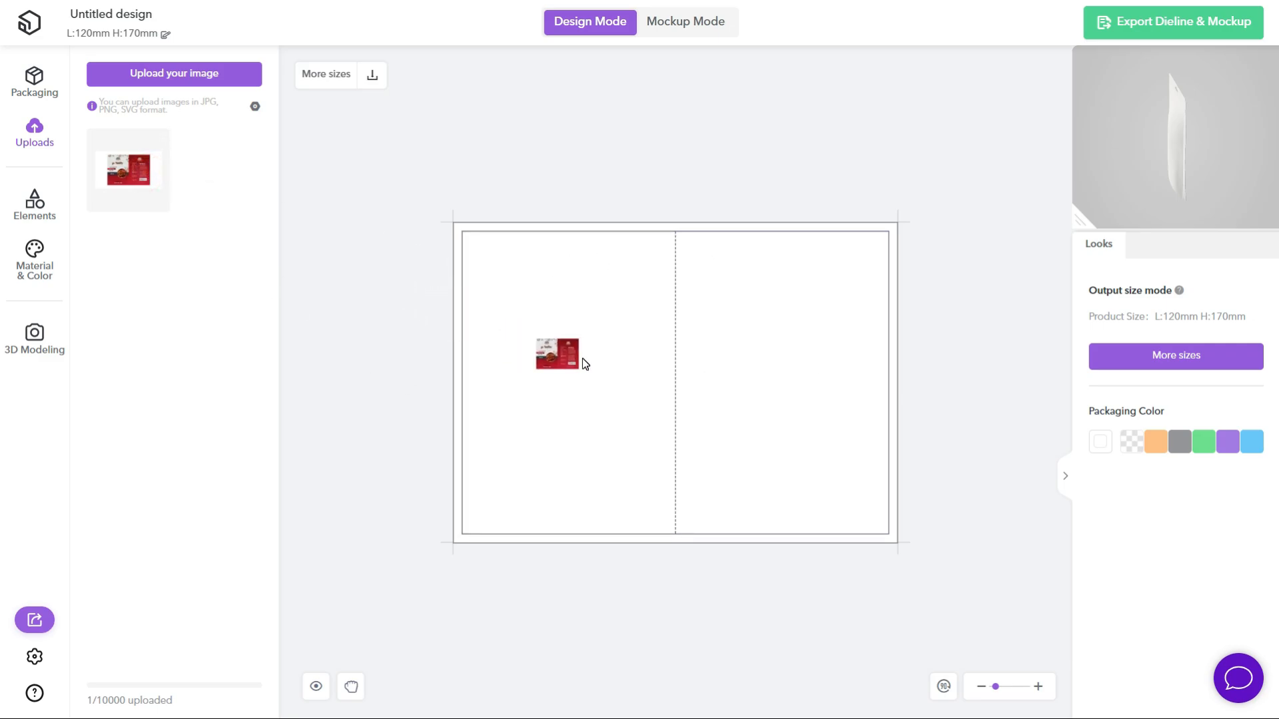
Place the uploaded artwork image on the dieline and shift it toward the dieline's upper left.
left_click_drag(584, 364, 586, 365)
left_click_drag(794, 475, 753, 418)
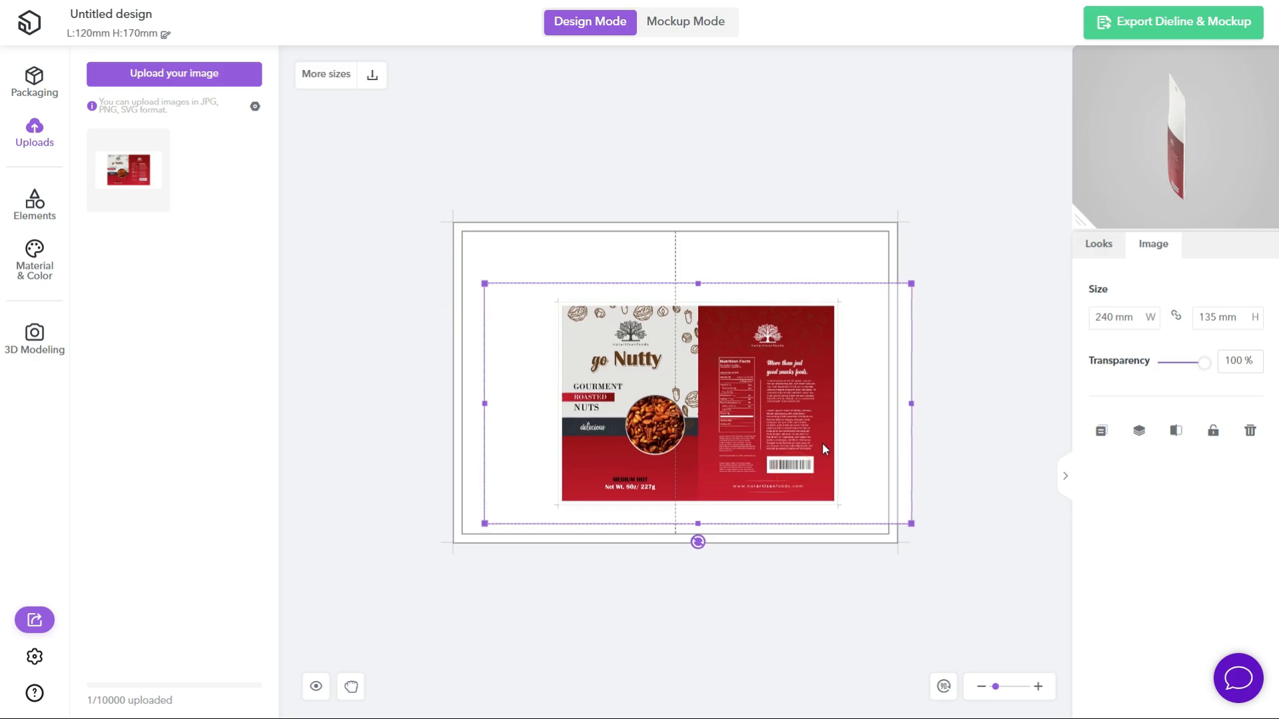
left_click_drag(822, 442, 771, 402)
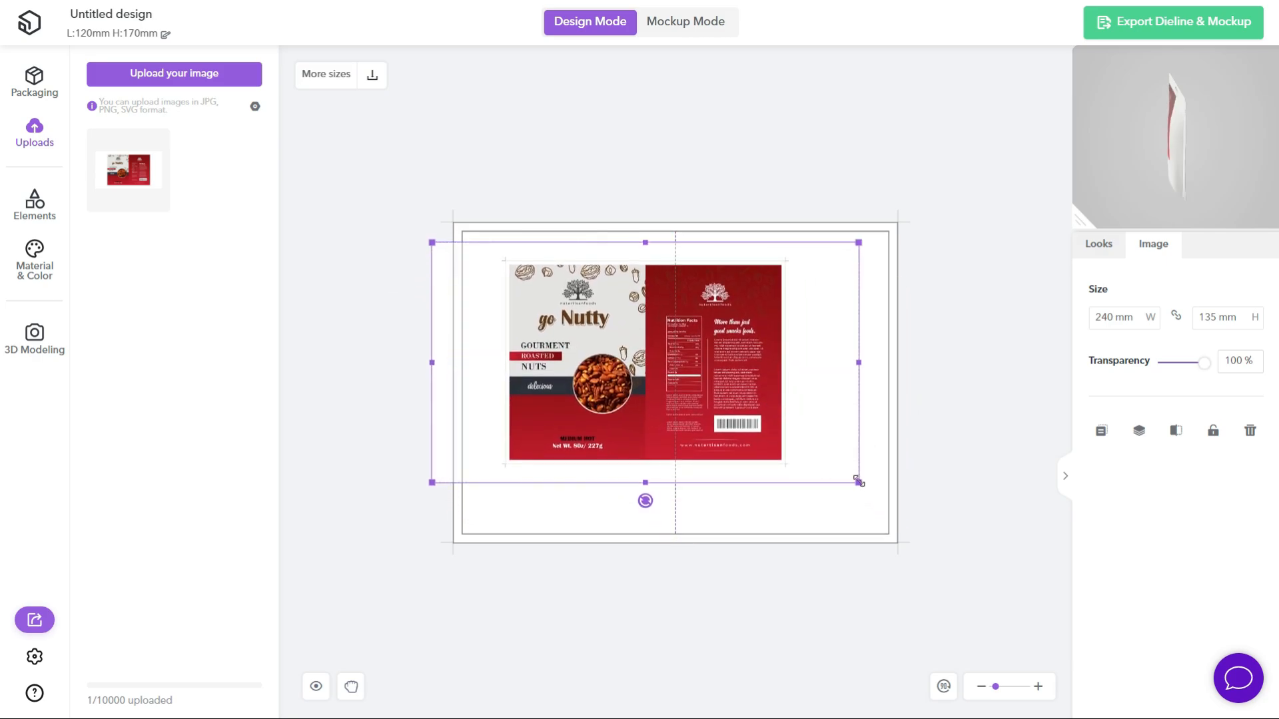
Enlarge the artwork image proportionally to about 381 by 214 mm so its panels match the dieline's size.
left_click_drag(858, 481, 1019, 603)
left_click_drag(795, 477, 750, 451)
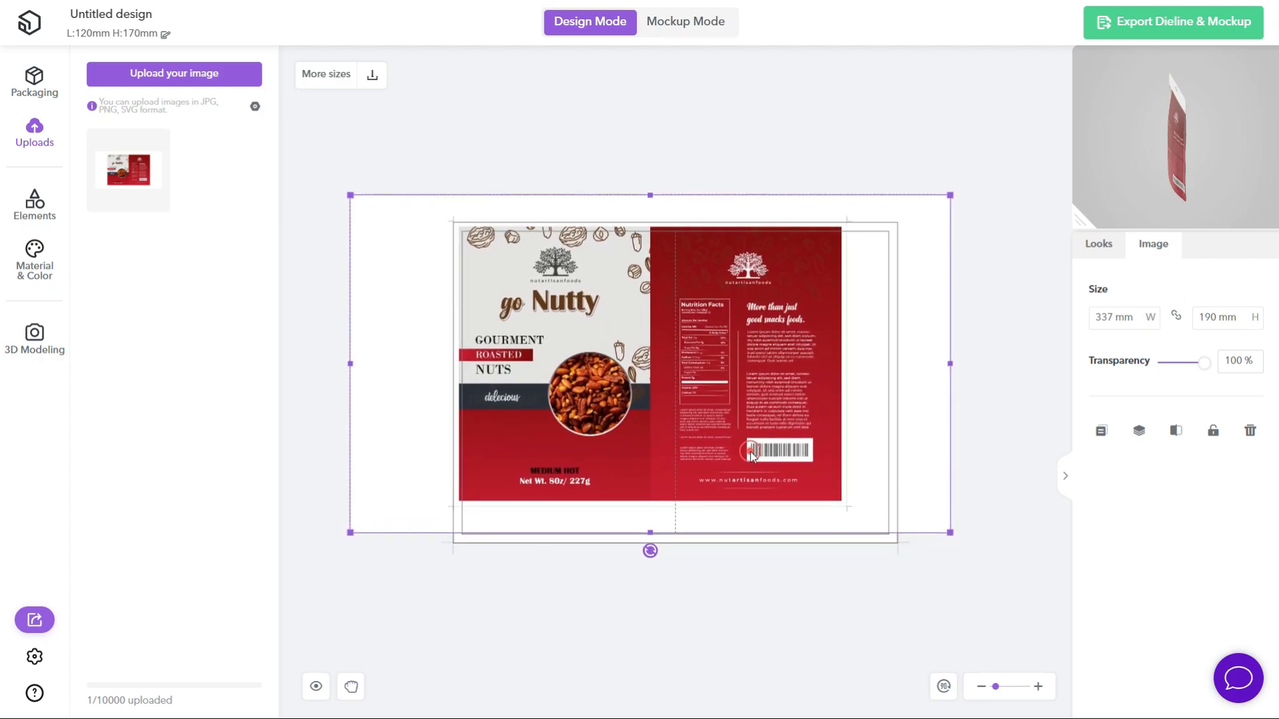
left_click_drag(950, 533, 1027, 597)
Align the artwork image with the dieline so the boundary between front and back panels sits on the centre fold line.
left_click(586, 136)
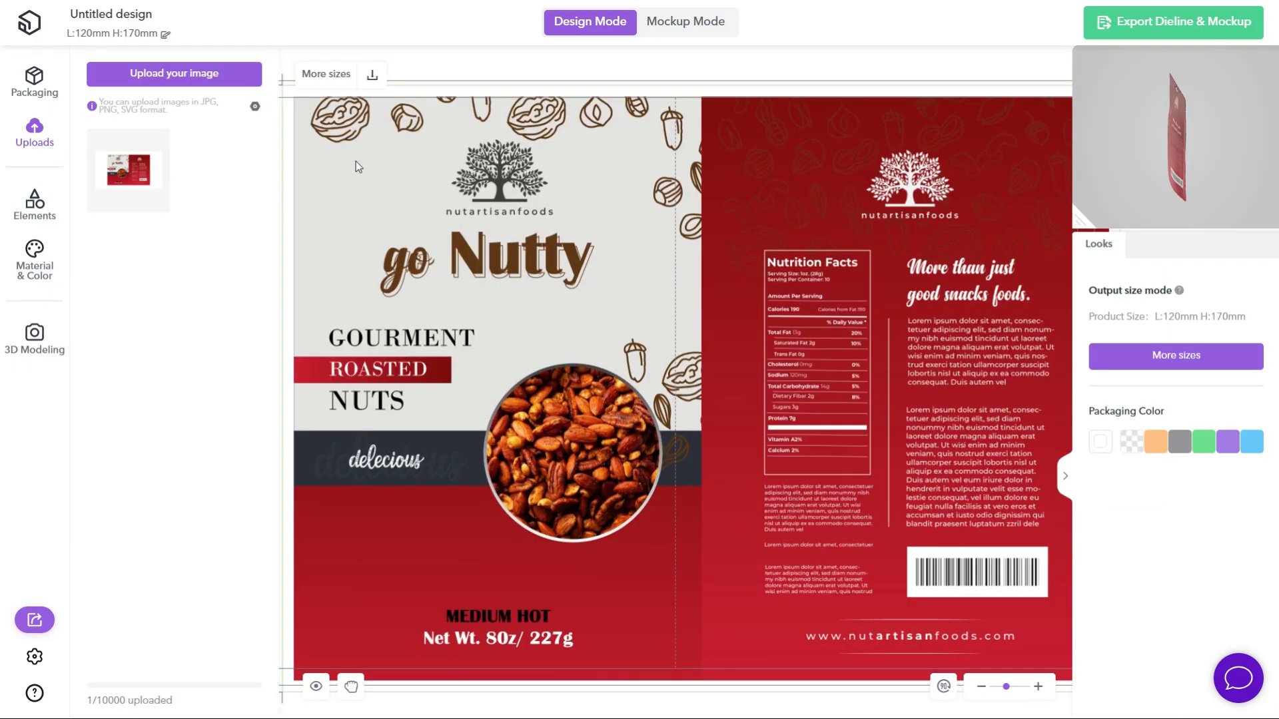
scroll(473, 250, "down", 5)
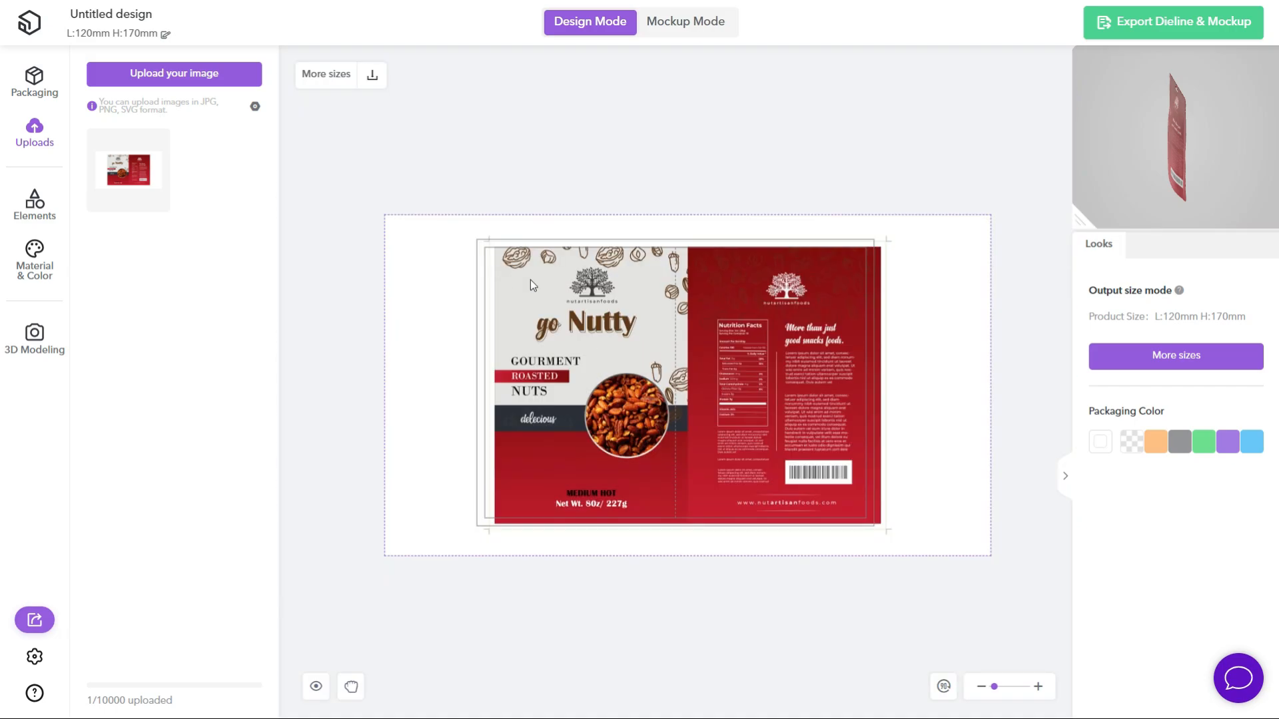
left_click(446, 233)
left_click(514, 134)
left_click_drag(563, 299, 570, 311)
left_click_drag(564, 301, 554, 300)
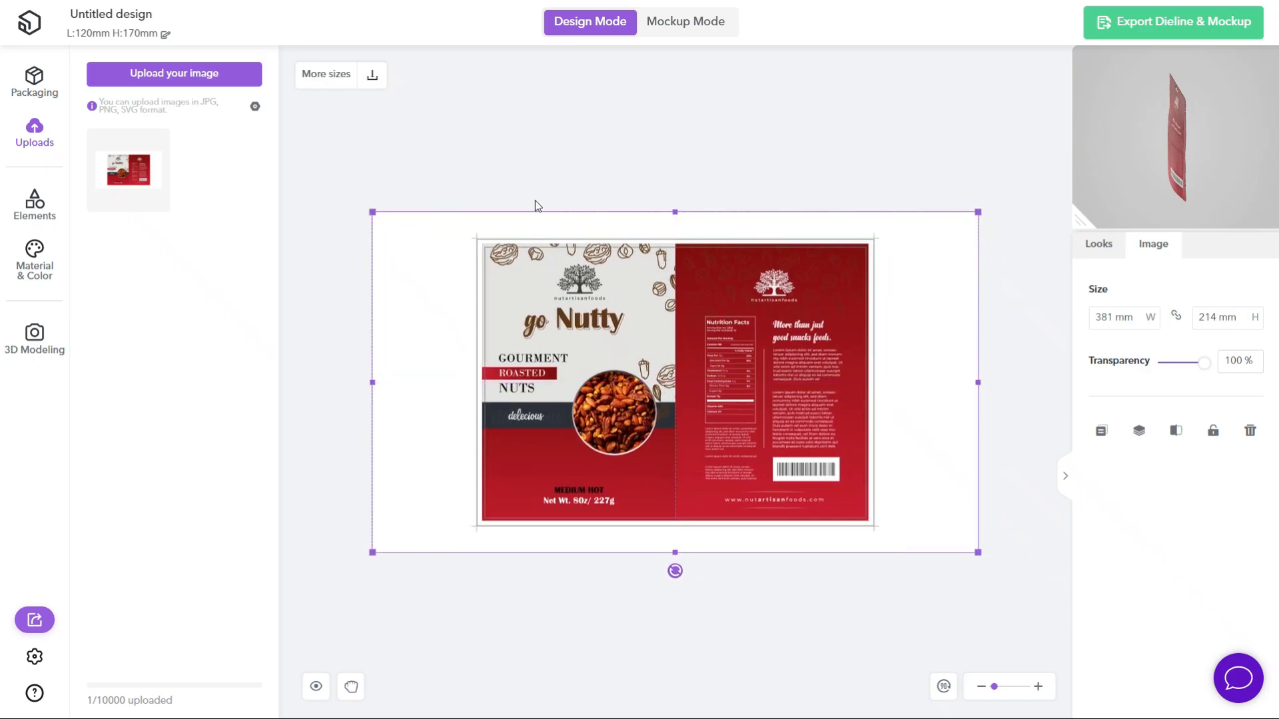
Enlarge the artwork image proportionally to about 392 by 220 mm so the design fully covers the dieline edges, and deselect it.
left_click(517, 157)
scroll(517, 279, "down", 5)
scroll(554, 311, "up", 9)
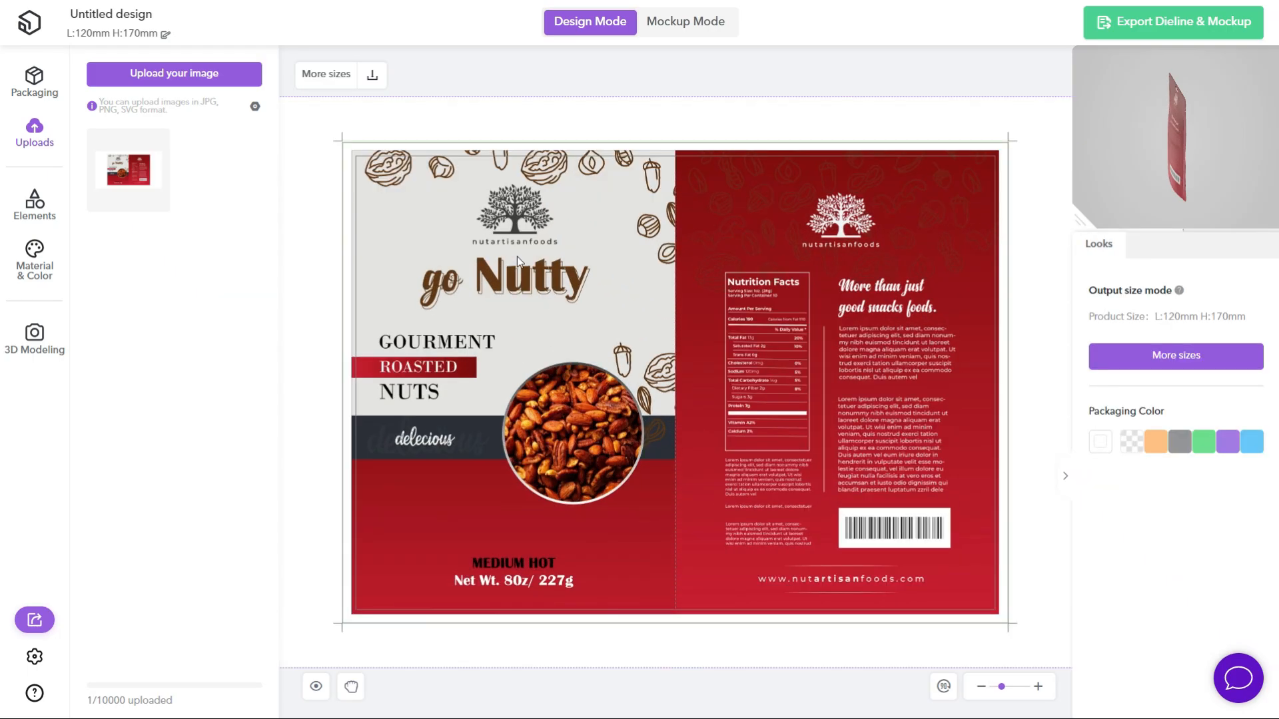
scroll(533, 263, "up", 4)
scroll(551, 268, "down", 10)
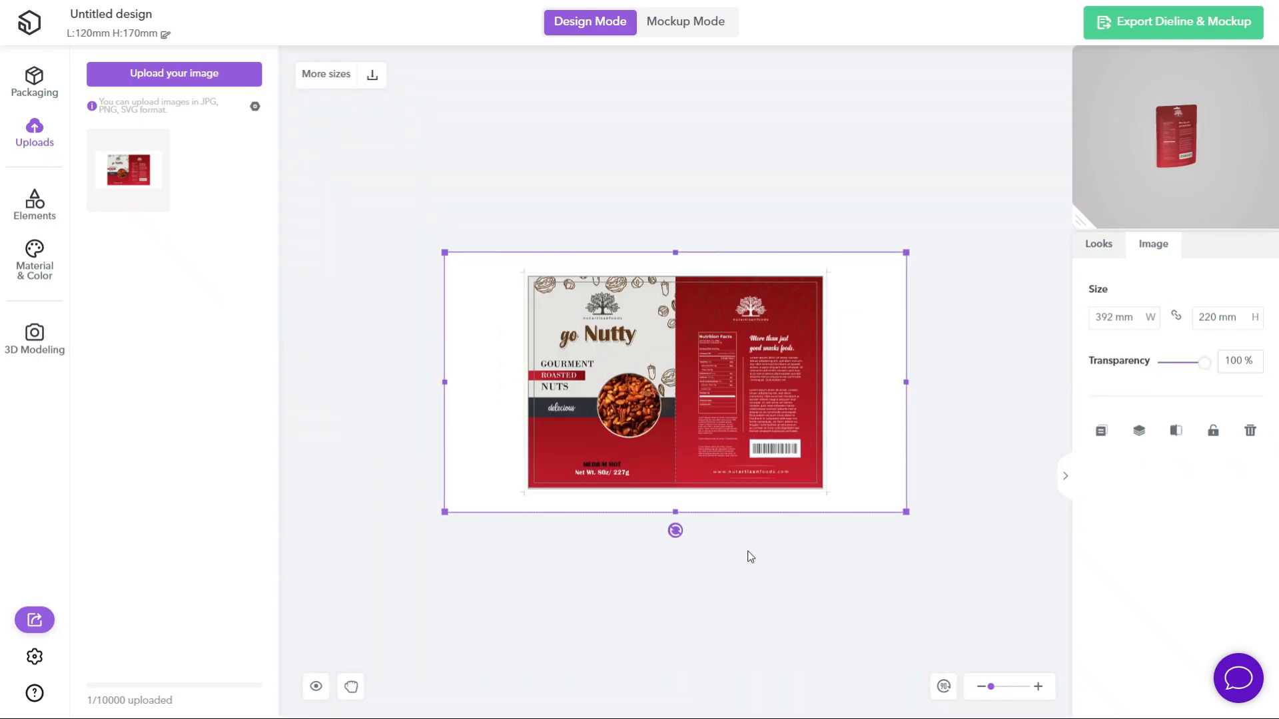
left_click(747, 559)
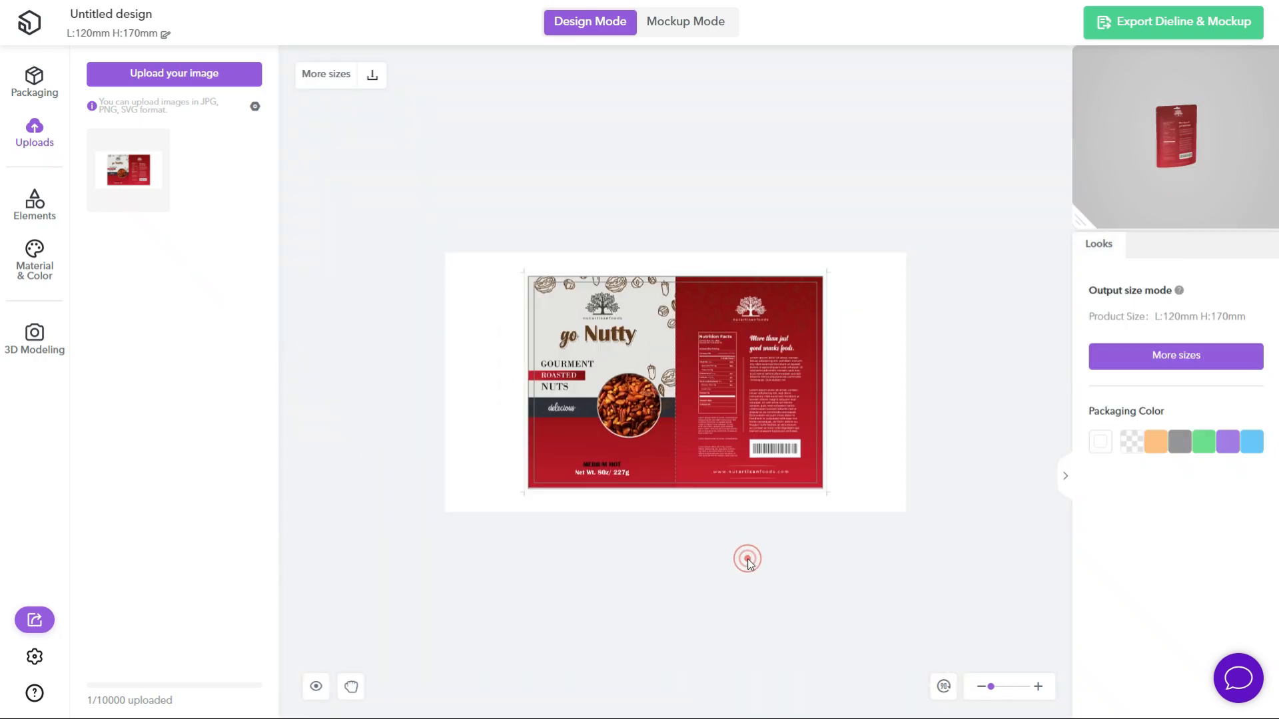
scroll(699, 311, "up", 2)
Show the pouch in Mockup Mode and preview the Rotation animation.
left_click(683, 22)
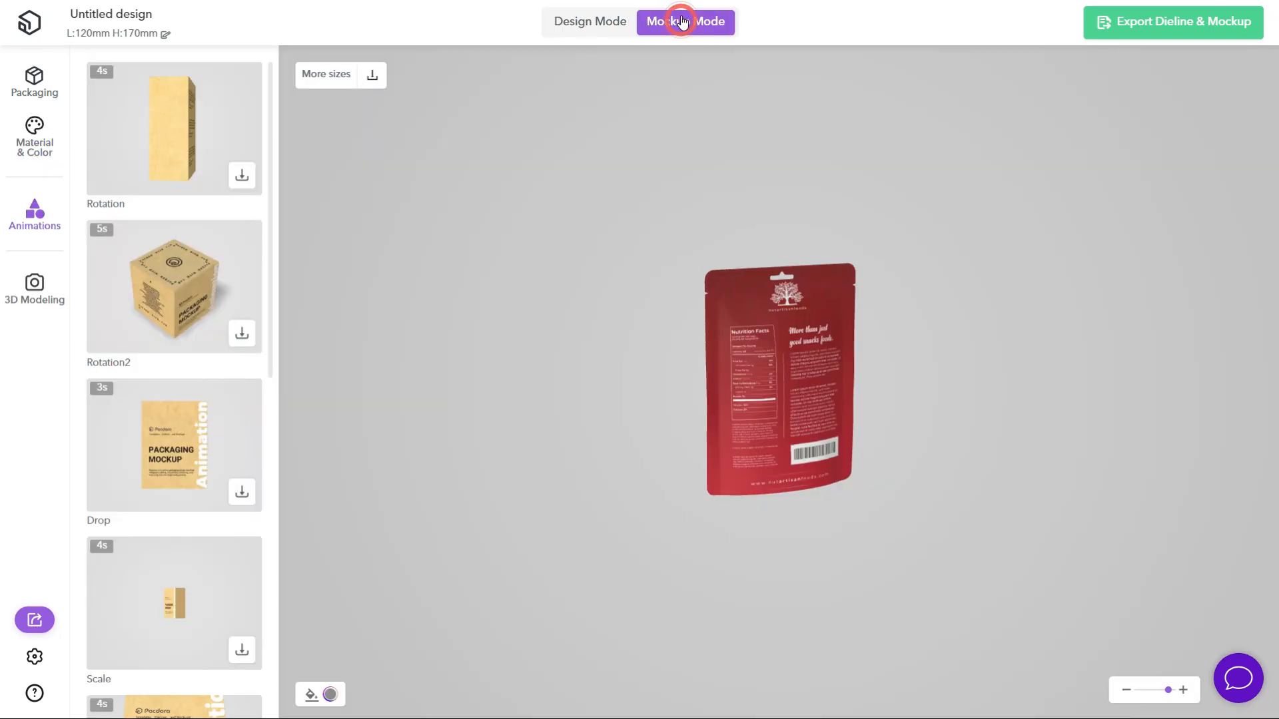
left_click(200, 126)
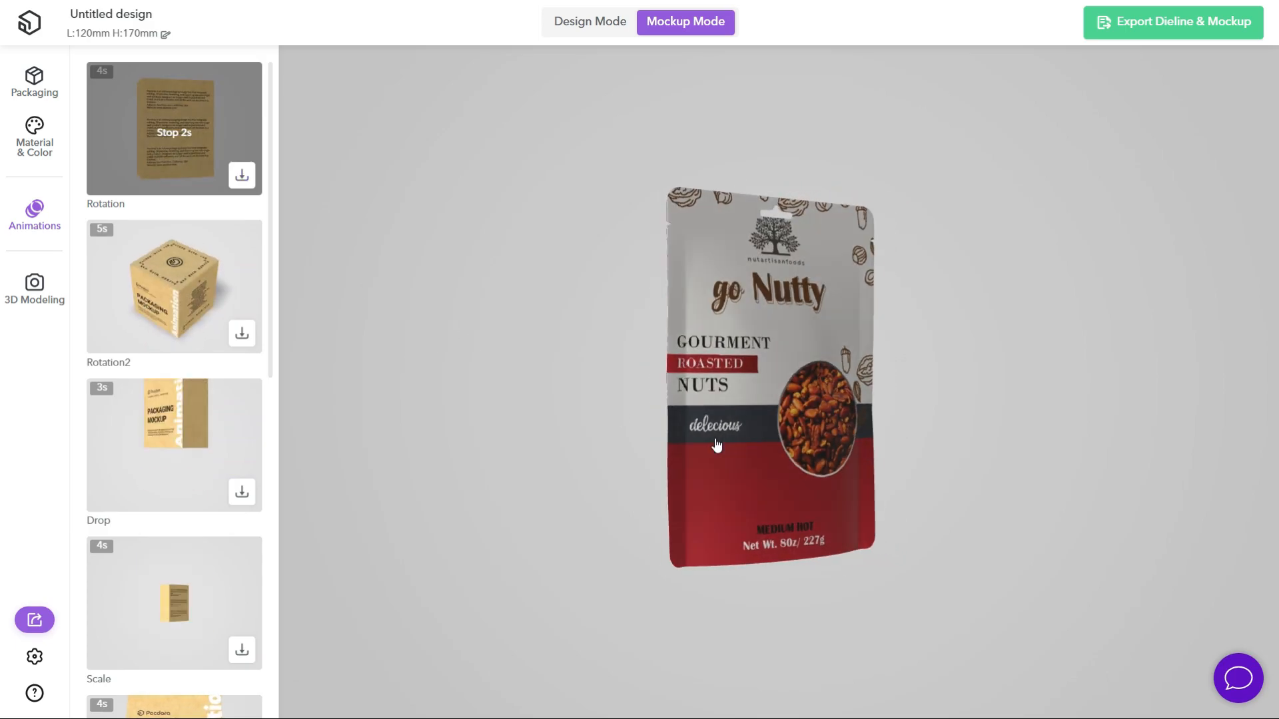
left_click(902, 425)
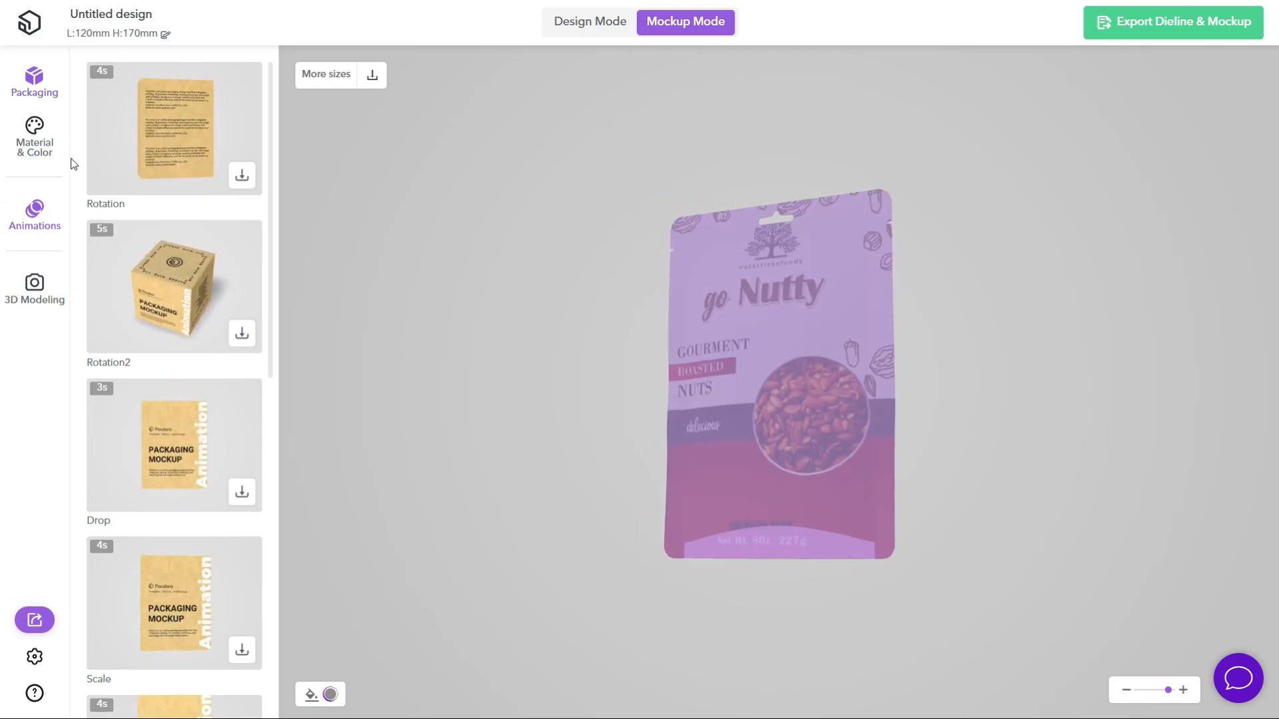
Set the mockup's background colour and packaging colour to orange and give the pouch a metallic material.
left_click(36, 149)
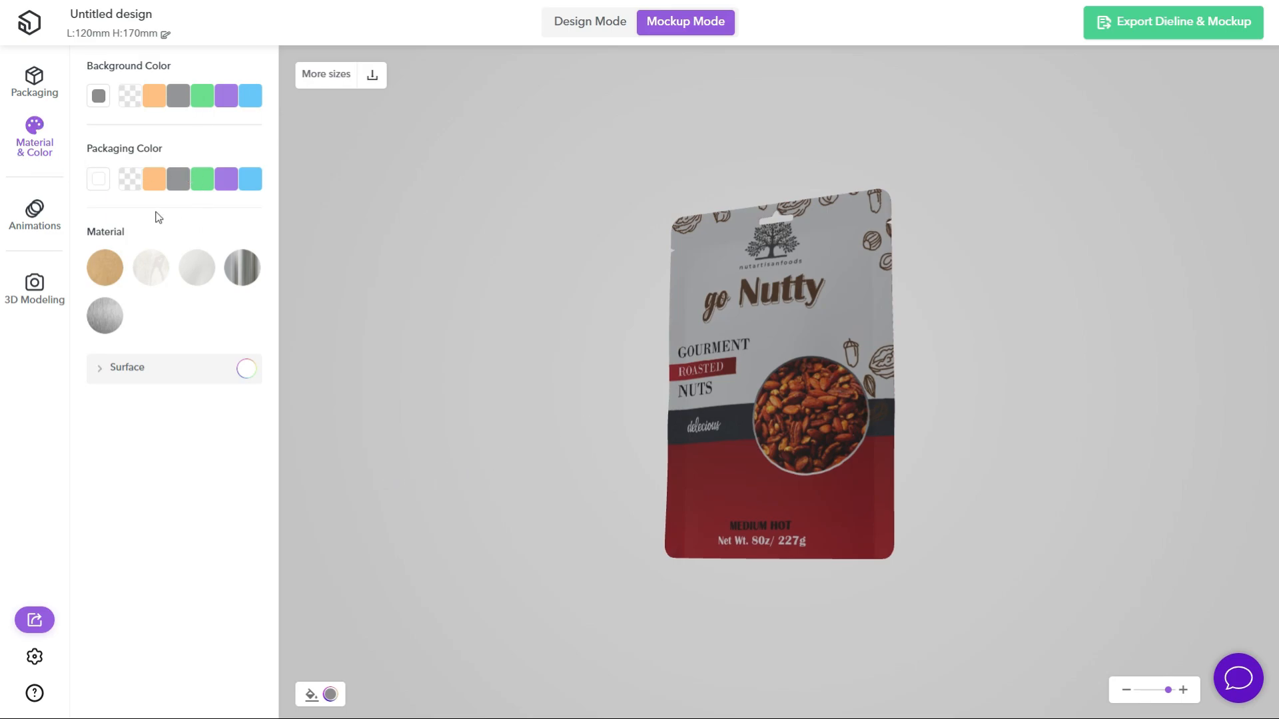
left_click(156, 98)
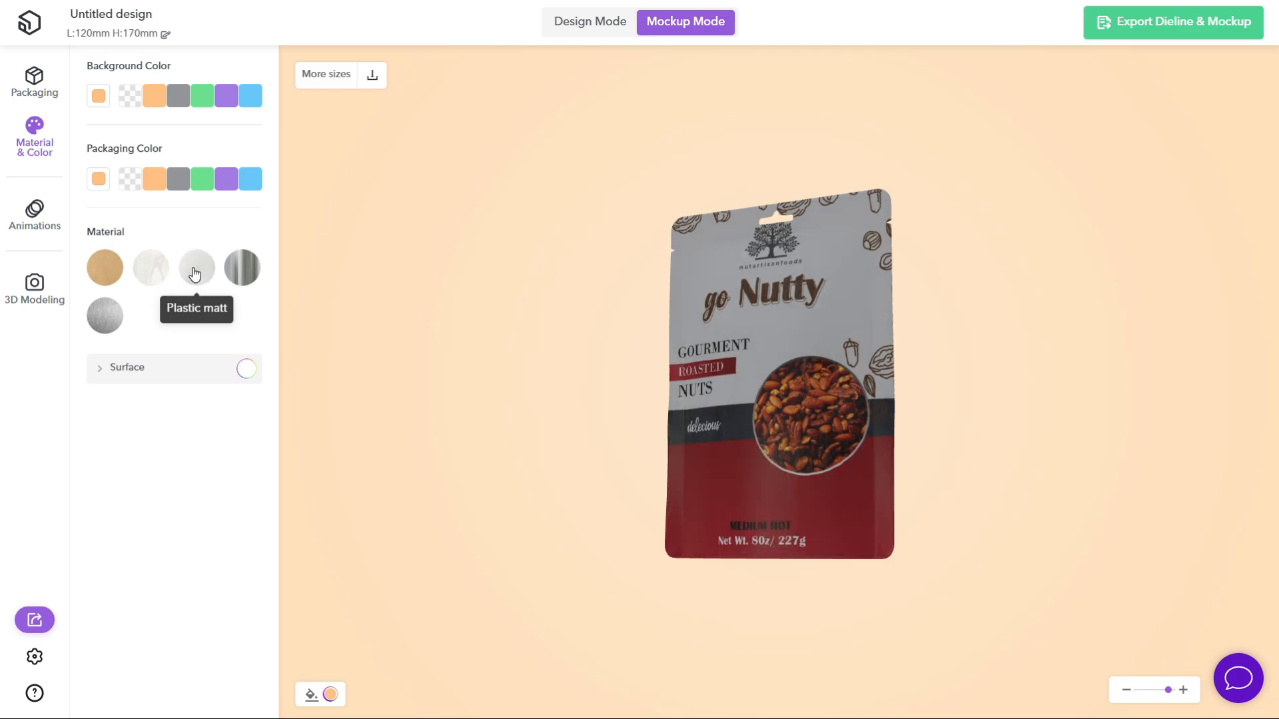
scroll(713, 400, "up", 4)
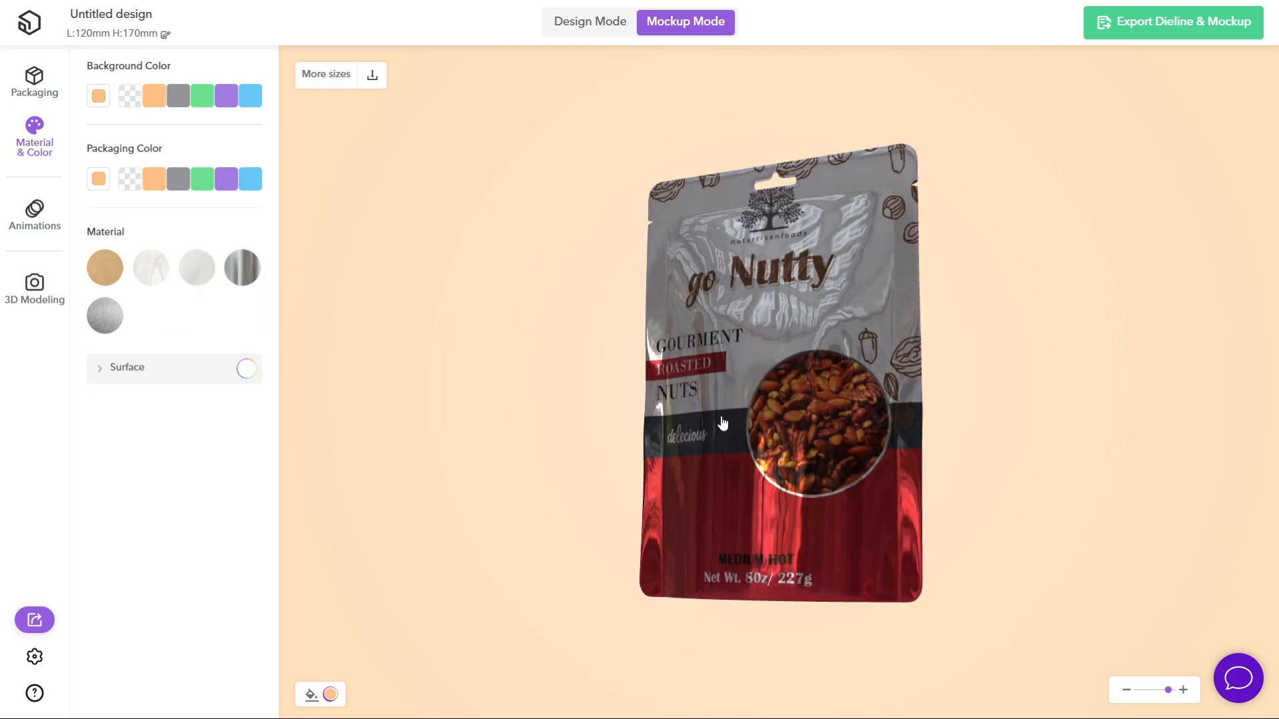
left_click_drag(1066, 495, 659, 460)
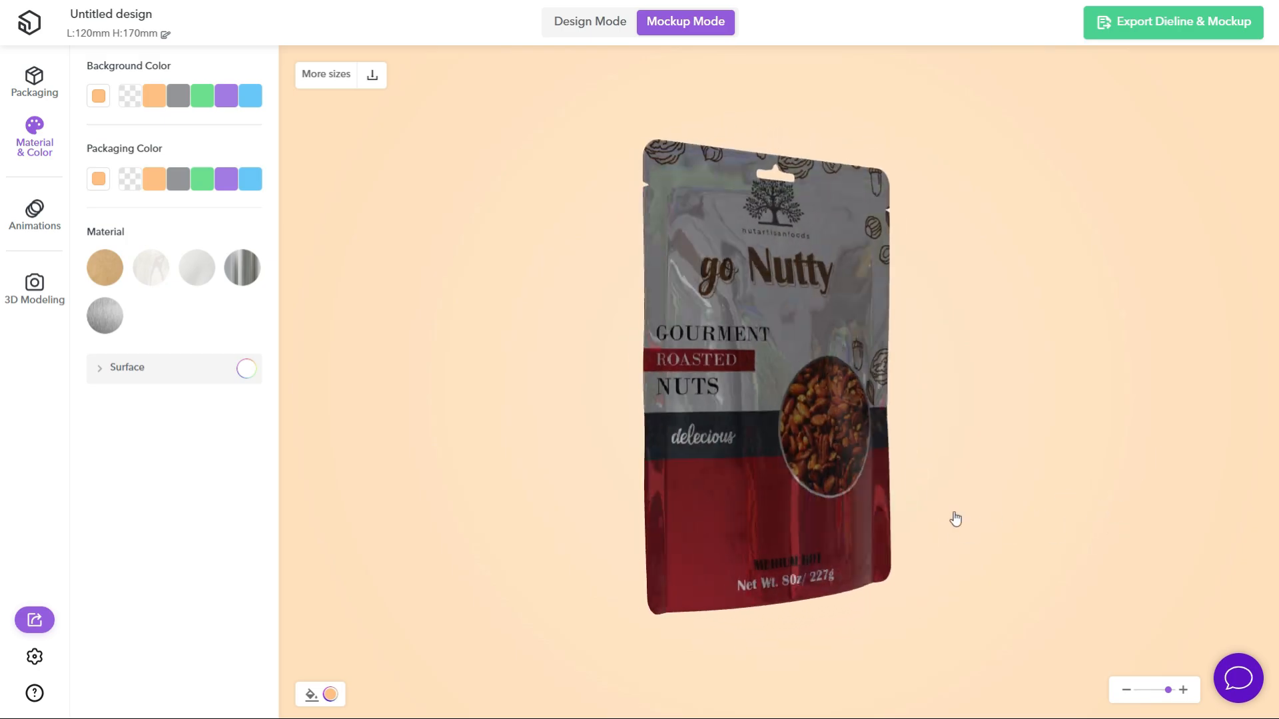
mouse_move(1011, 487)
left_mouse_down()
mouse_move(990, 406)
mouse_move(1013, 497)
left_mouse_up()
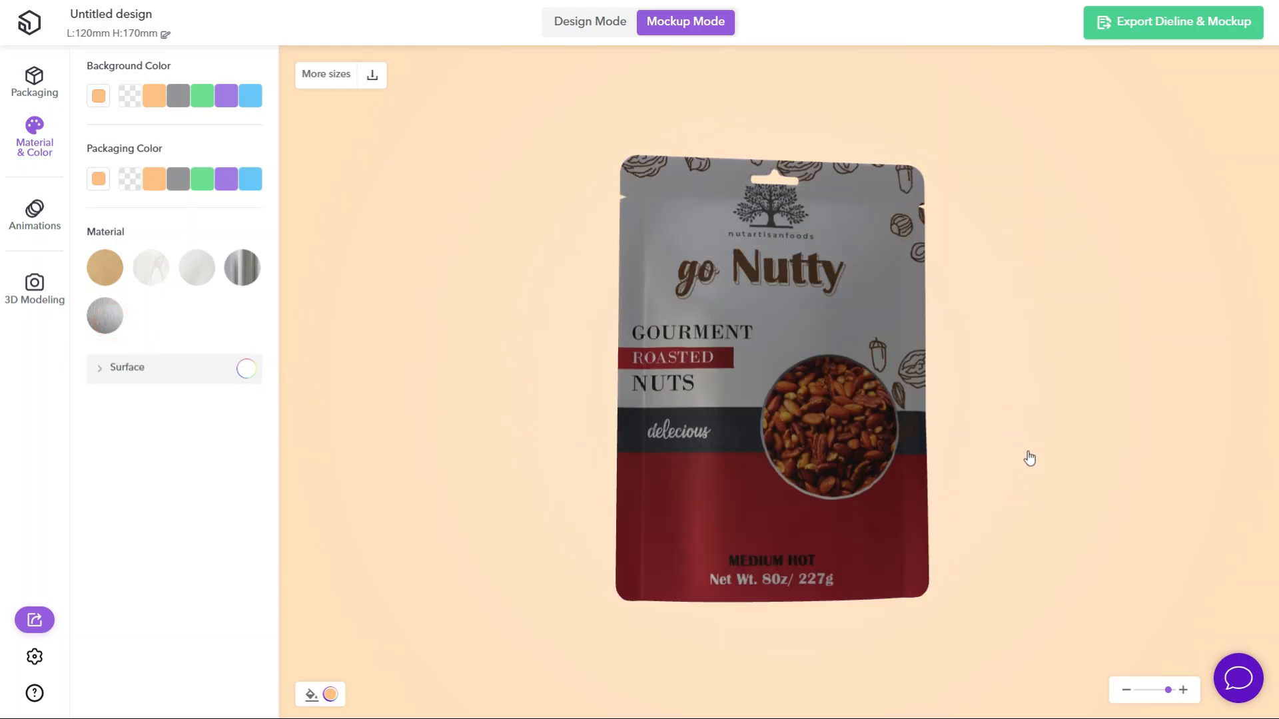
left_click_drag(1029, 459, 1059, 546)
scroll(1063, 473, "down", 5)
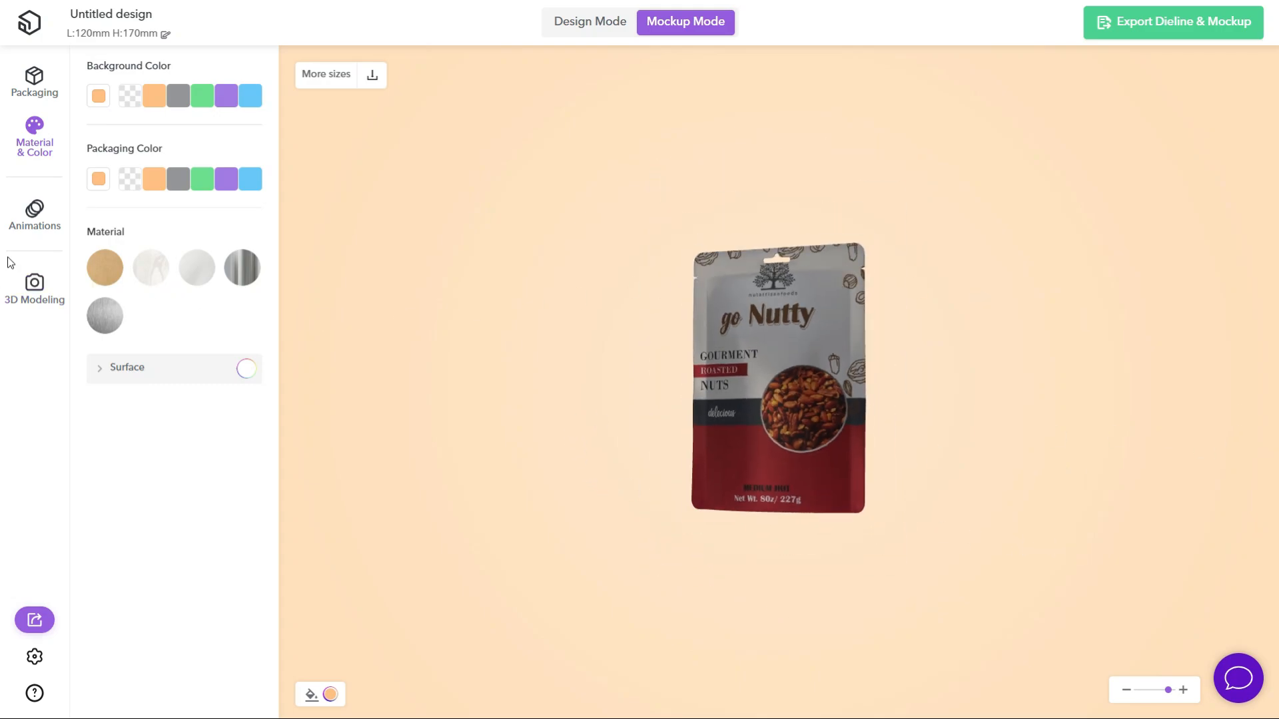
Preview the Rotation animation on the orange background and open the pouch in the 3D Modeling Center.
left_click(32, 224)
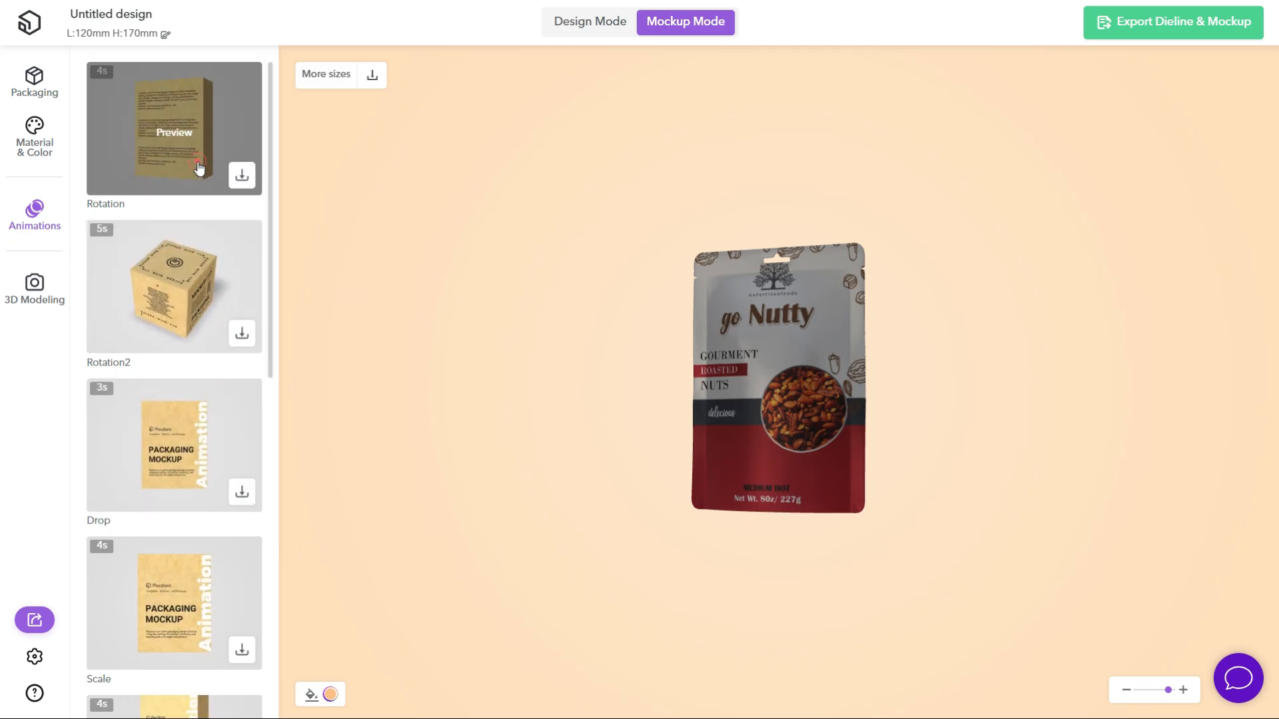
left_click(195, 168)
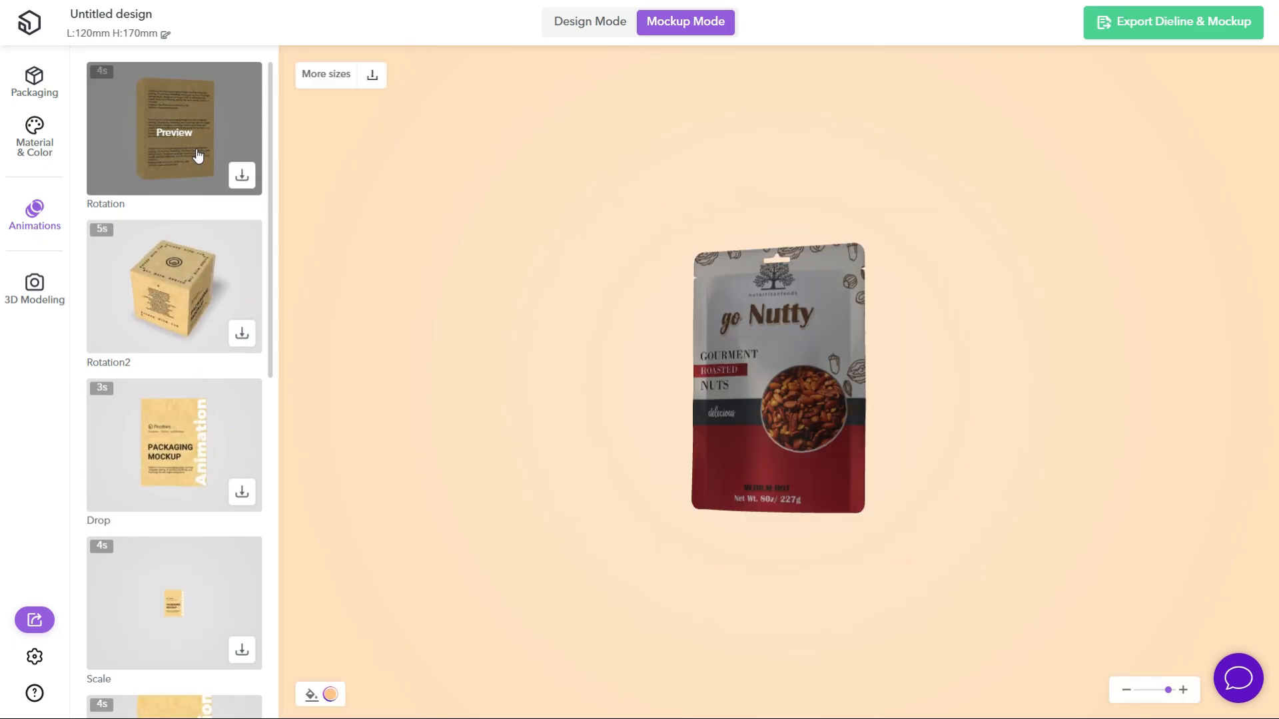
left_click(35, 299)
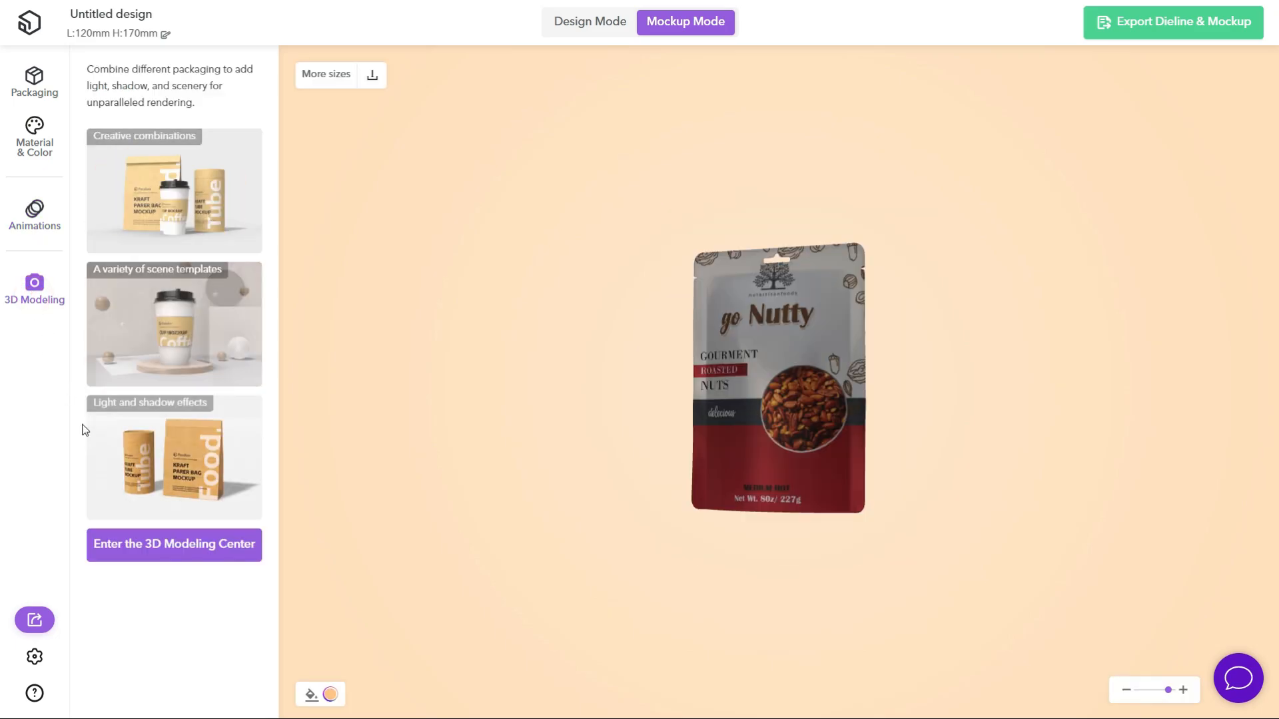
left_click(153, 546)
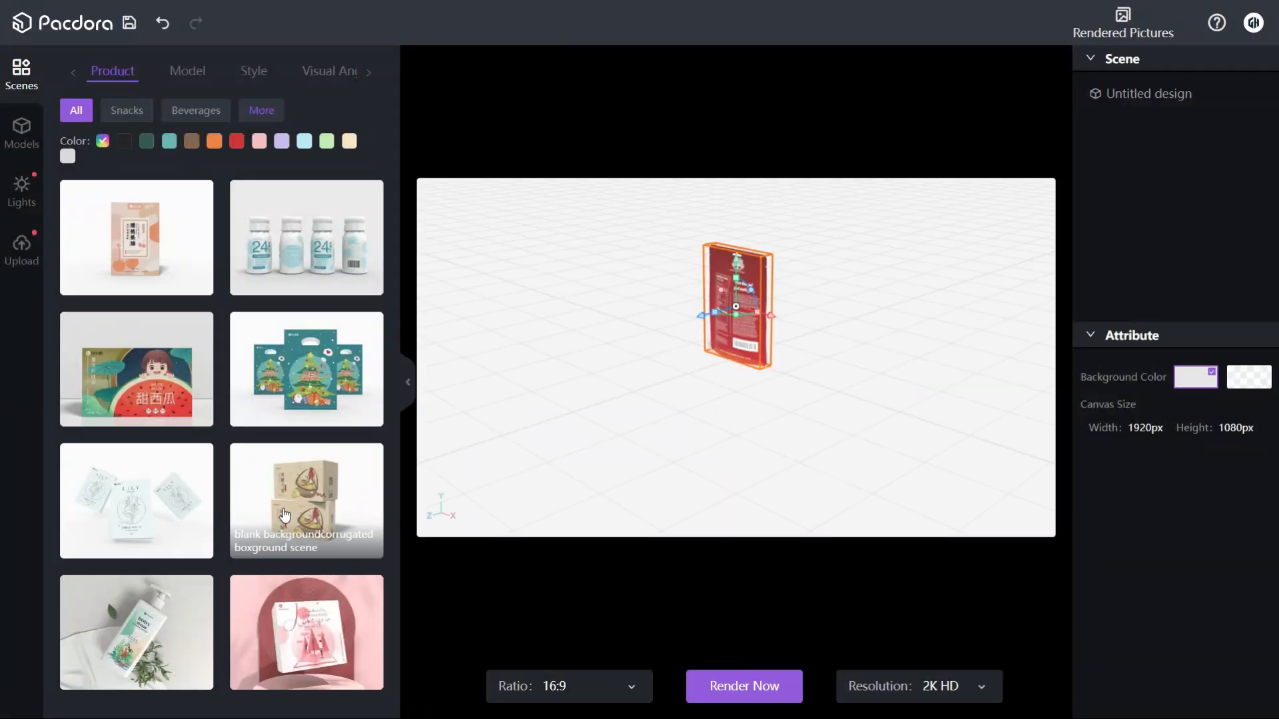
Browse the product scene templates and apply a plain light scene with a 4:3 canvas to the pouch.
scroll(293, 523, "down", 9)
scroll(300, 521, "up", 6)
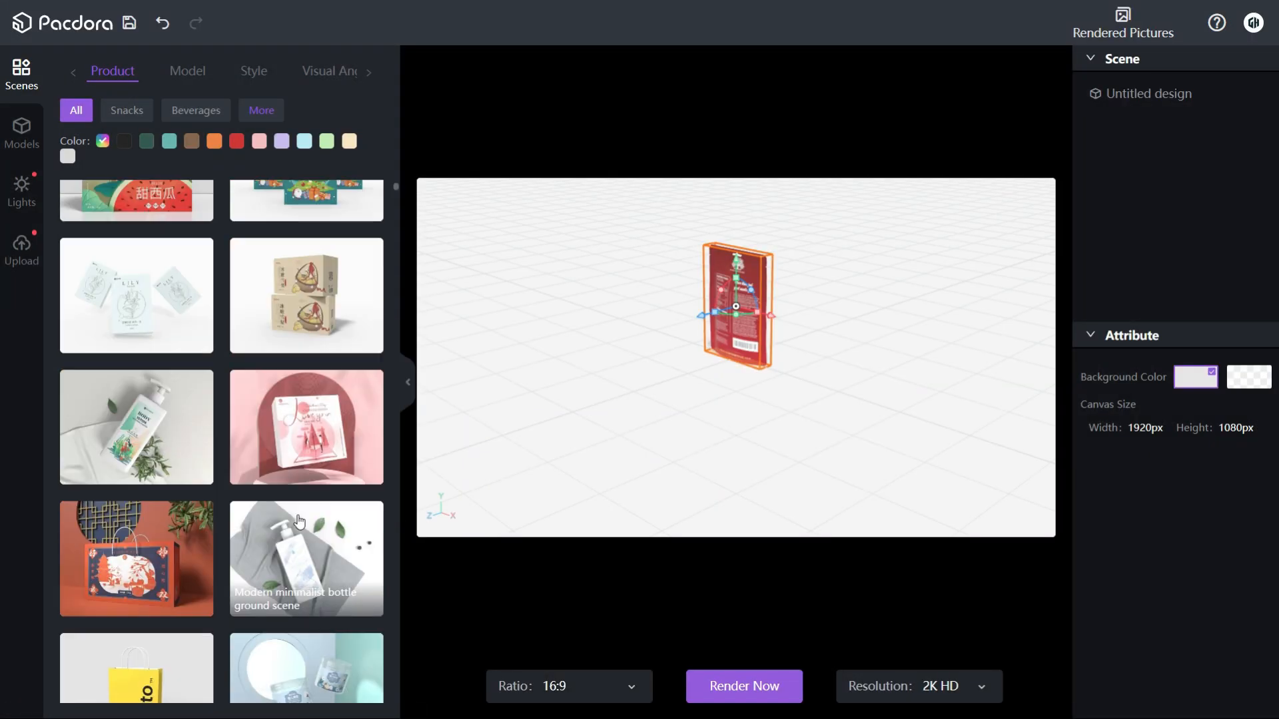
scroll(300, 521, "up", 3)
scroll(141, 397, "down", 2)
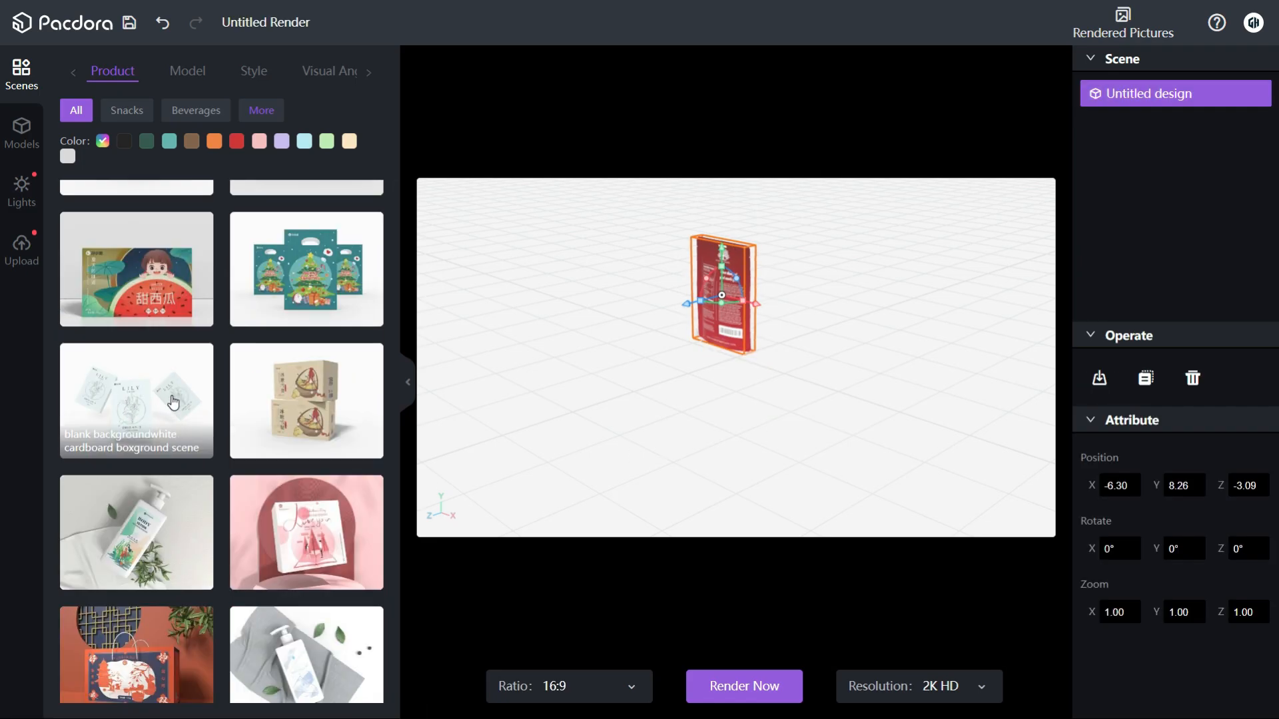
scroll(299, 407, "up", 2)
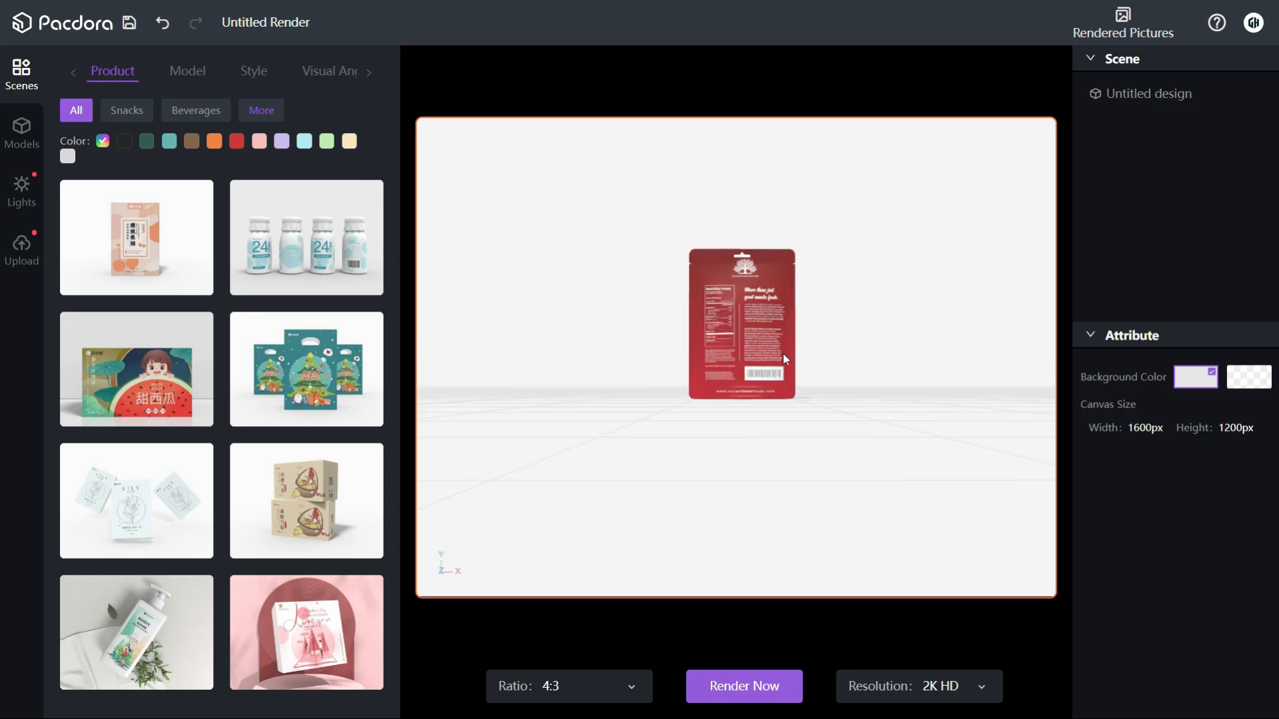
Frame the pouch from a raised, more distant viewpoint and render the scene in 4:3 at 2K HD resolution.
mouse_move(774, 348)
left_mouse_down()
mouse_move(814, 368)
mouse_move(832, 344)
mouse_move(723, 366)
mouse_move(778, 370)
left_mouse_up()
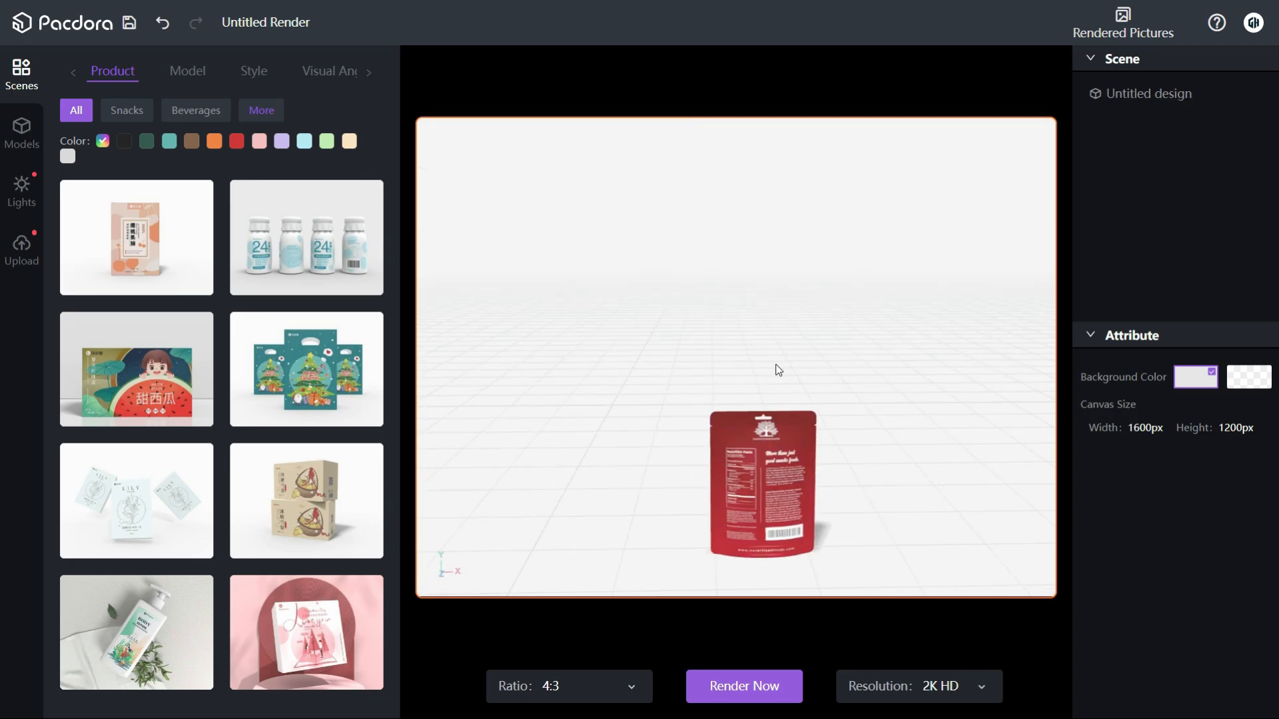
scroll(808, 406, "down", 5)
scroll(794, 519, "up", 6)
scroll(792, 578, "down", 3)
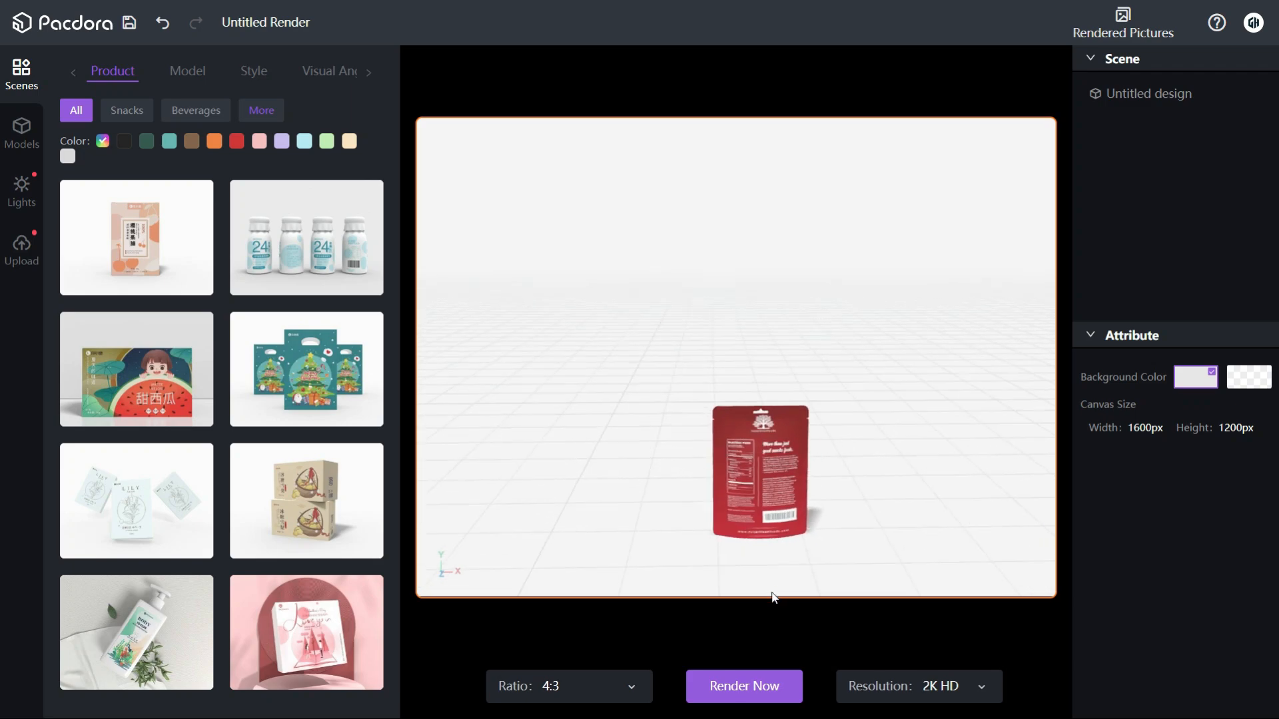
left_click(759, 697)
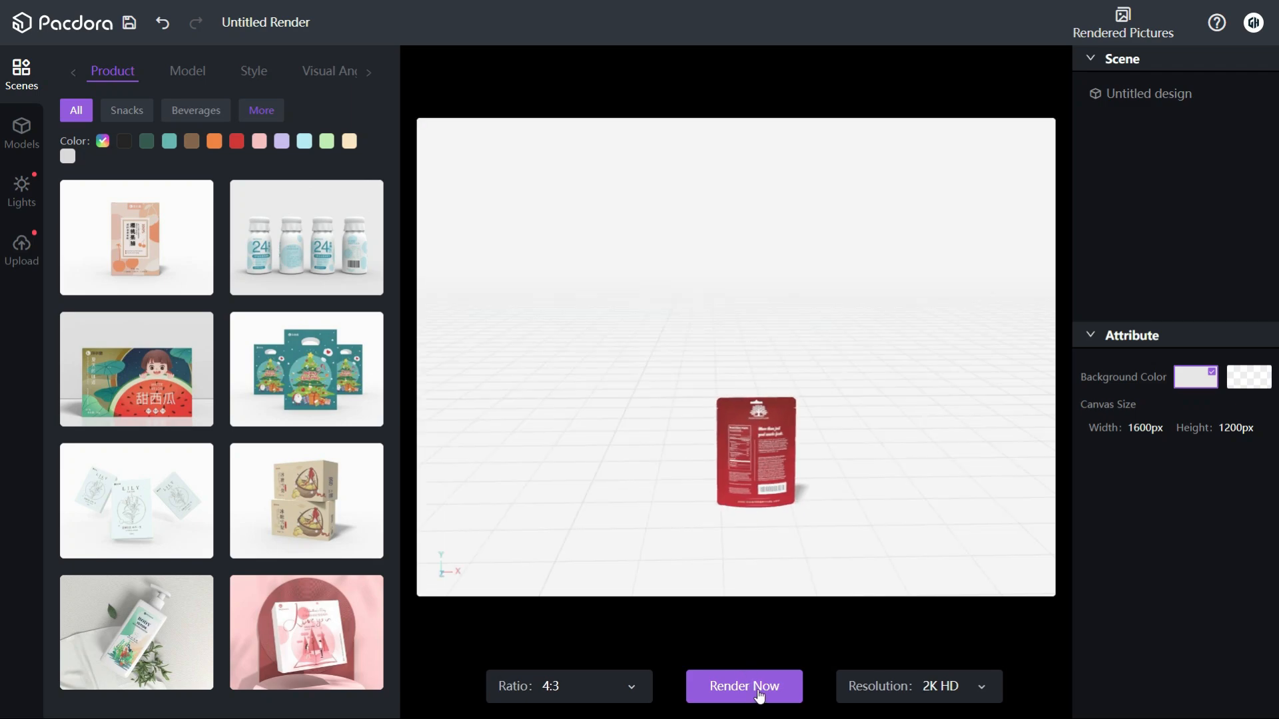
left_click(968, 691)
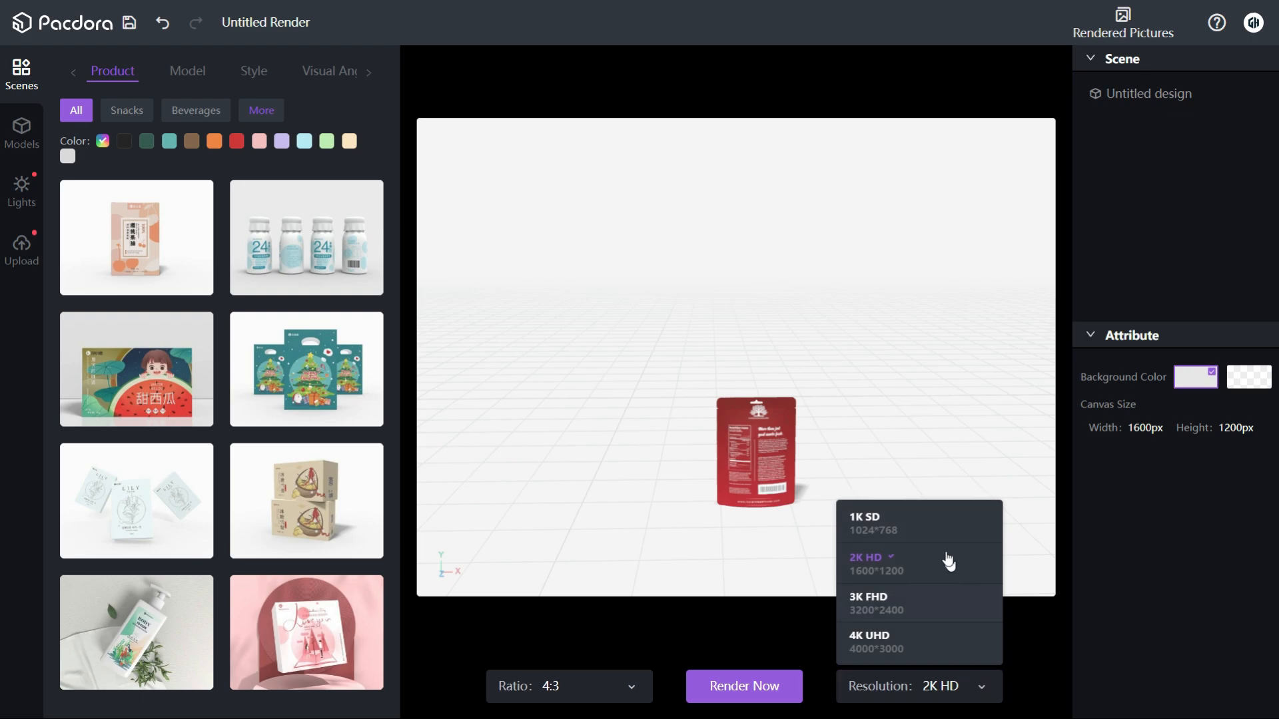
left_click(763, 555)
left_click(750, 692)
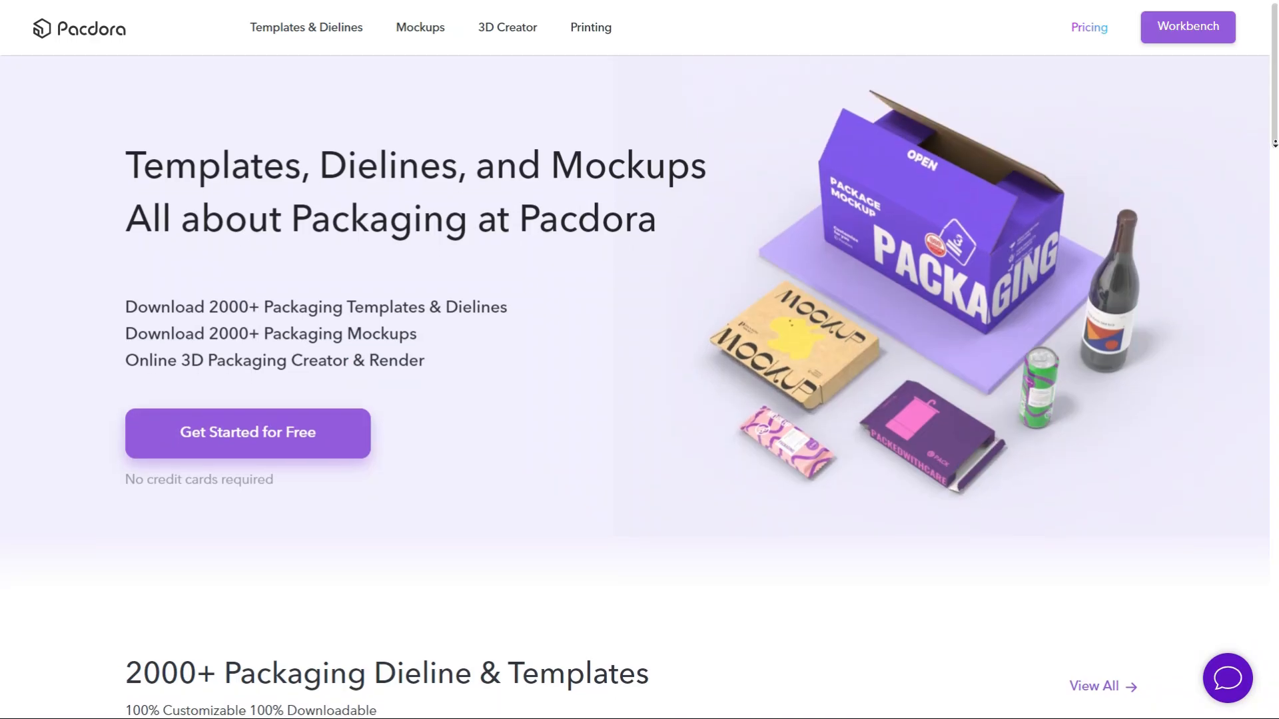
Look through the Pacdora home page's sections on dielines, mockups, the 3D packaging creator, 3D modeling and testimonials.
scroll(640, 387, "down", 3)
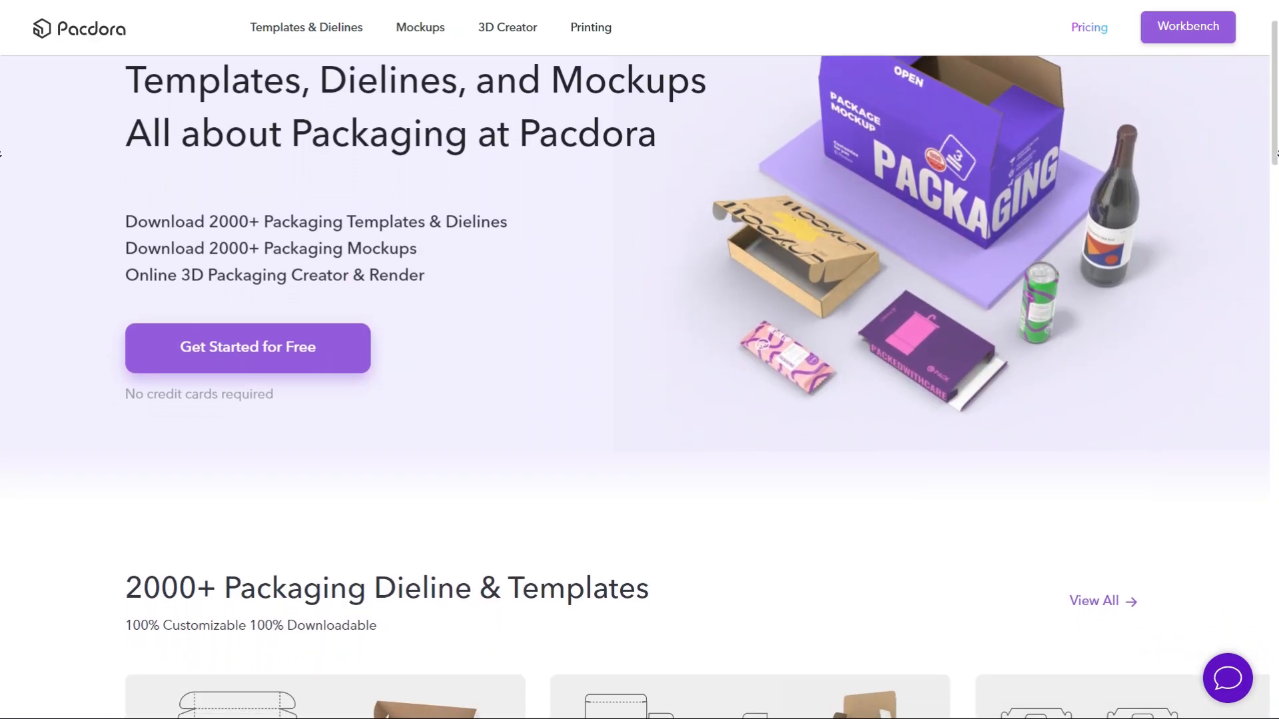
scroll(639, 386, "down", 10)
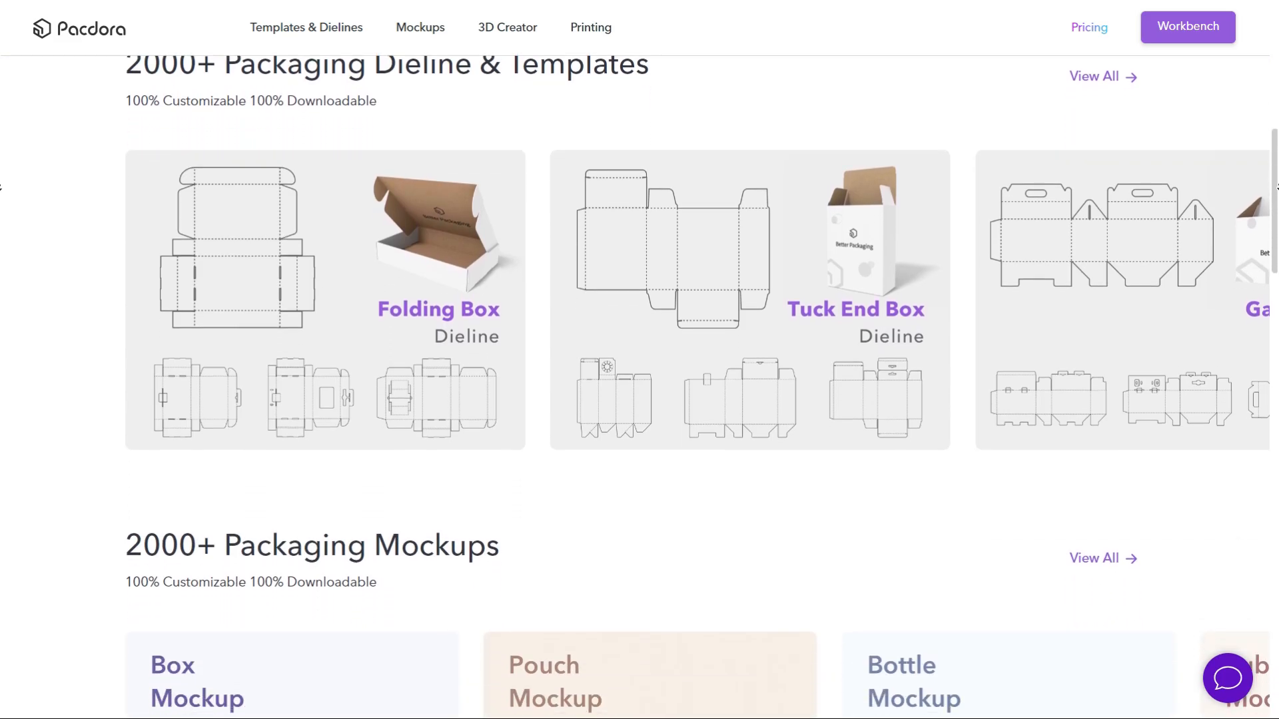
scroll(639, 387, "down", 15)
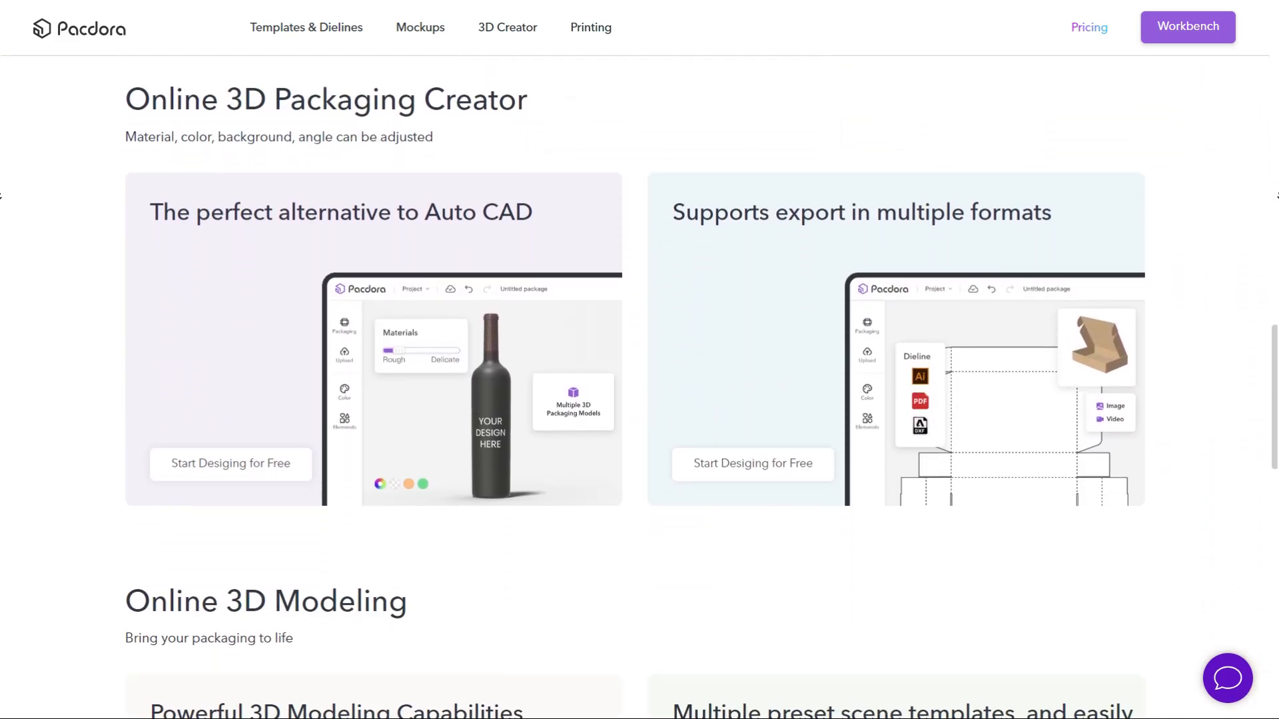
scroll(639, 386, "down", 15)
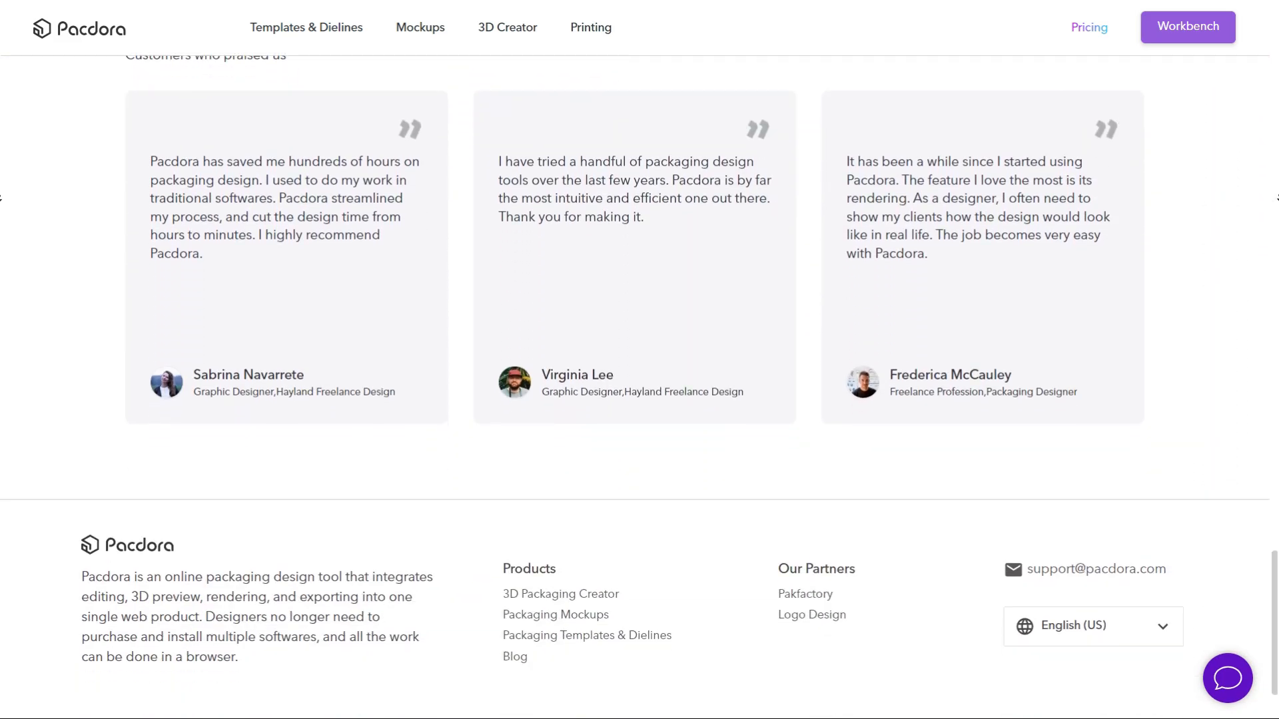
scroll(1218, 256, "up", 20)
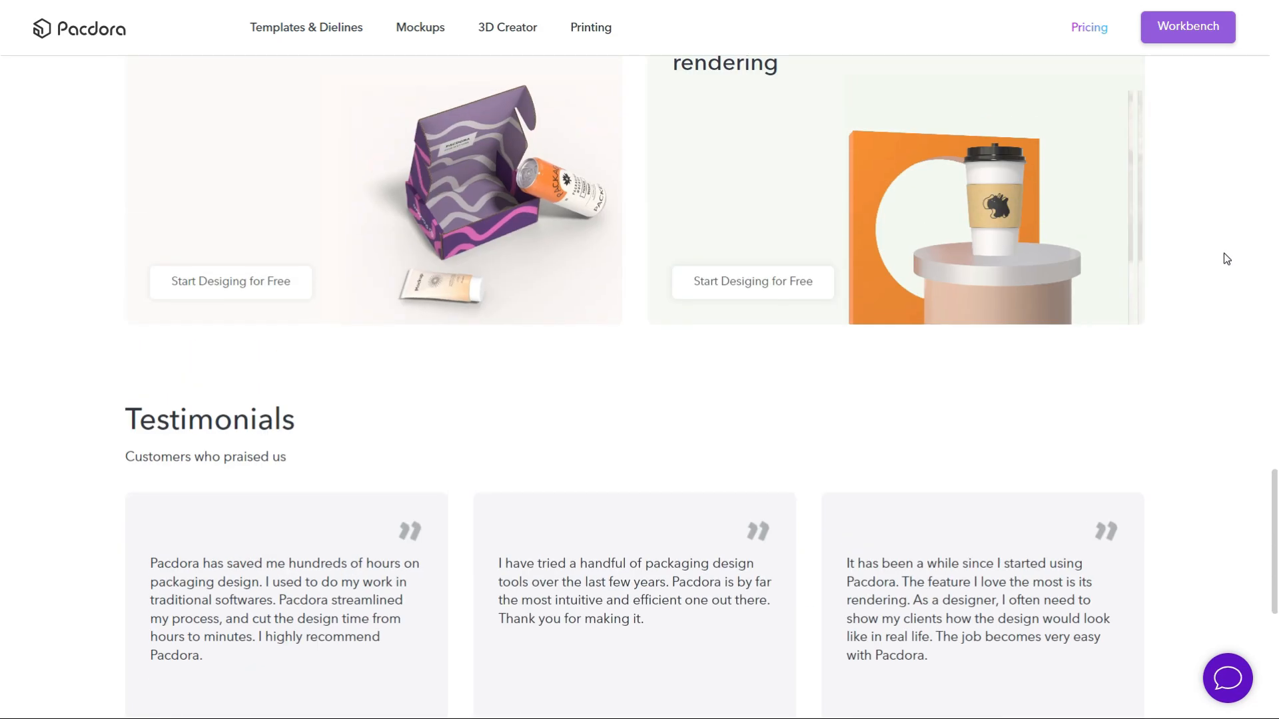
scroll(1189, 260, "down", 20)
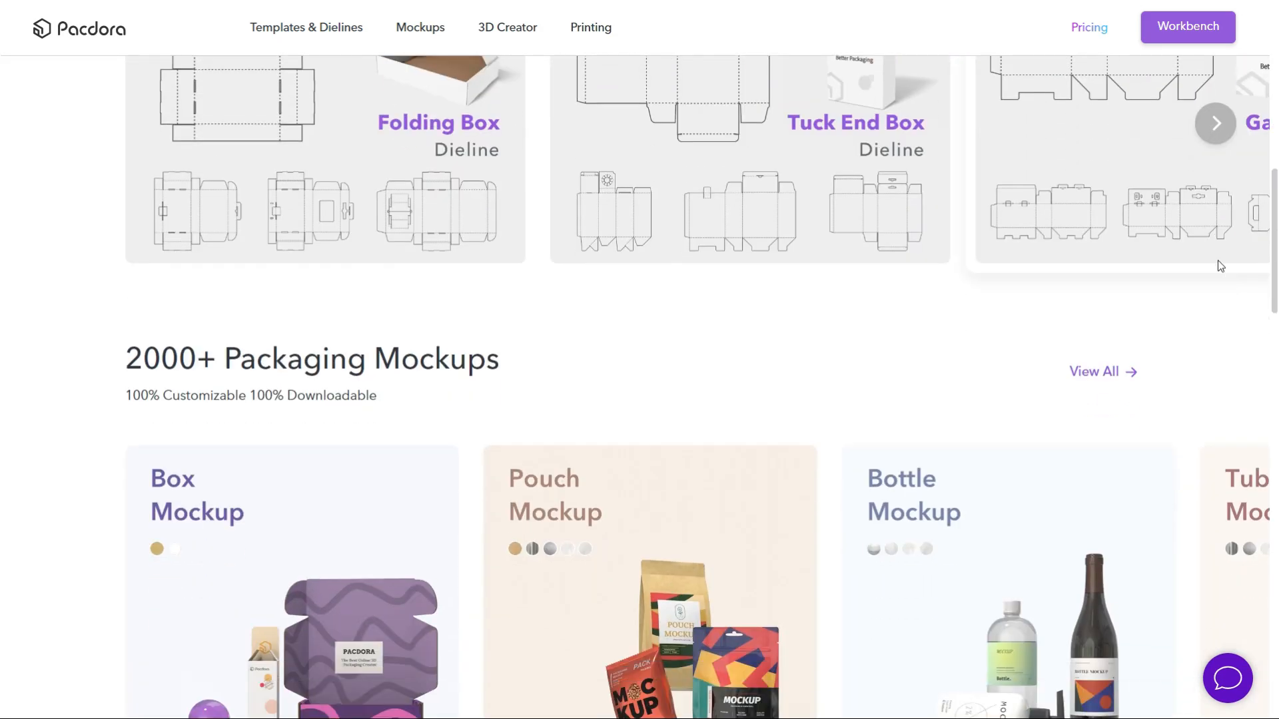